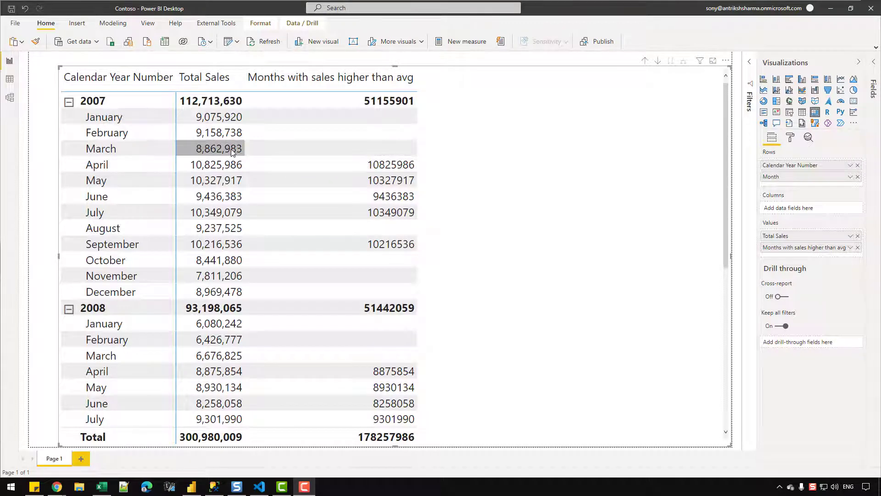
# Examine the relationships between the Dates and Sales tables in the data model, and return to the report
pyautogui.click(5, 100)
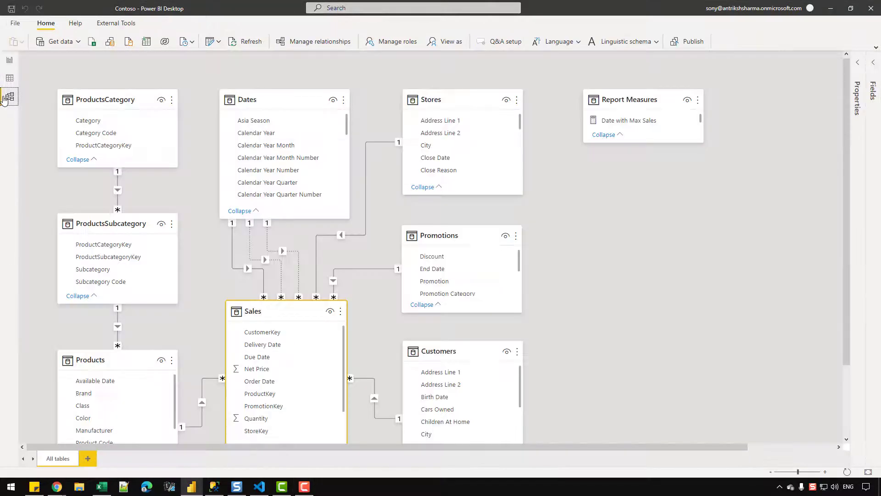
pyautogui.click(283, 96)
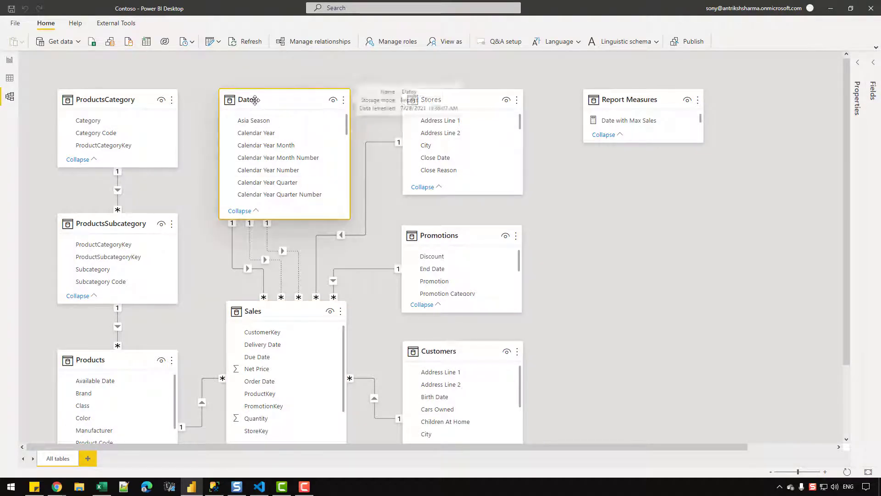
pyautogui.click(267, 314)
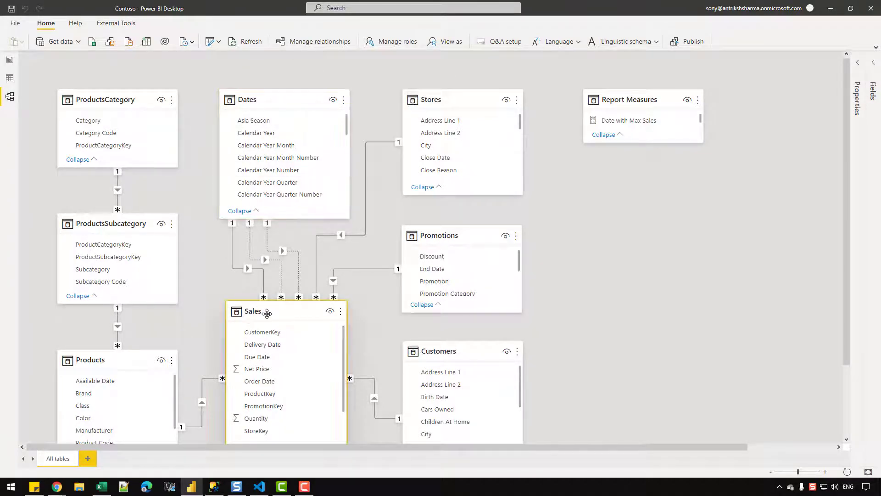
pyautogui.click(280, 102)
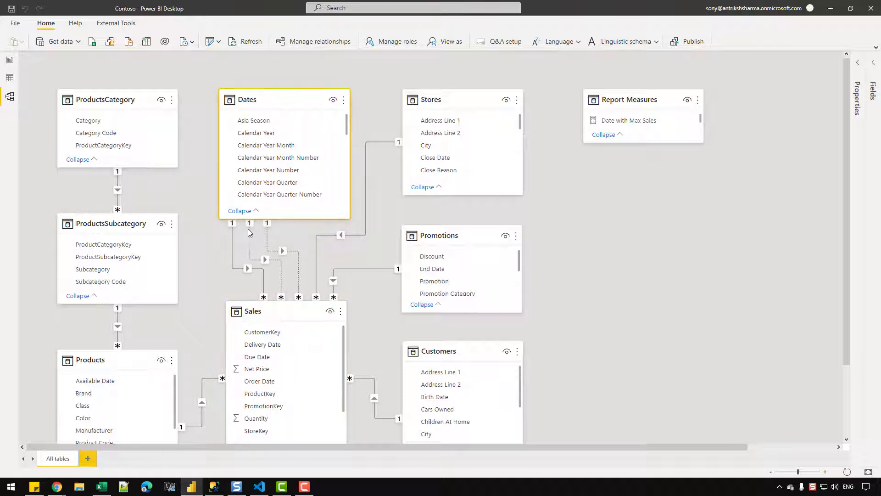
pyautogui.click(270, 311)
pyautogui.click(8, 61)
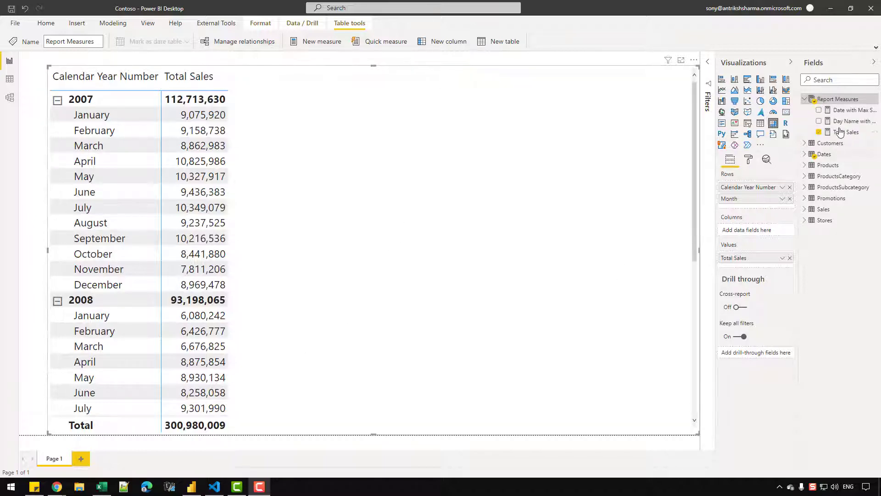
# Create a measure named "Months with sales higher than avg" in Report Measures, with the formula text enlarged
pyautogui.rightClick(844, 132)
pyautogui.press('Escape')
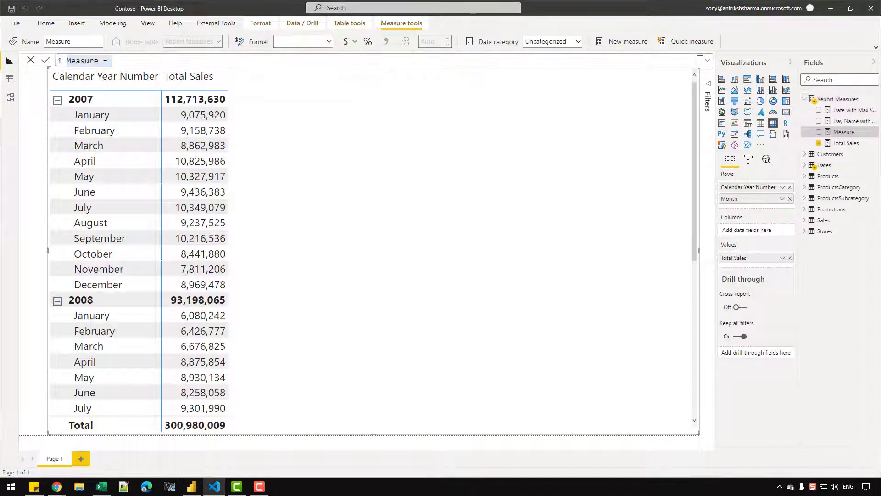
pyautogui.write('Months with sales higher than avg')
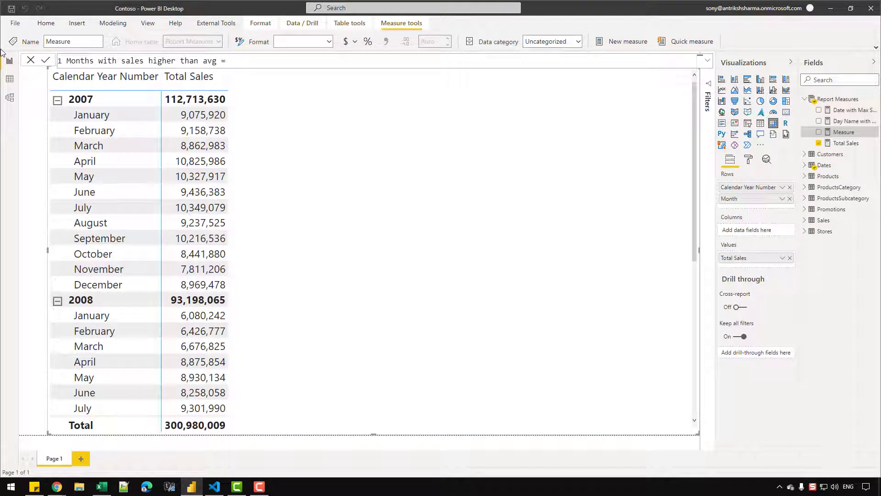
pyautogui.hotkey('ctrl', '=')
pyautogui.hotkey('ctrl', '=')
pyautogui.hotkey('ctrl', '=')
pyautogui.hotkey('shift', 'Return')
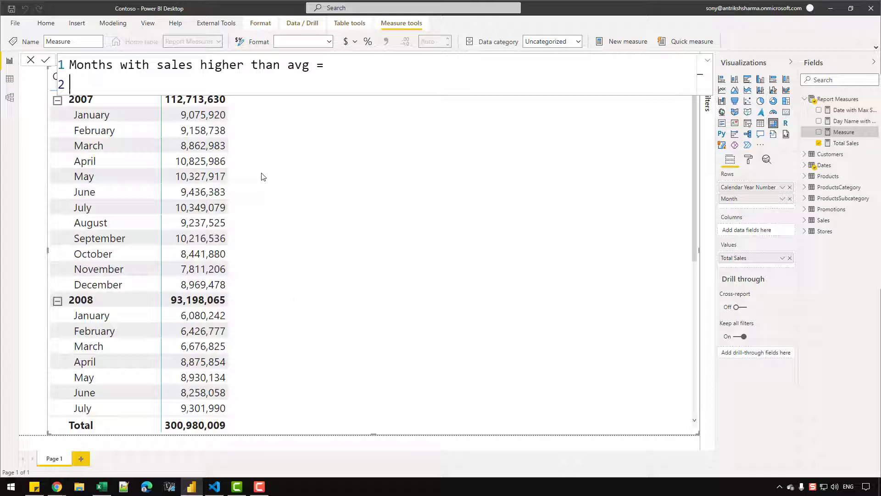
# Declare the variable MonthsInCurrentYear in the measure and start its CALCULATETABLE expression
pyautogui.write('AR MonthsIn')
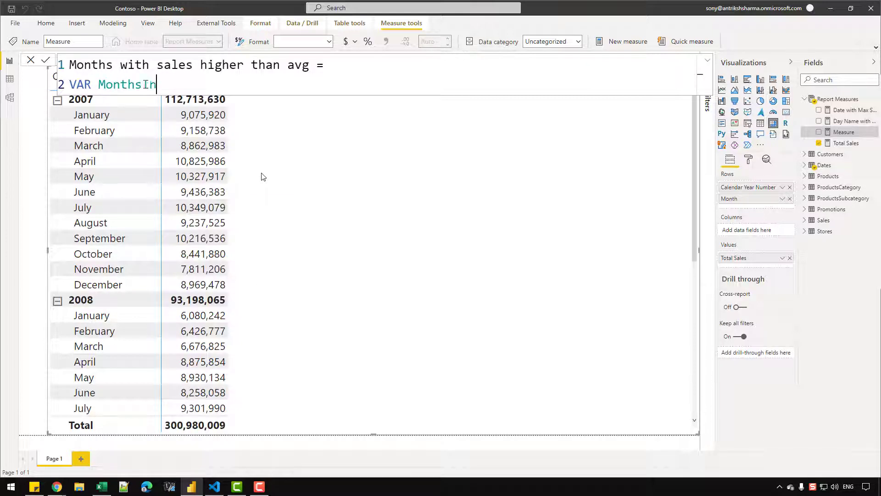
pyautogui.write('CurrentYear =')
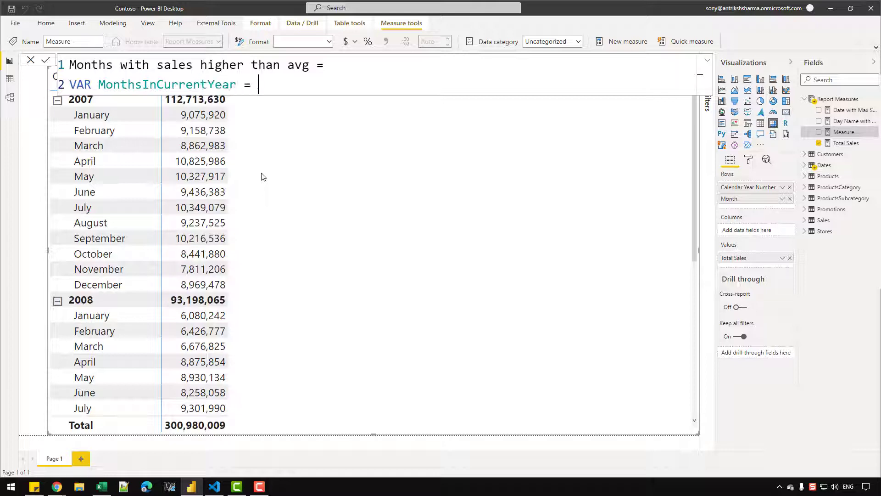
pyautogui.hotkey('shift', 'Return')
pyautogui.press('Tab')
pyautogui.write('CALCULATE')
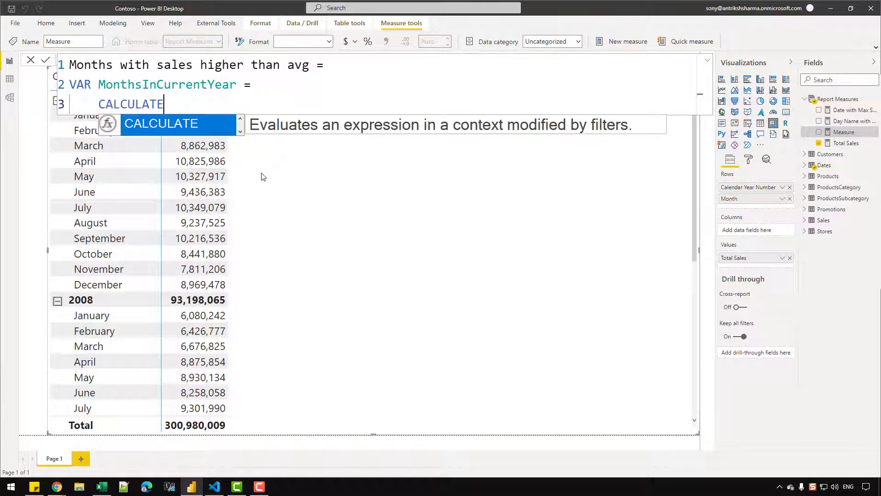
pyautogui.write('TABLE (')
pyautogui.hotkey('shift', 'Return')
pyautogui.press('Tab')
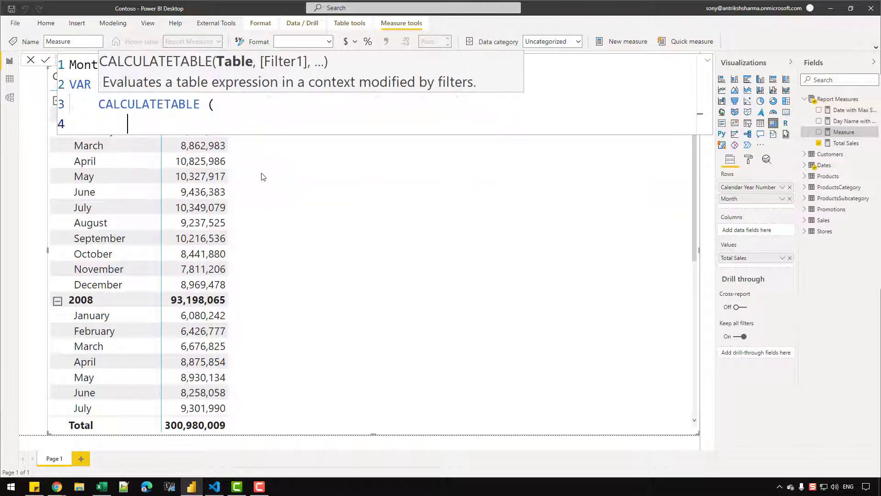
# Enter VALUES ( Dates[Month] ) as the table argument of CALCULATETABLE
pyautogui.write('C')
pyautogui.press('BackSpace')
pyautogui.write('VALUES (')
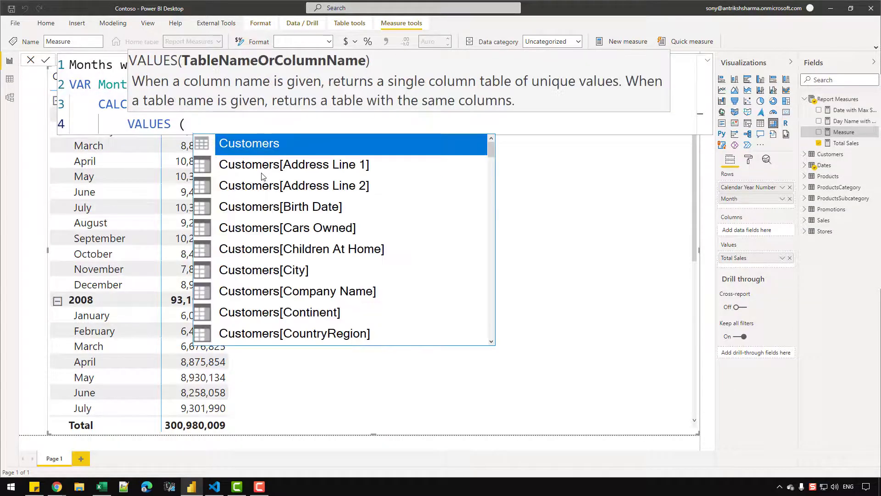
pyautogui.write(' Dates[MON')
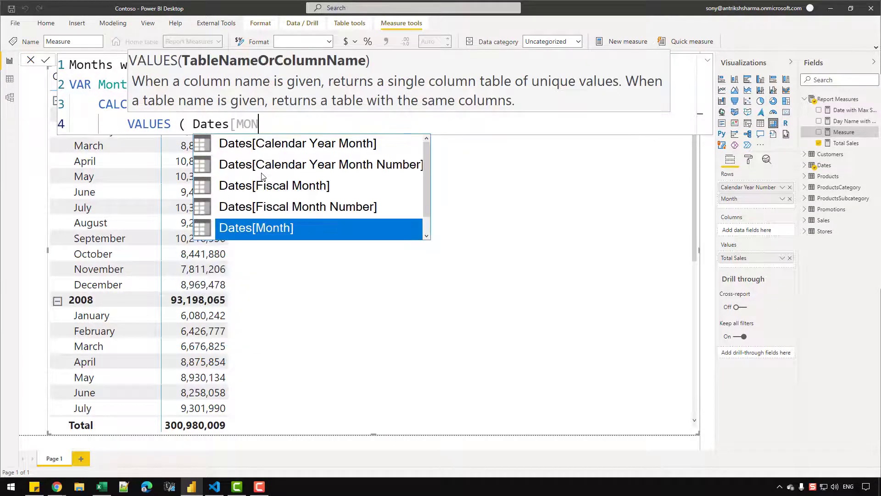
pyautogui.press('Tab')
pyautogui.write('),')
pyautogui.hotkey('shift', 'Return')
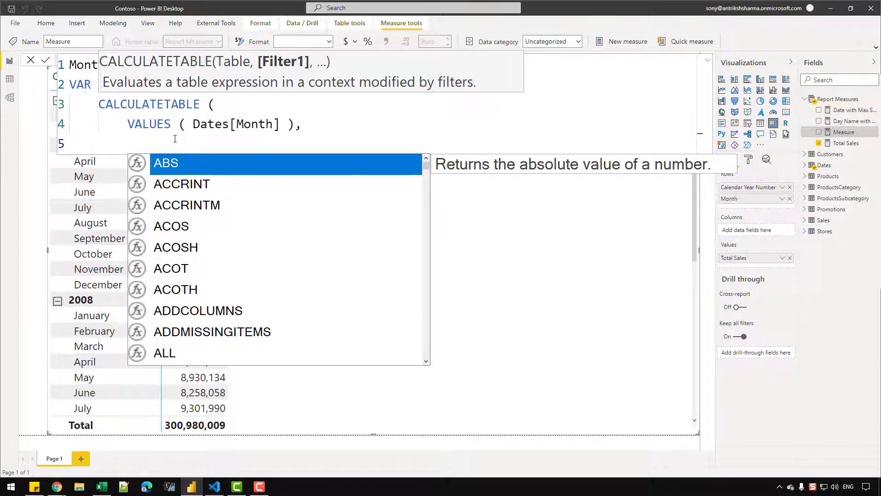
# Add REMOVEFILTERS ( Dates[Month] ) as the filter argument and close the CALCULATETABLE expression
pyautogui.write('REMOVEFILTERS (')
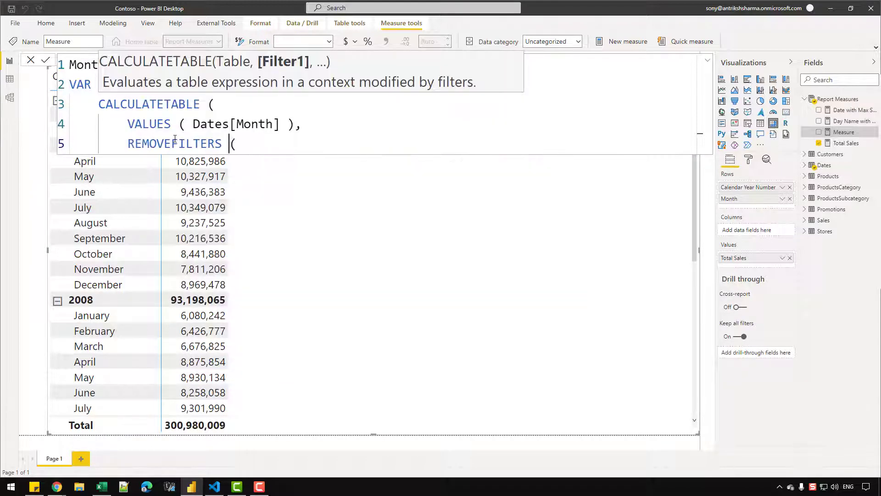
pyautogui.write(' DatesM')
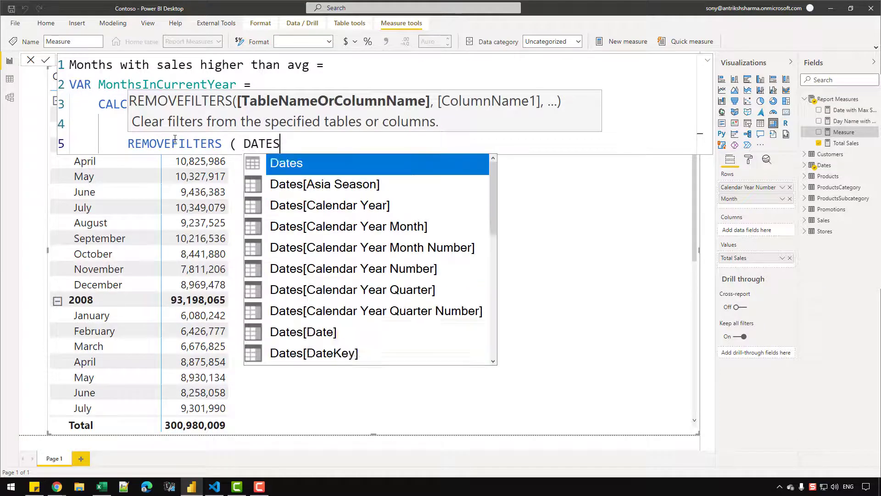
pyautogui.press('BackSpace')
pyautogui.write('[Mon')
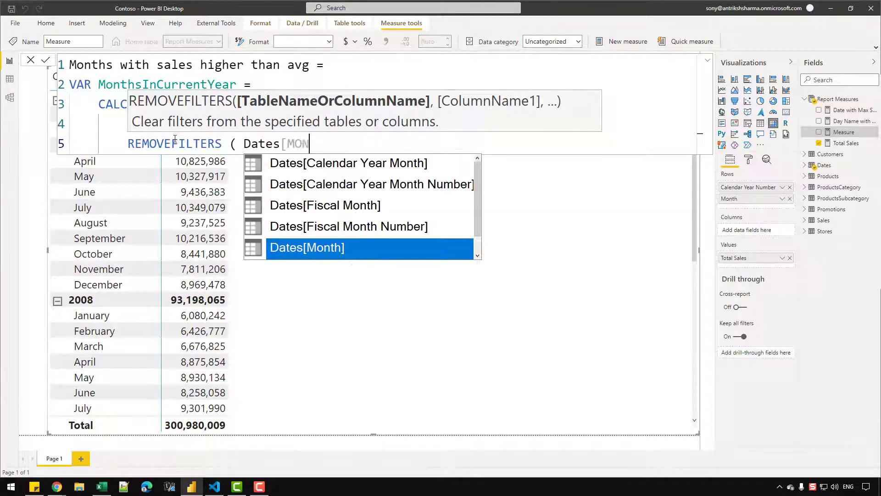
pyautogui.press('Tab')
pyautogui.write(')')
pyautogui.press('Return')
pyautogui.write(')')
pyautogui.press('Return')
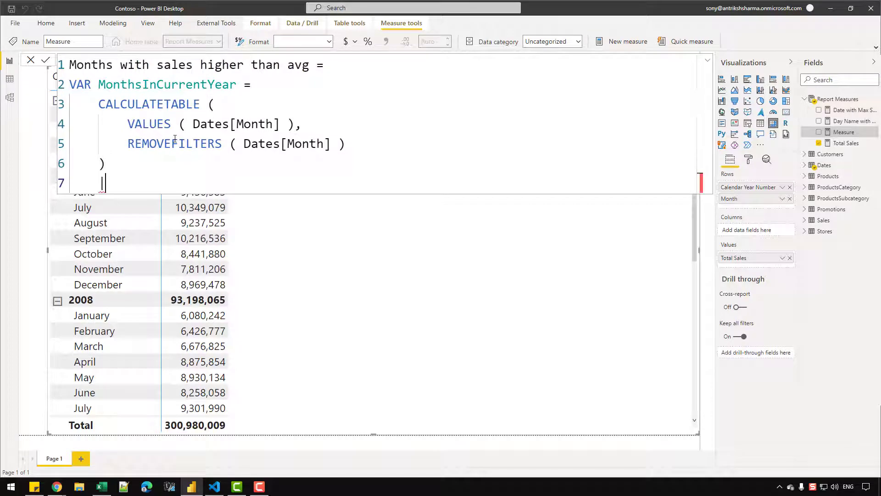
# Return COUNTROWS ( MonthsInCurrentYear ) from the measure and commit the formula
pyautogui.press('BackSpace')
pyautogui.write('VAR')
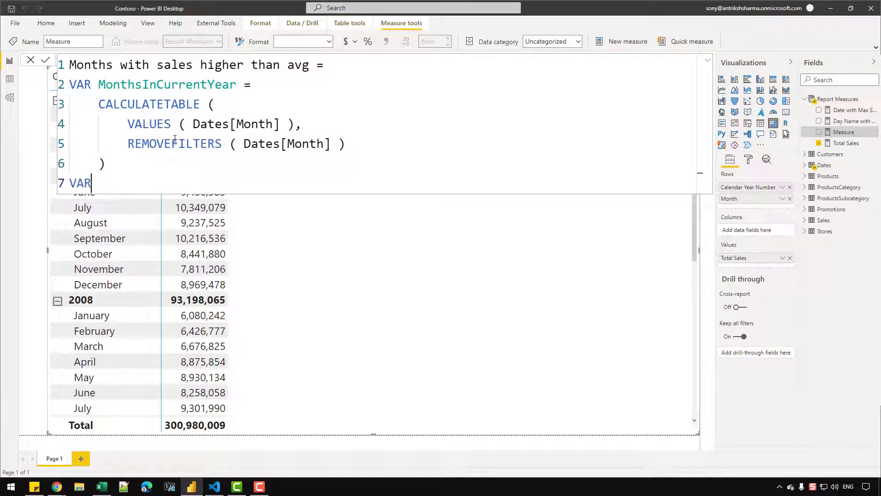
pyautogui.press('BackSpace')
pyautogui.press('BackSpace')
pyautogui.press('BackSpace')
pyautogui.write('RETURN')
pyautogui.press('Return')
pyautogui.write('COUN')
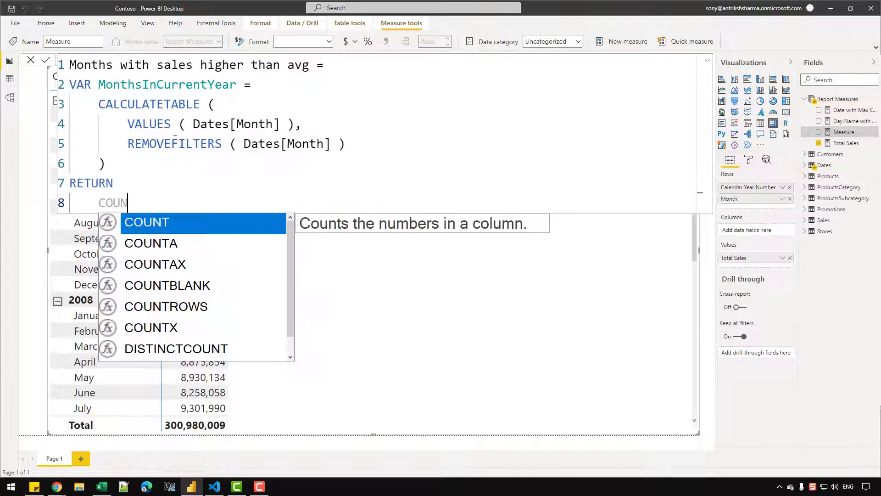
pyautogui.write('TROWS ( MON')
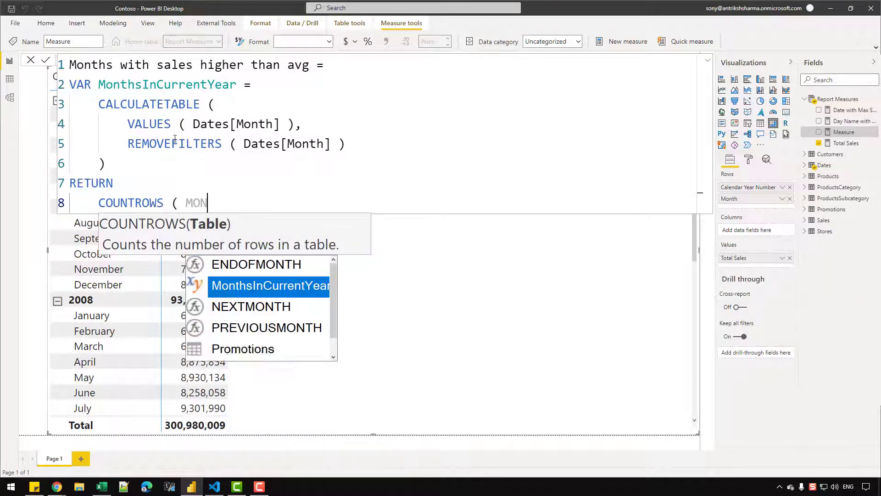
pyautogui.press('Tab')
pyautogui.write(')')
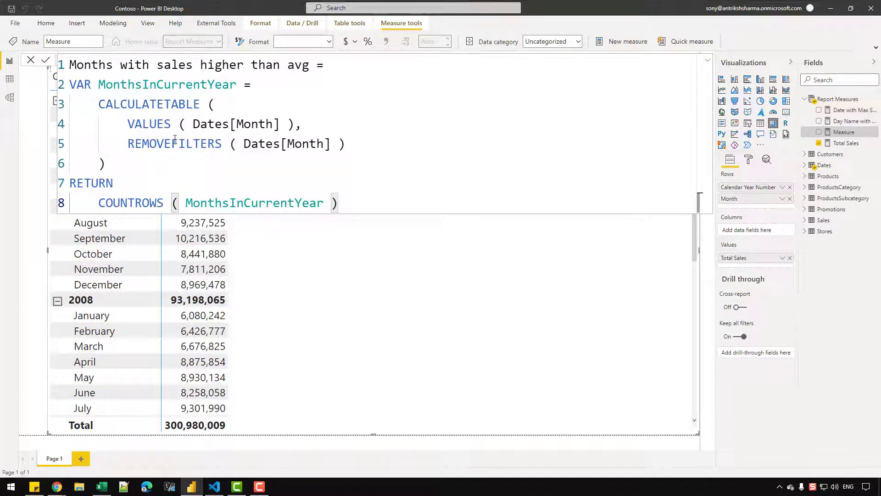
pyautogui.press('Return')
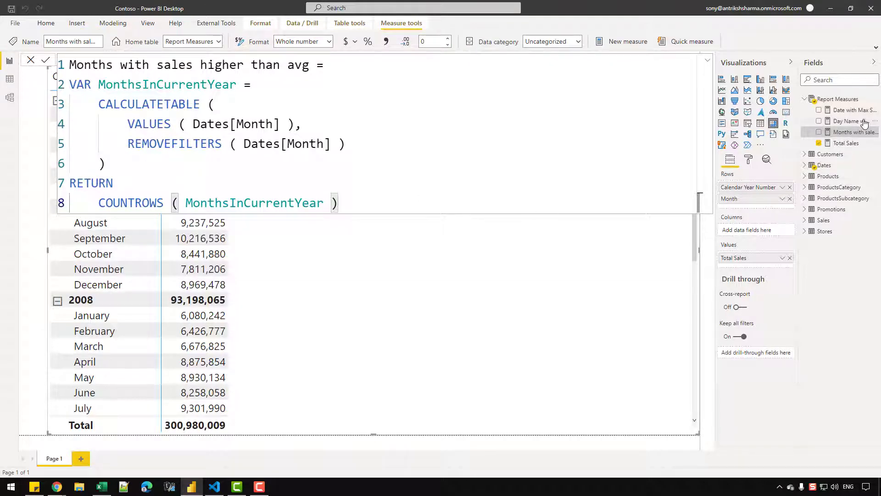
# Add the "Months with sales higher than avg" measure to the values of the year and month matrix
pyautogui.moveTo(854, 132); pyautogui.dragTo(234, 218)
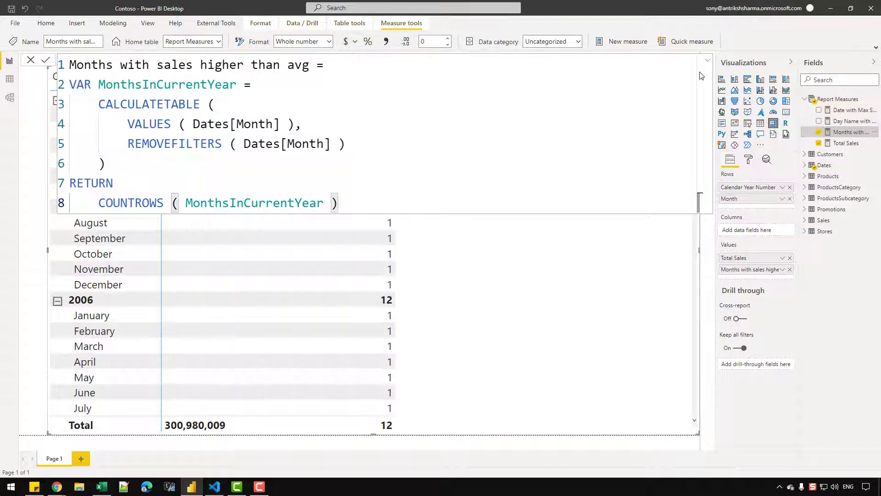
pyautogui.click(708, 60)
pyautogui.click(708, 60)
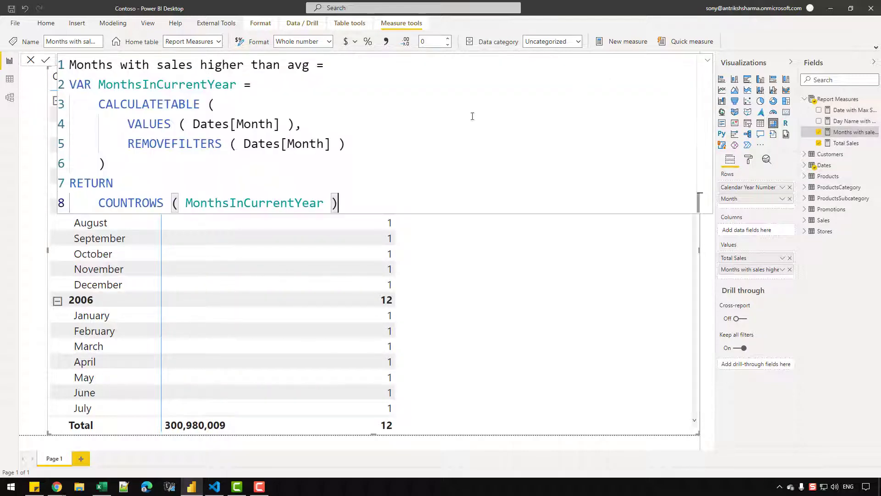
# Examine the Month and Month Number columns of the Dates table's data, and return to the report
pyautogui.click(334, 143)
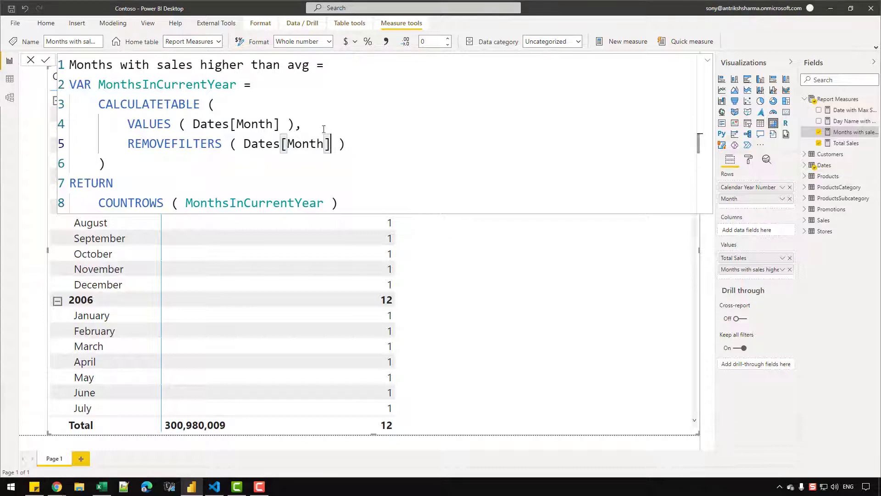
pyautogui.click(9, 79)
pyautogui.click(824, 164)
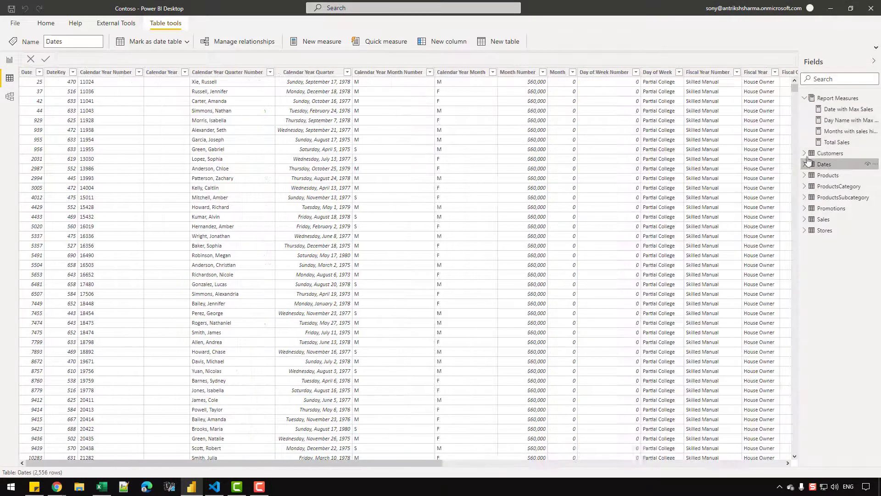
pyautogui.click(582, 72)
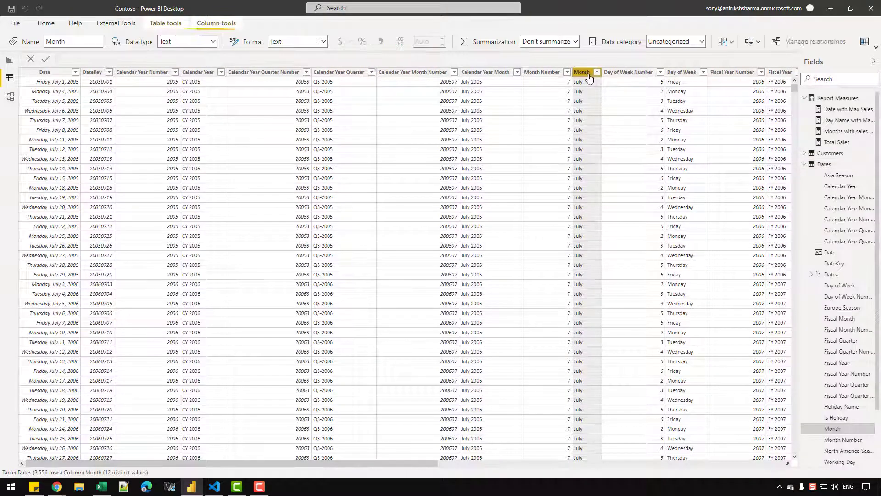
pyautogui.click(556, 74)
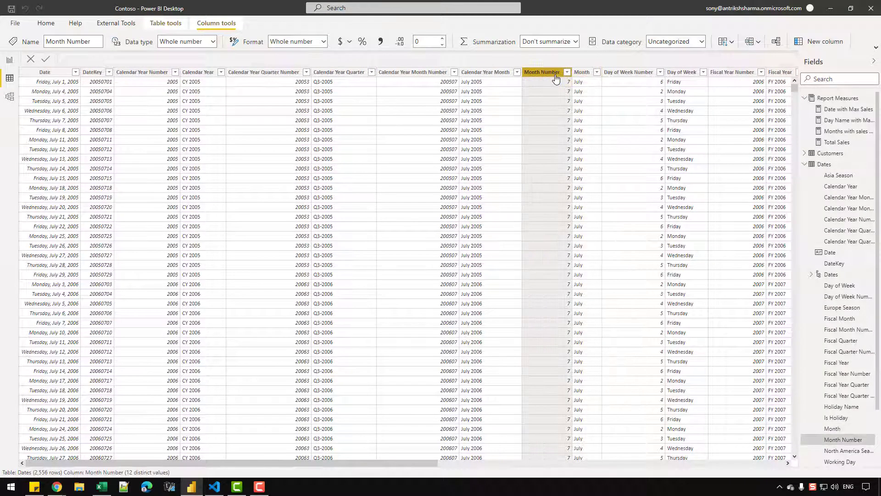
pyautogui.click(9, 60)
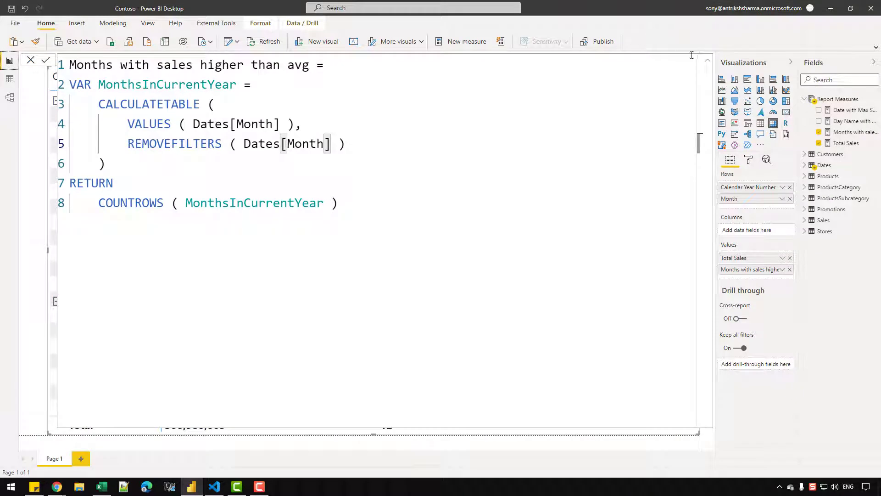
# Compare the measure's matrix values with the Dates[Month] arguments of VALUES and REMOVEFILTERS in its formula
pyautogui.click(705, 62)
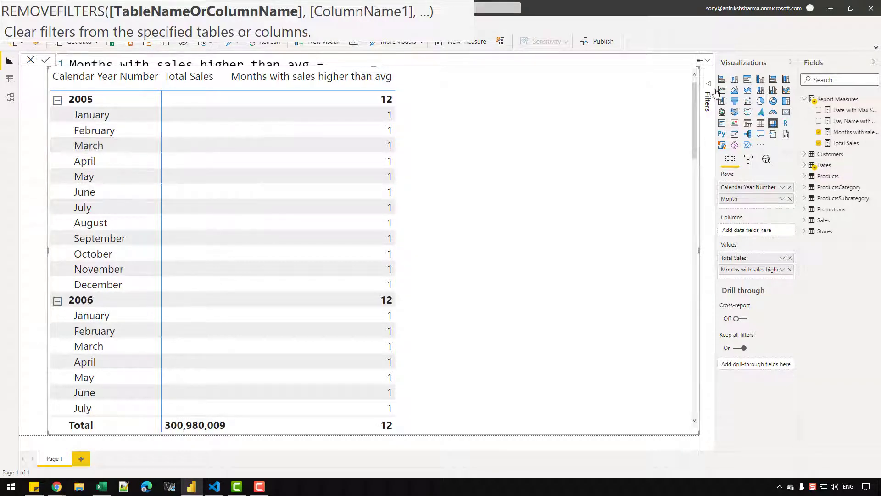
pyautogui.click(709, 63)
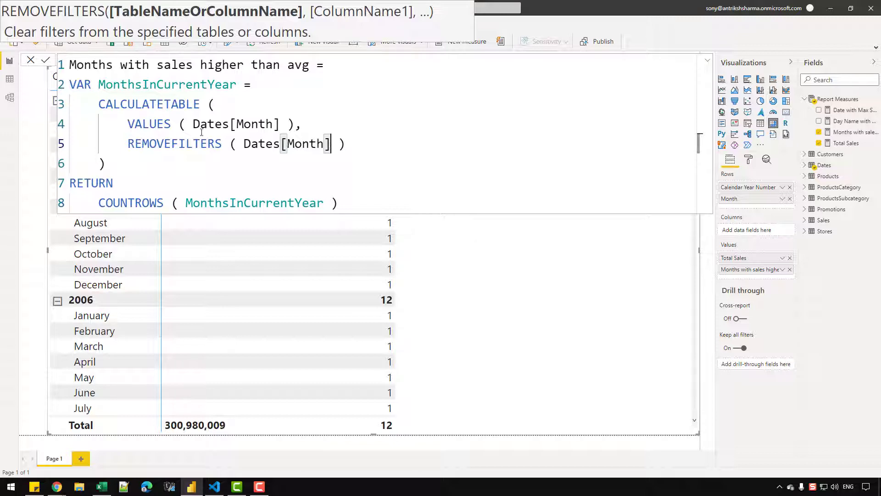
pyautogui.moveTo(193, 125); pyautogui.dragTo(289, 124)
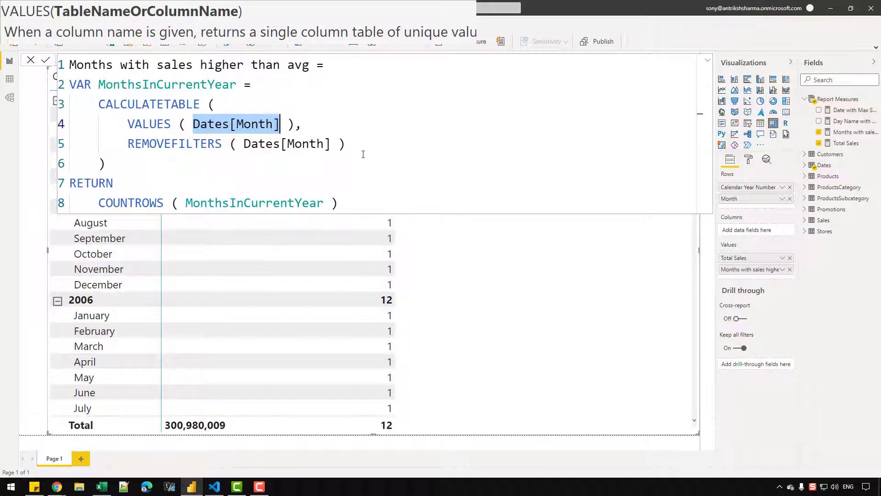
pyautogui.click(342, 145)
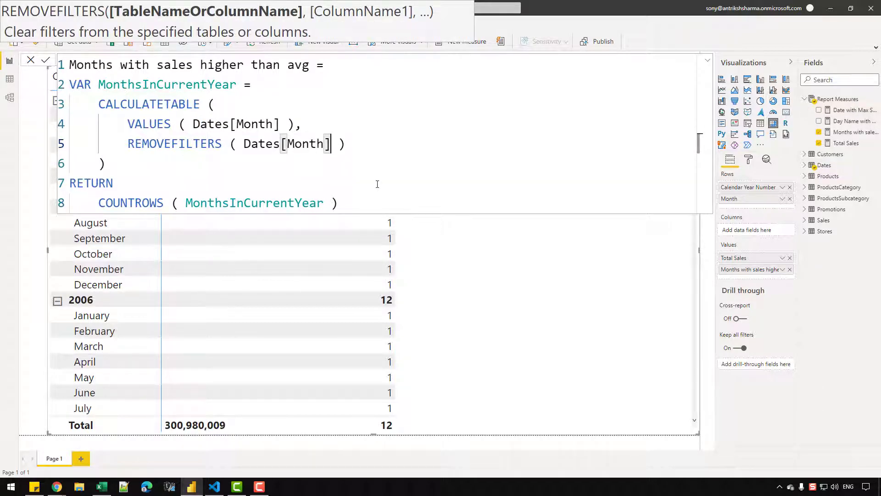
# Add Dates[Month Number] as a second argument of REMOVEFILTERS, commit the formula and check the measure's matrix values
pyautogui.write(', DATES[MON')
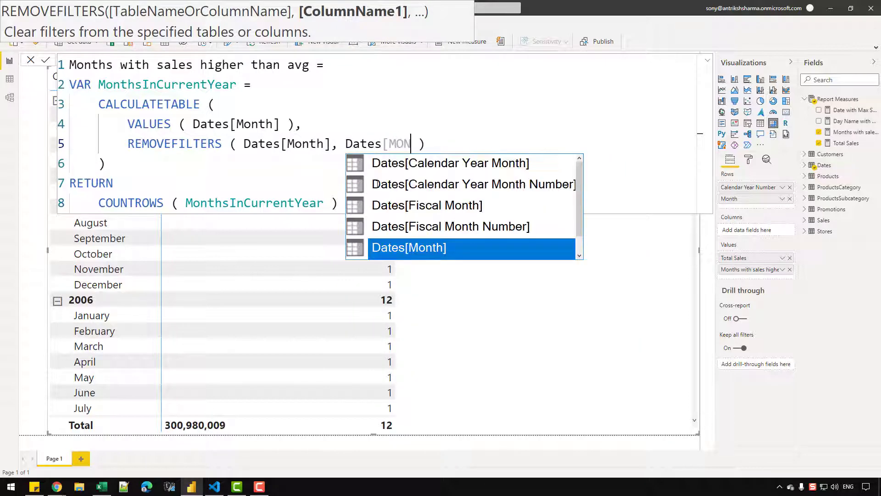
pyautogui.scroll(-1, 377, 184)
pyautogui.press('Down')
pyautogui.press('Tab')
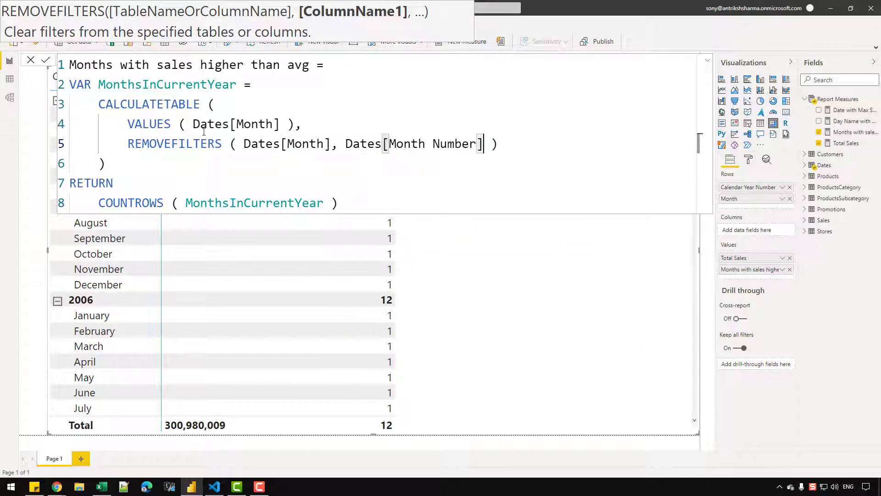
pyautogui.click(45, 59)
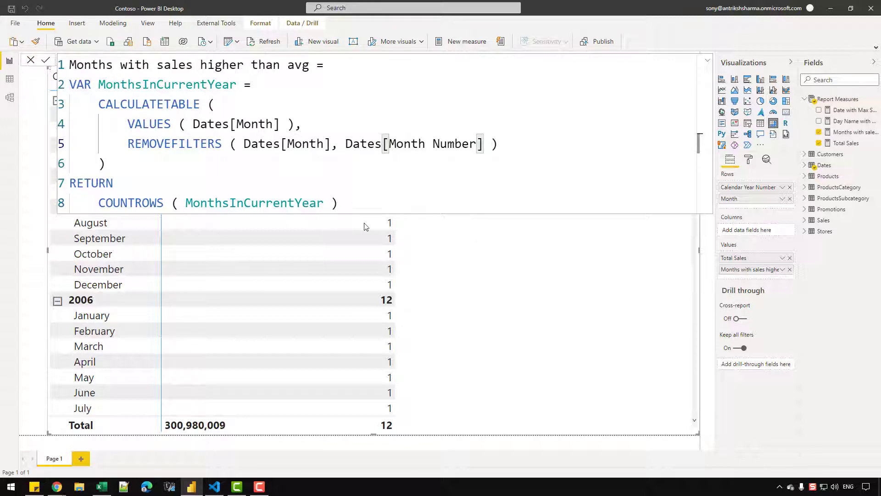
pyautogui.click(707, 60)
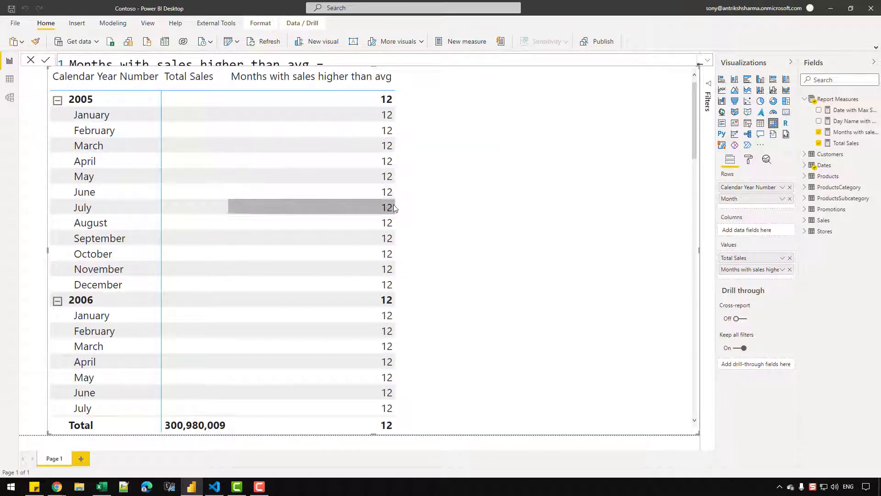
# Declare a new variable MonthsWithSales above the RETURN line of the measure
pyautogui.click(707, 60)
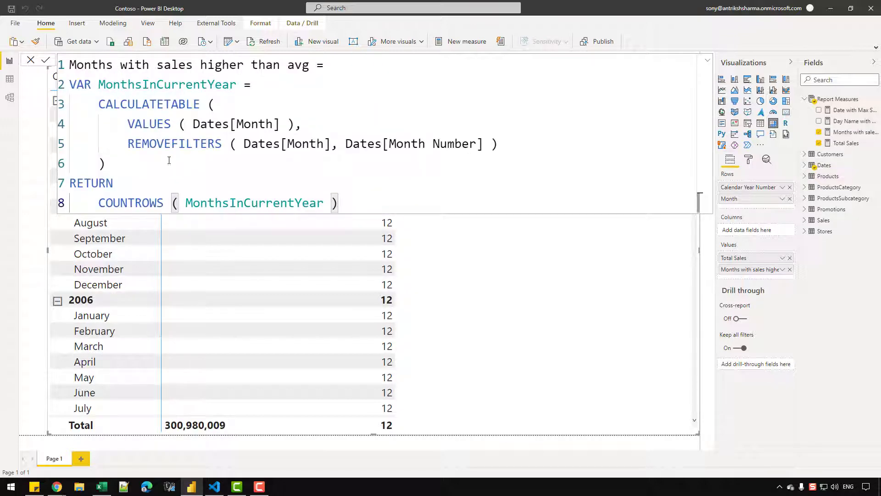
pyautogui.click(141, 163)
pyautogui.press('Return')
pyautogui.press('BackSpace')
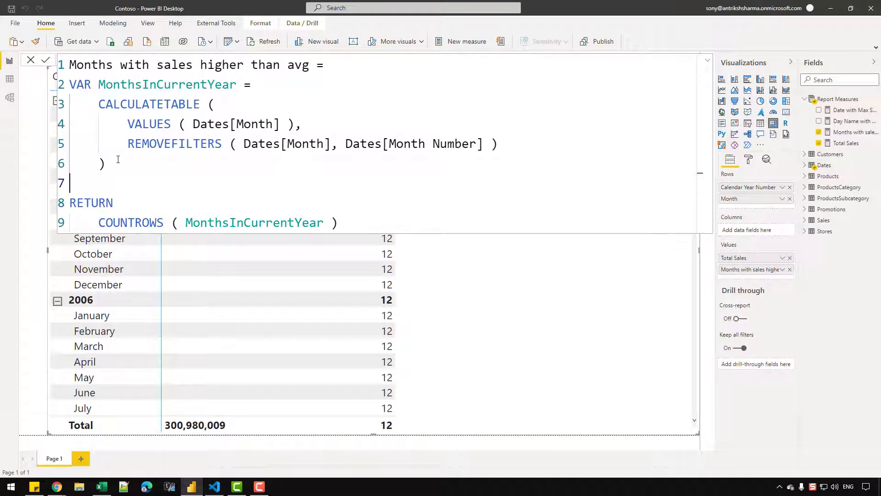
pyautogui.write('VAR Month')
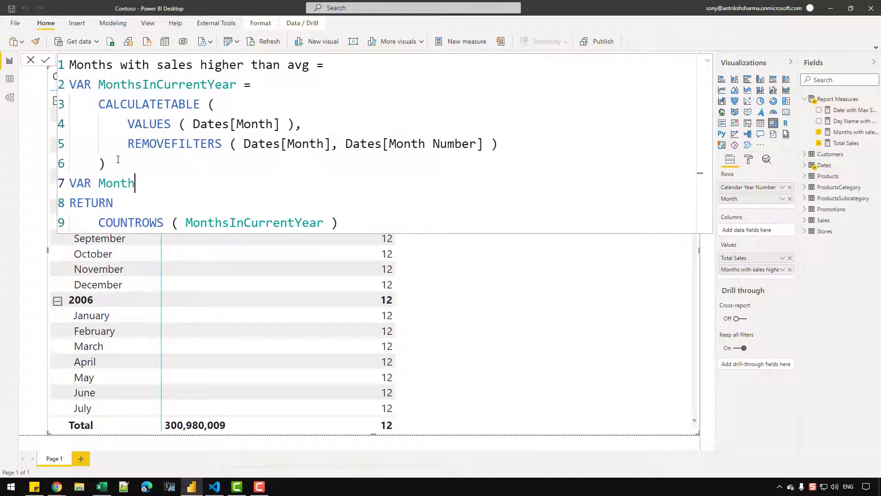
pyautogui.write('sWithSales =')
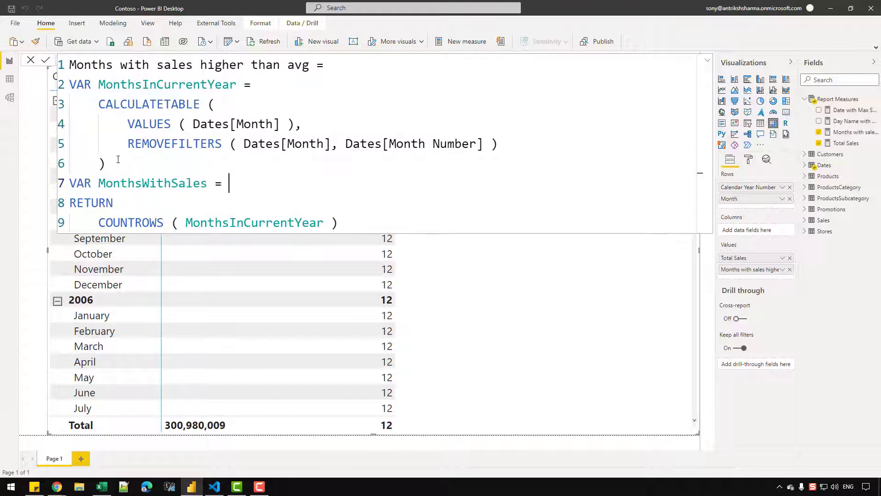
pyautogui.hotkey('shift', 'Return')
pyautogui.write('ADD')
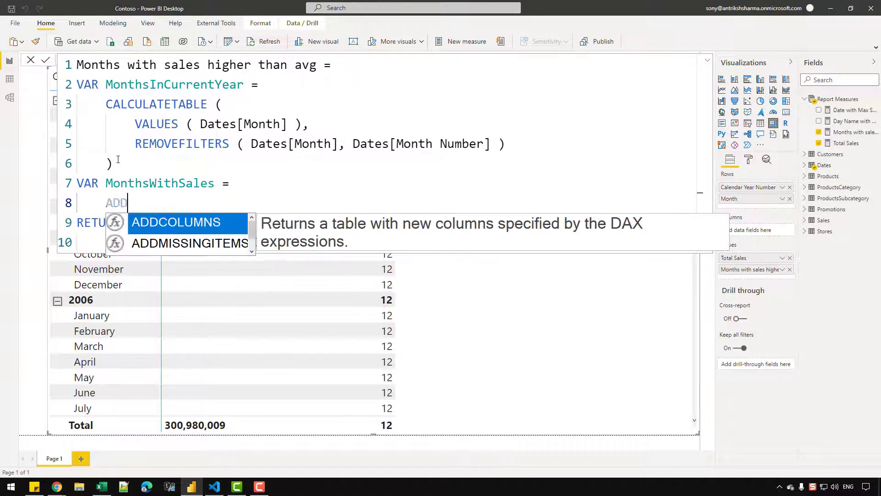
pyautogui.write('COLUMNS ( MONTHS')
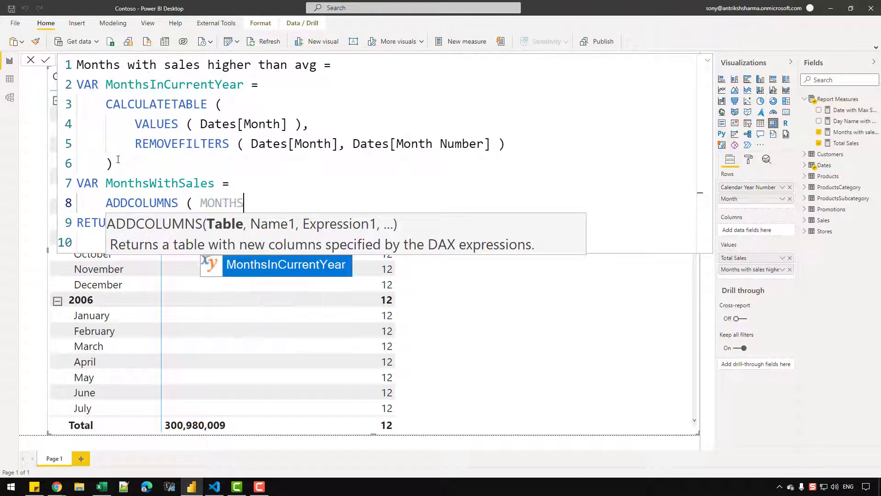
pyautogui.press('Tab')
pyautogui.write(', "')
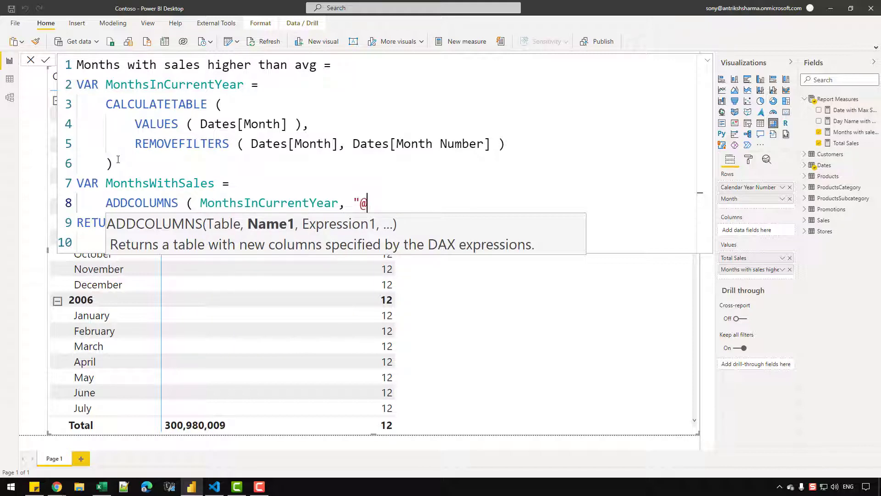
pyautogui.write('@Sales", [tot')
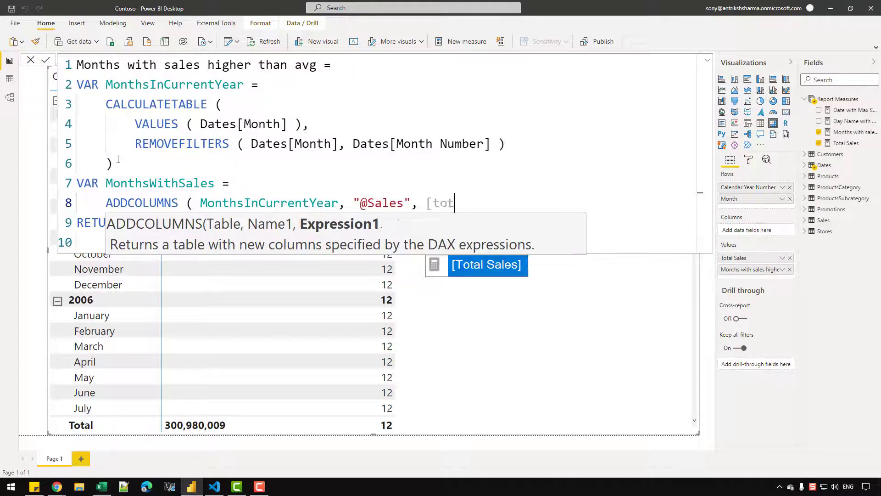
pyautogui.press('Tab')
pyautogui.write(')')
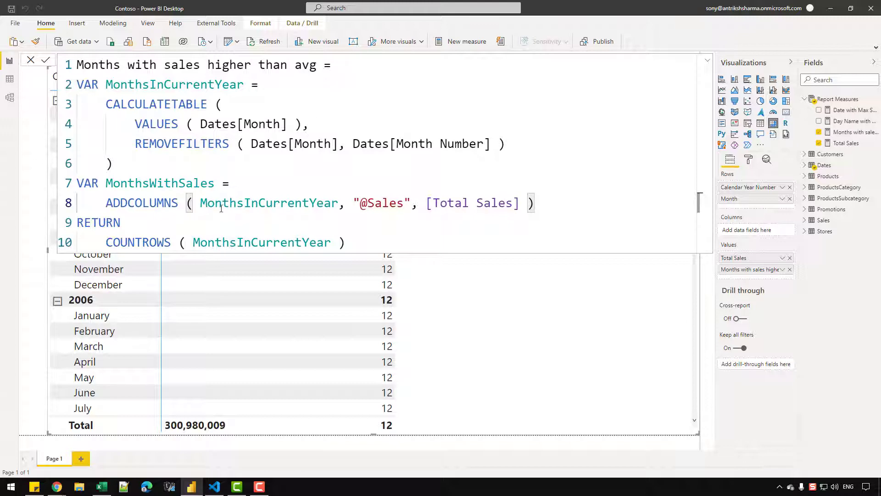
pyautogui.moveTo(202, 203)
pyautogui.mouseDown()
pyautogui.moveTo(236, 184)
pyautogui.moveTo(339, 202)
pyautogui.mouseUp()
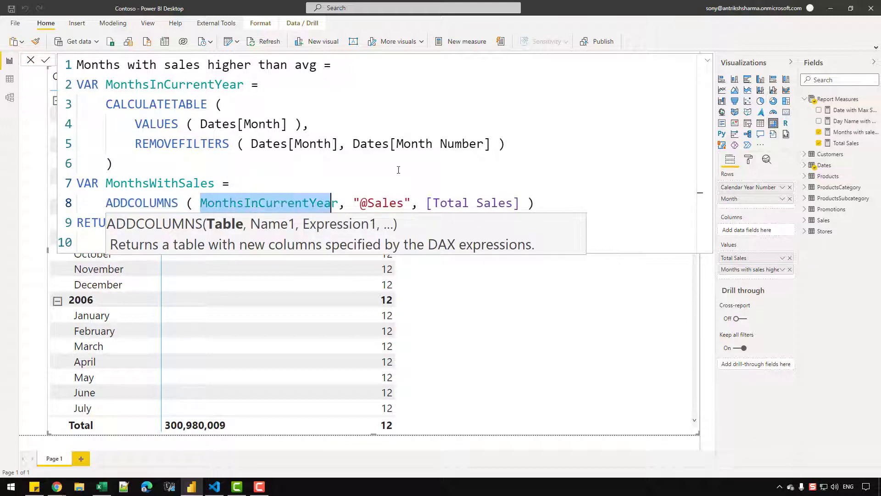
pyautogui.press('Up')
pyautogui.press('Up')
pyautogui.moveTo(109, 243); pyautogui.dragTo(389, 235)
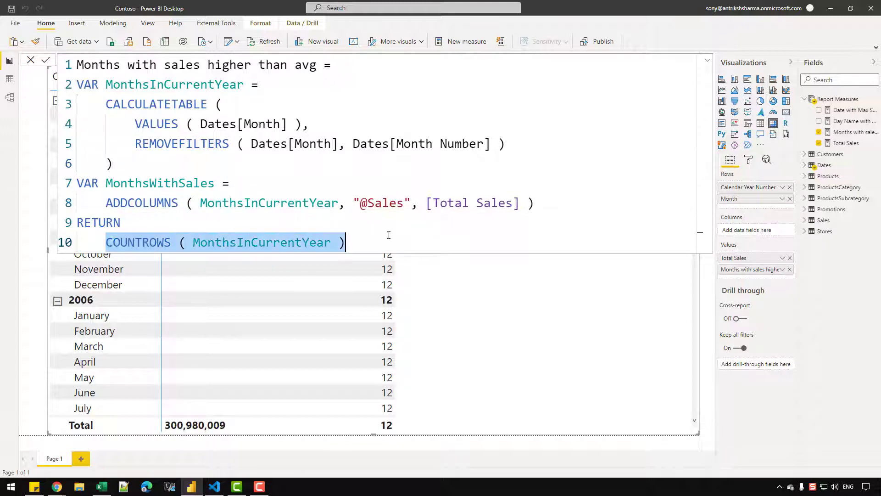
pyautogui.write('S')
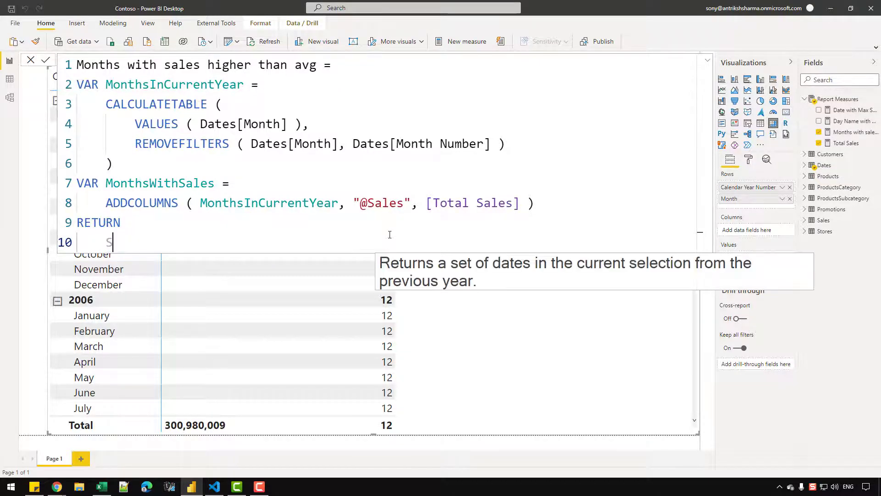
pyautogui.write('UMX ( MONTHS')
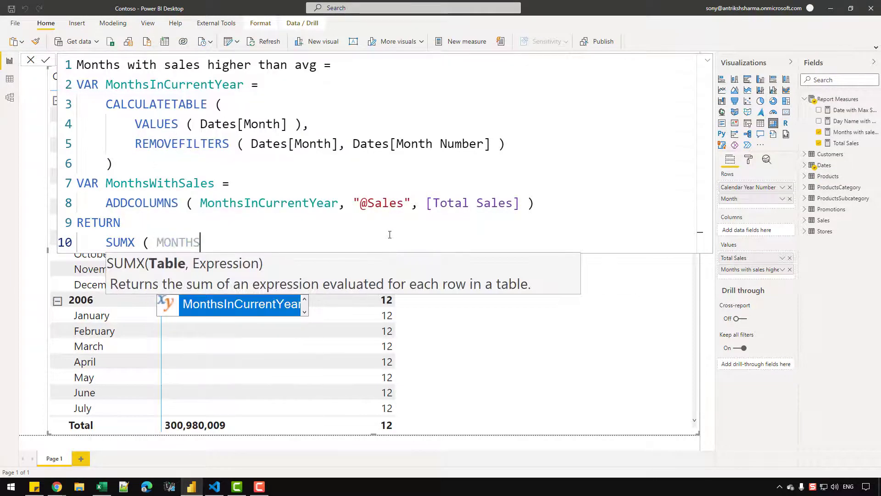
pyautogui.write('WithSales )')
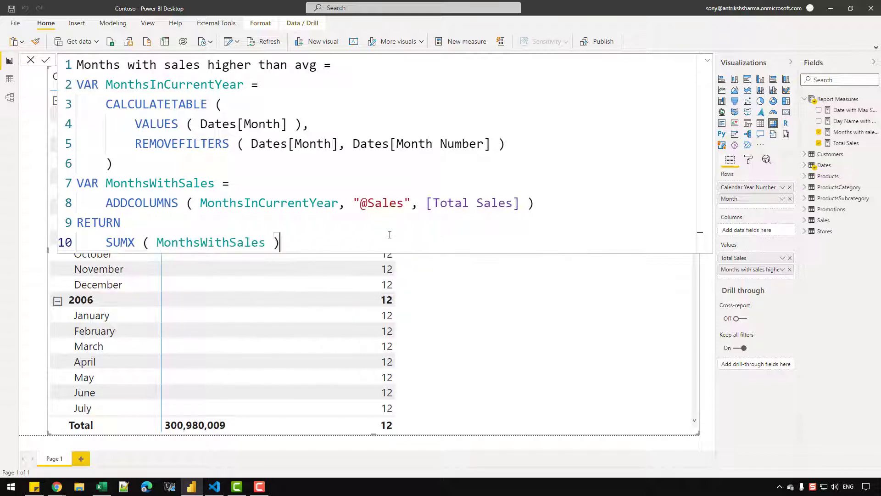
pyautogui.press('BackSpace')
pyautogui.press('BackSpace')
pyautogui.write(', [')
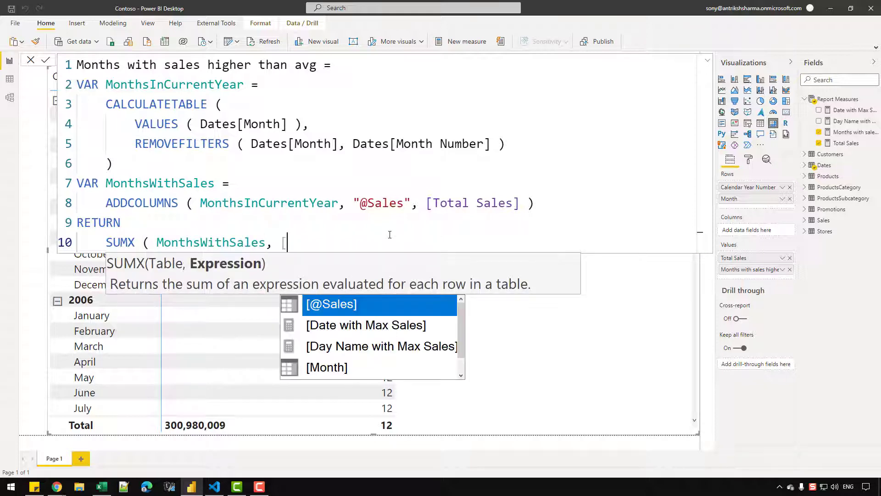
pyautogui.press('Tab')
pyautogui.write(')')
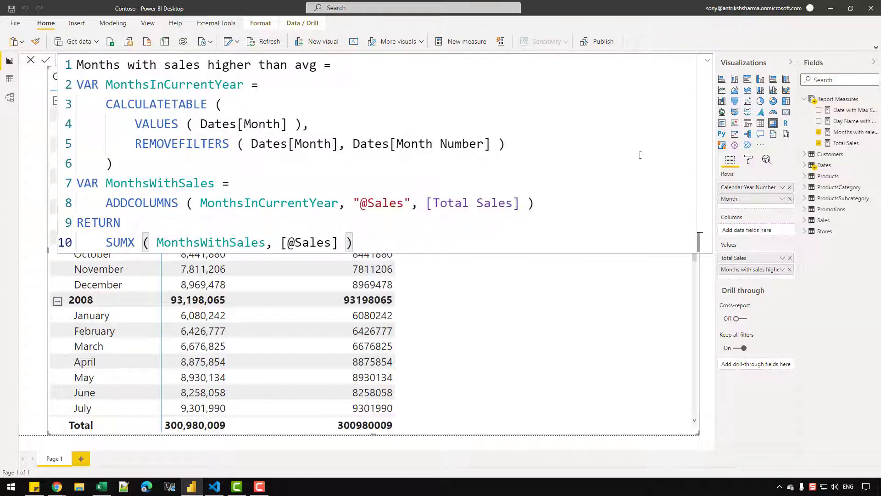
# Compare the measure's monthly matrix values with Total Sales, and review the formula's CALCULATETABLE, VALUES and [Total Sales] expressions
pyautogui.click(707, 60)
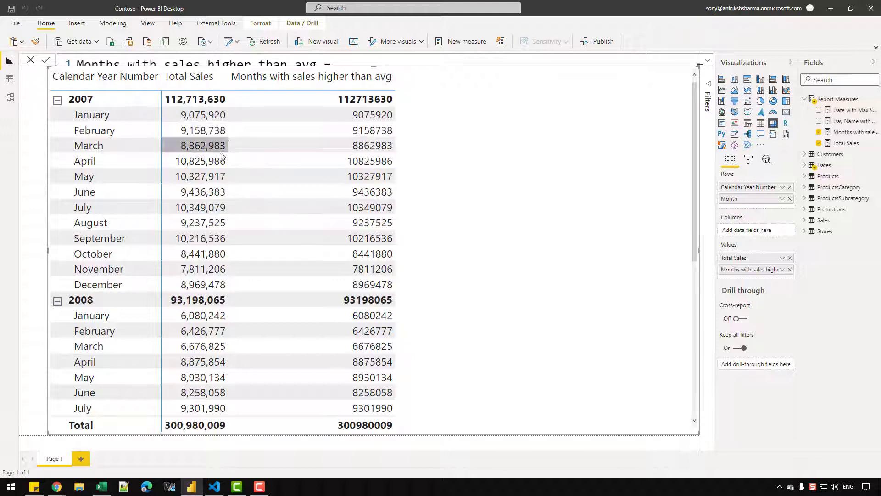
pyautogui.click(707, 60)
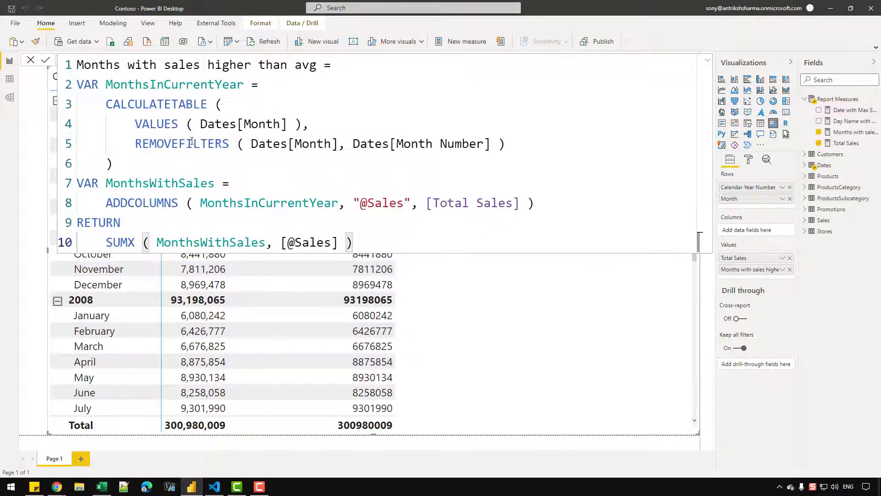
pyautogui.moveTo(114, 163); pyautogui.dragTo(105, 106)
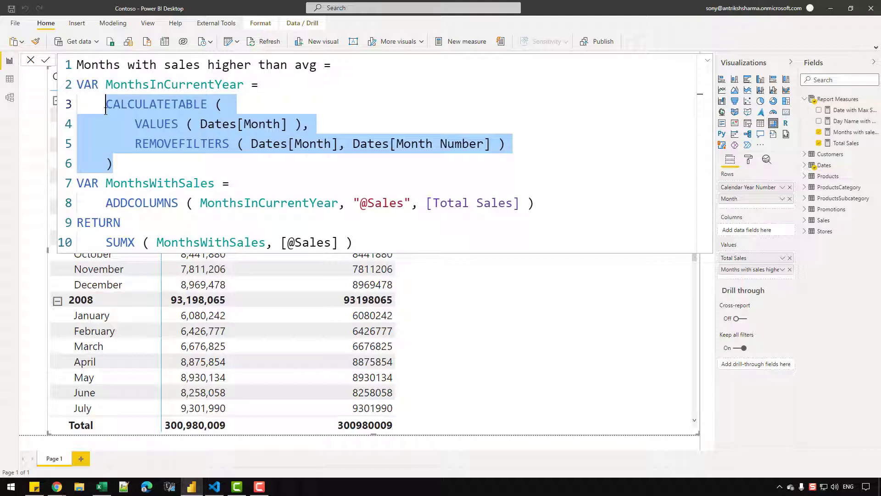
pyautogui.click(344, 123)
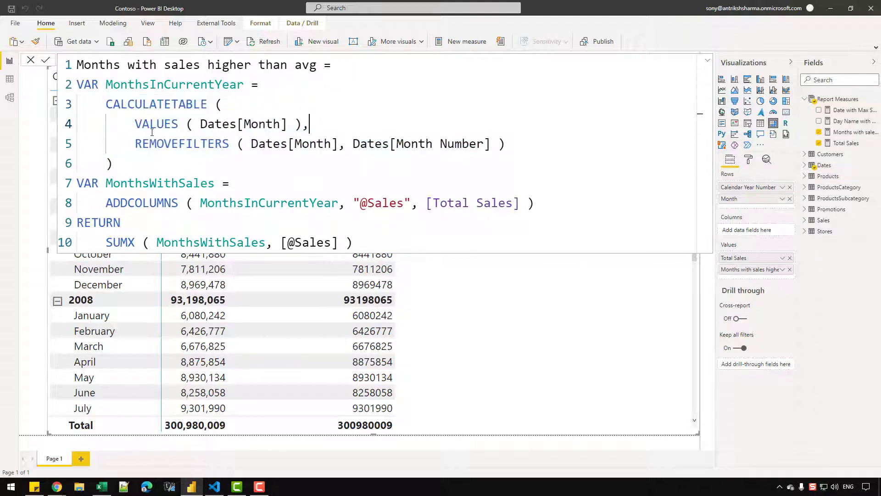
pyautogui.moveTo(137, 124); pyautogui.dragTo(301, 120)
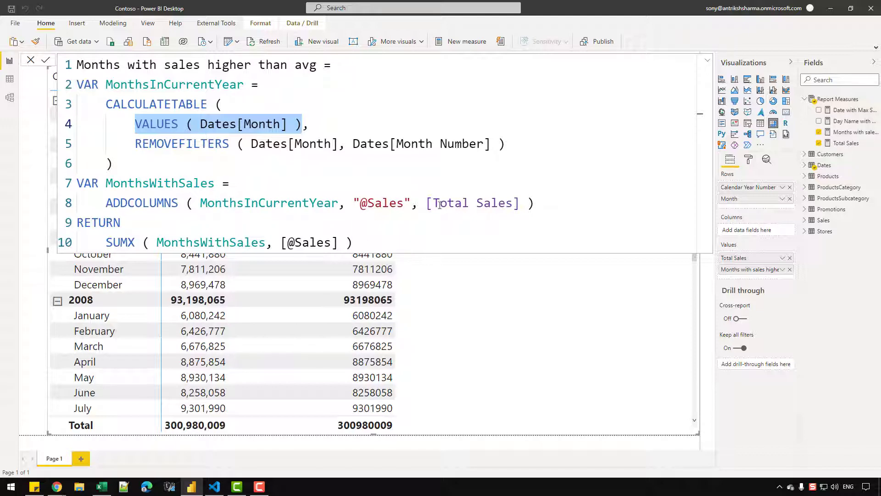
pyautogui.moveTo(427, 202); pyautogui.dragTo(520, 202)
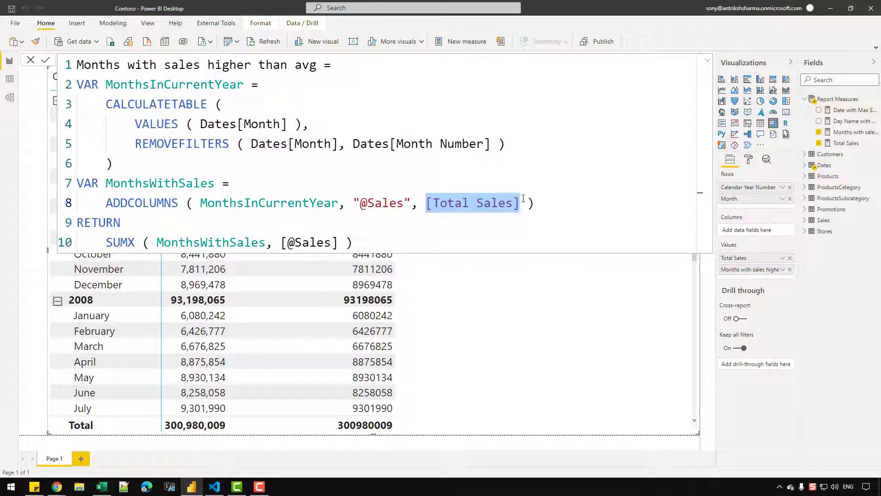
pyautogui.click(515, 210)
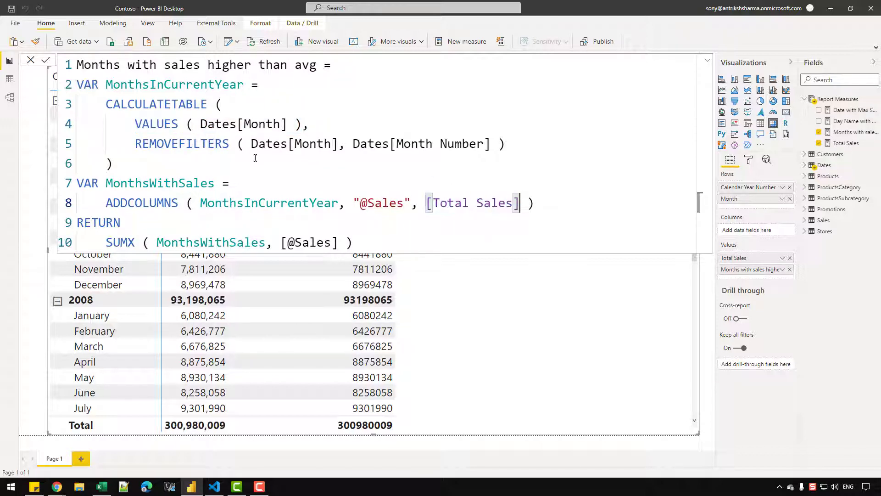
pyautogui.click(707, 61)
pyautogui.click(708, 60)
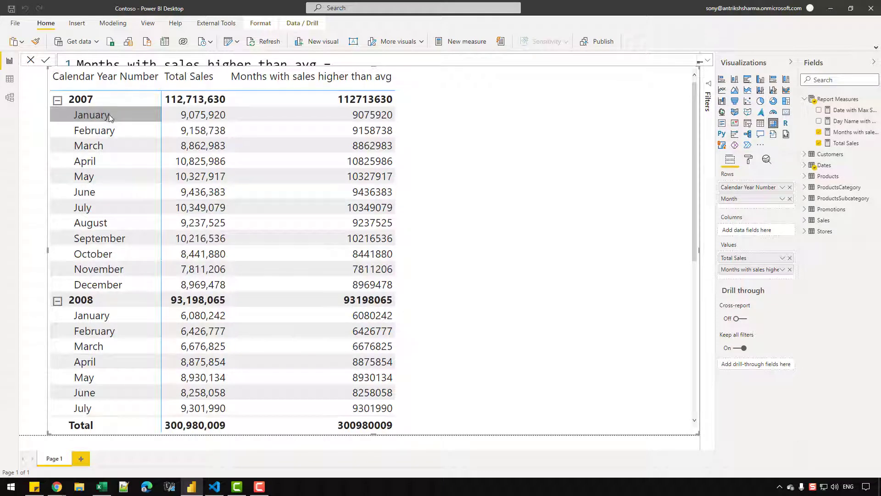
# Examine how the MonthsInCurrentYear and [Total Sales] arguments of ADDCOLUMNS work together in the MonthsWithSales variable
pyautogui.click(708, 60)
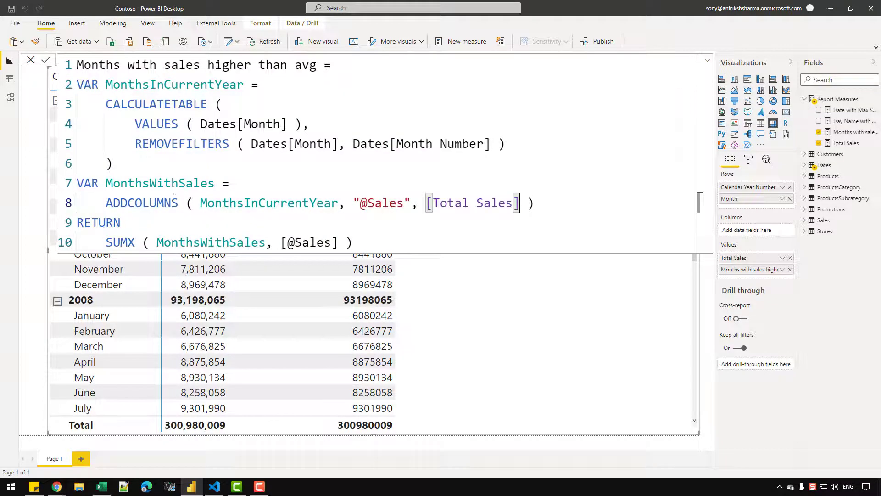
pyautogui.moveTo(200, 203); pyautogui.dragTo(339, 203)
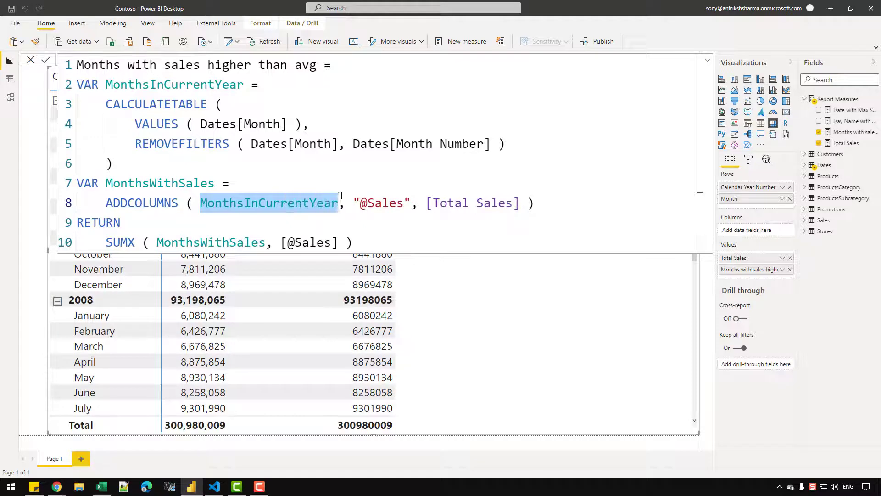
pyautogui.moveTo(427, 203); pyautogui.dragTo(522, 208)
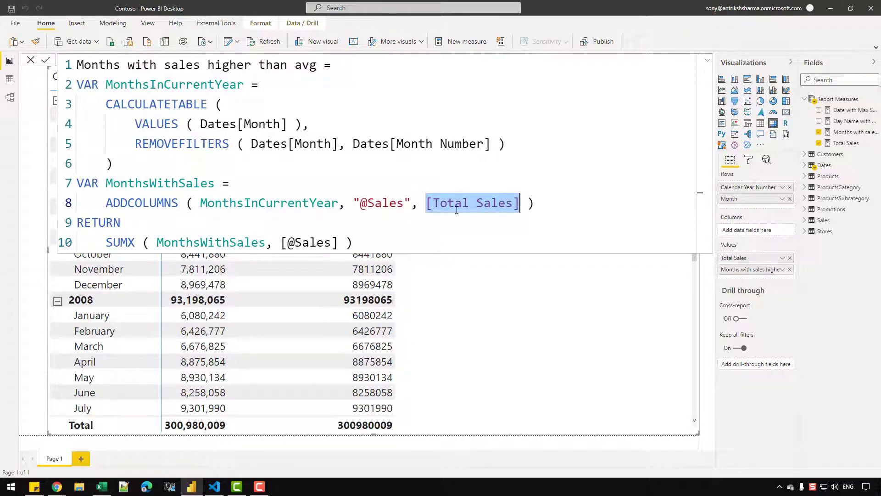
pyautogui.click(537, 204)
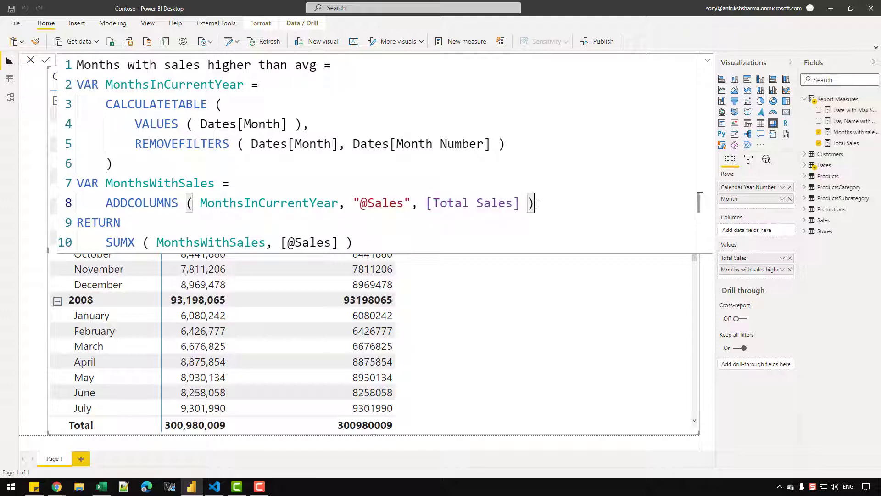
pyautogui.moveTo(520, 204); pyautogui.dragTo(426, 203)
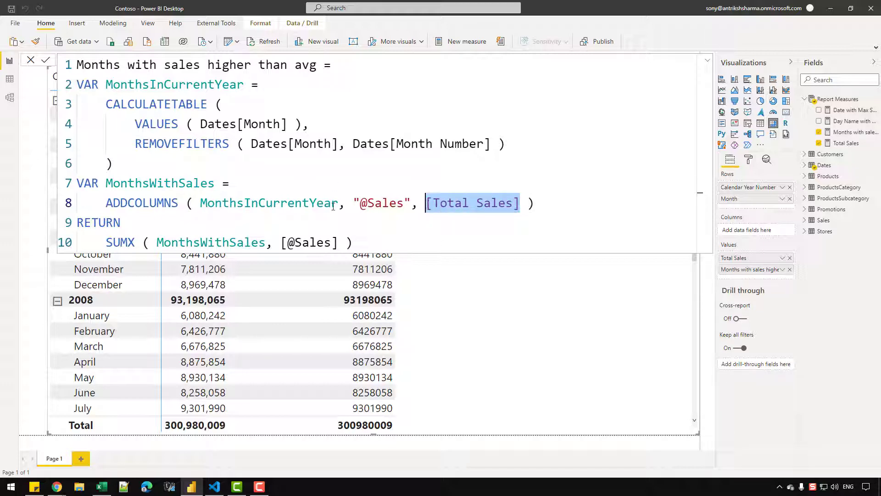
pyautogui.moveTo(339, 204); pyautogui.dragTo(202, 204)
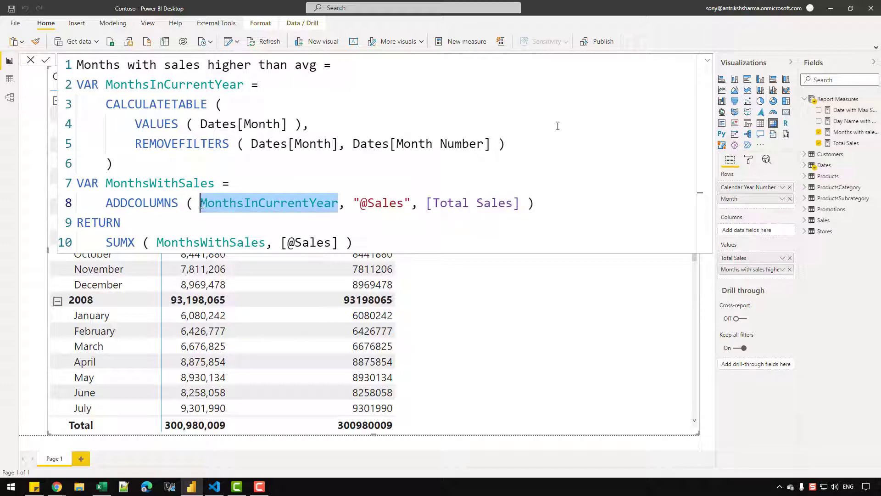
pyautogui.click(707, 61)
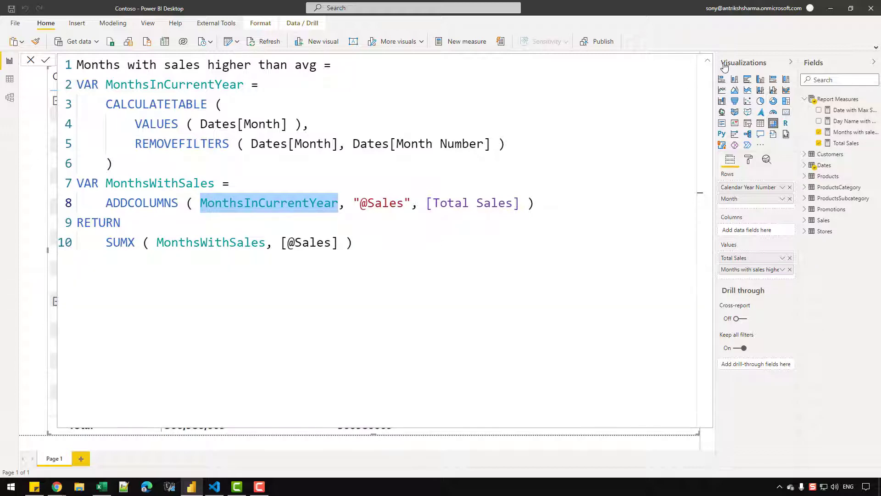
# Review the measure's monthly matrix values against the ADDCOLUMNS expression in the MonthsWithSales variable
pyautogui.click(707, 61)
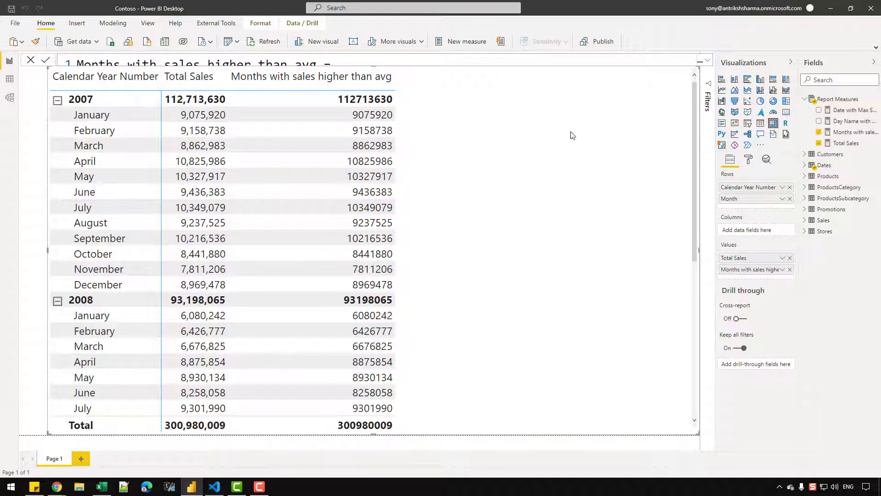
pyautogui.click(709, 62)
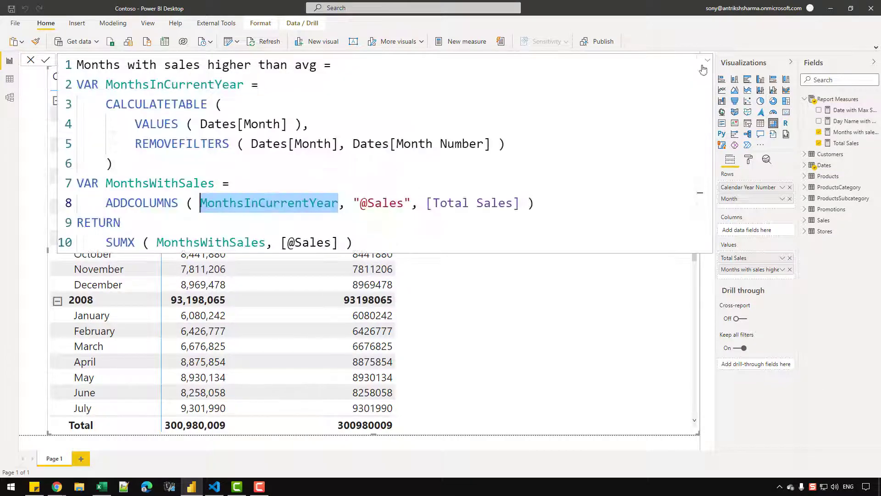
pyautogui.moveTo(533, 202); pyautogui.dragTo(108, 207)
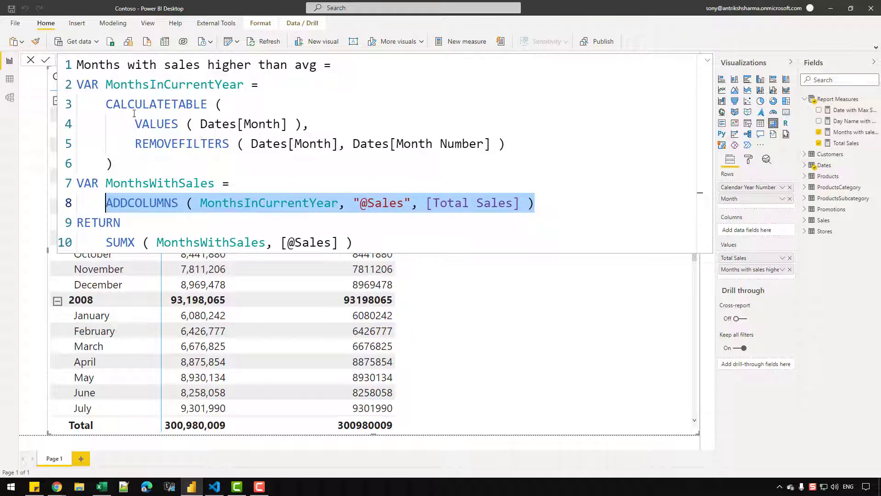
# Begin a variable declaration named VisibleMonths on a new line directly inside CALCULATETABLE, above the VALUES expression
pyautogui.click(285, 105)
pyautogui.press('Return')
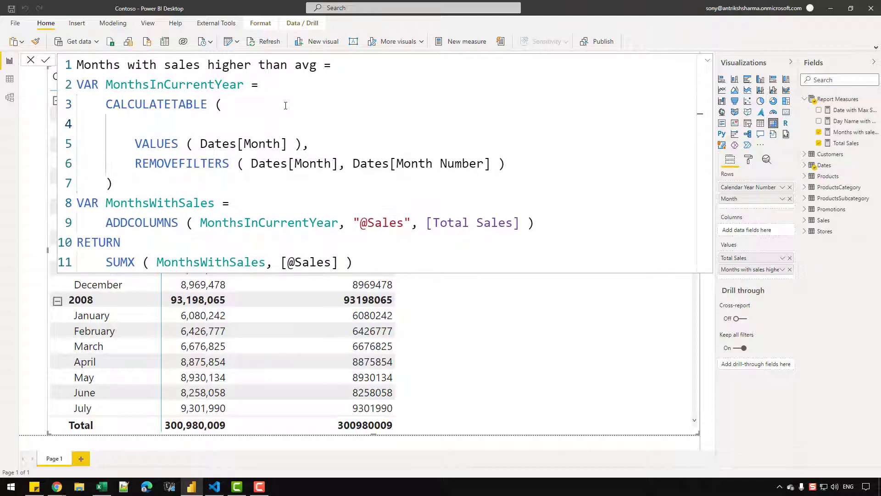
pyautogui.write('VAR ')
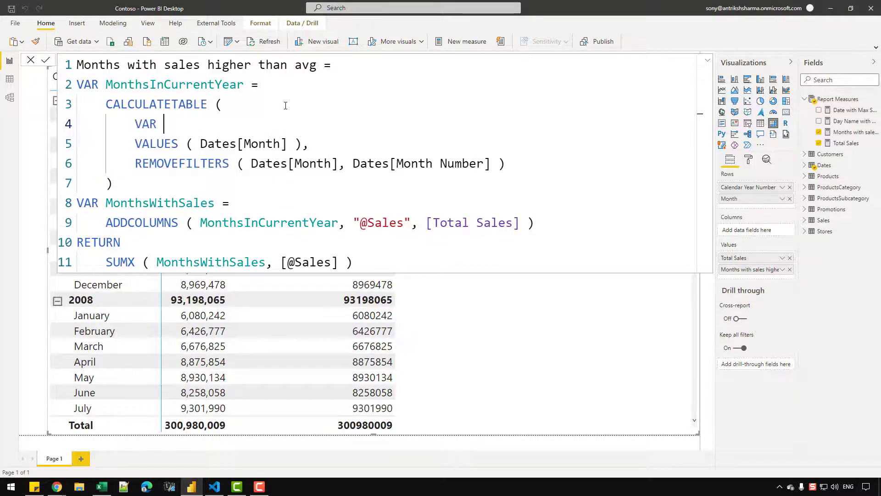
pyautogui.write('VisibleMOnth')
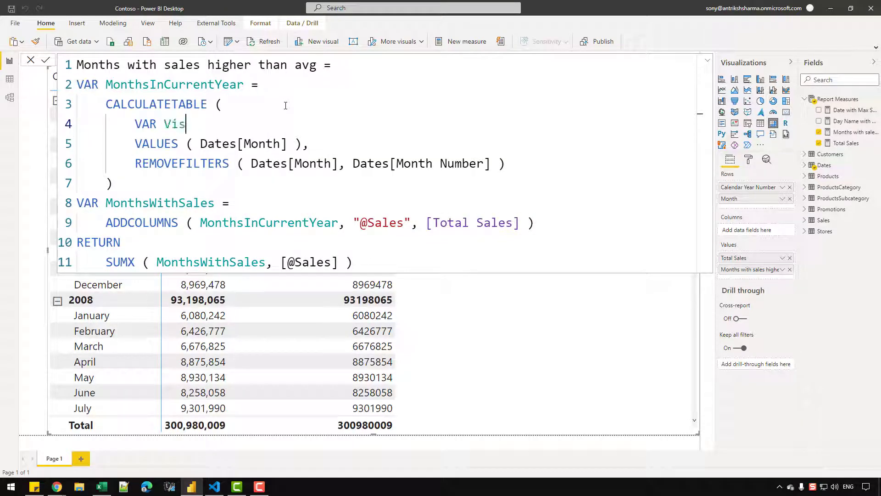
pyautogui.press('BackSpace')
pyautogui.press('BackSpace')
pyautogui.press('BackSpace')
pyautogui.press('BackSpace')
pyautogui.write('onths =')
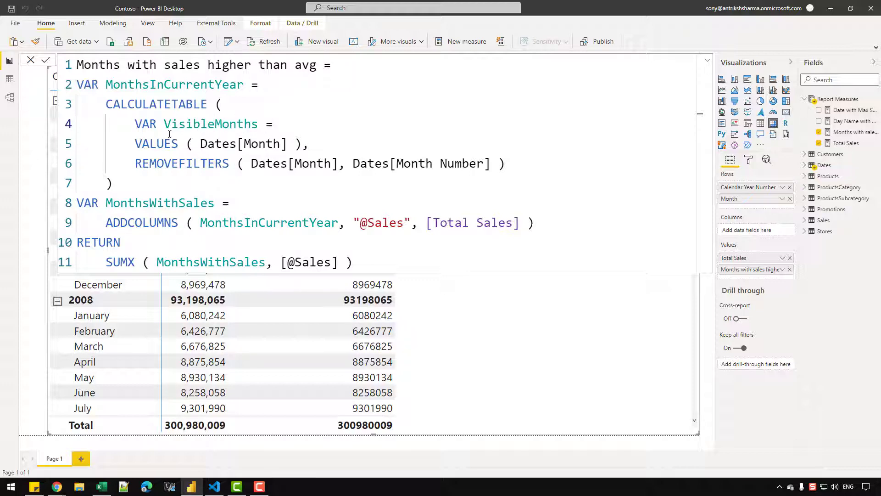
# Join the existing VALUES ( Dates[Month] ) expression to the VisibleMonths declaration as its definition
pyautogui.click(136, 144)
pyautogui.press('BackSpace')
pyautogui.press('BackSpace')
pyautogui.press('BackSpace')
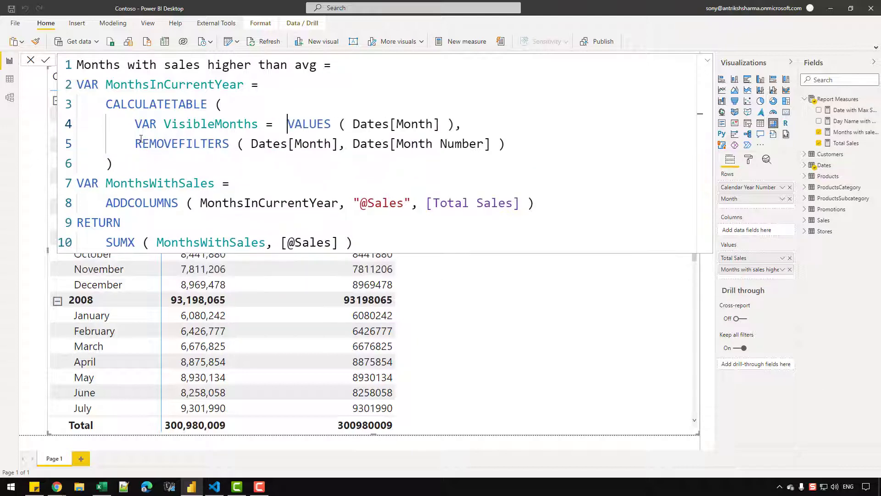
pyautogui.hotkey('ctrl', 'Right')
pyautogui.hotkey('ctrl', 'Right')
pyautogui.hotkey('ctrl', 'Right')
pyautogui.press('End')
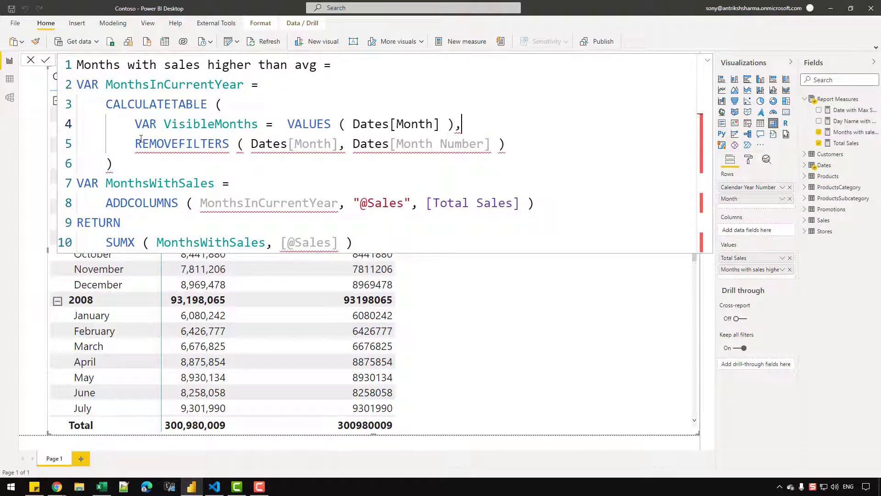
# Copy the outer MonthsWithSales variable onto a new line below VisibleMonths inside CALCULATETABLE and indent its ADDCOLUMNS line
pyautogui.press('Left')
pyautogui.press('Return')
pyautogui.press('Return')
pyautogui.press('Up')
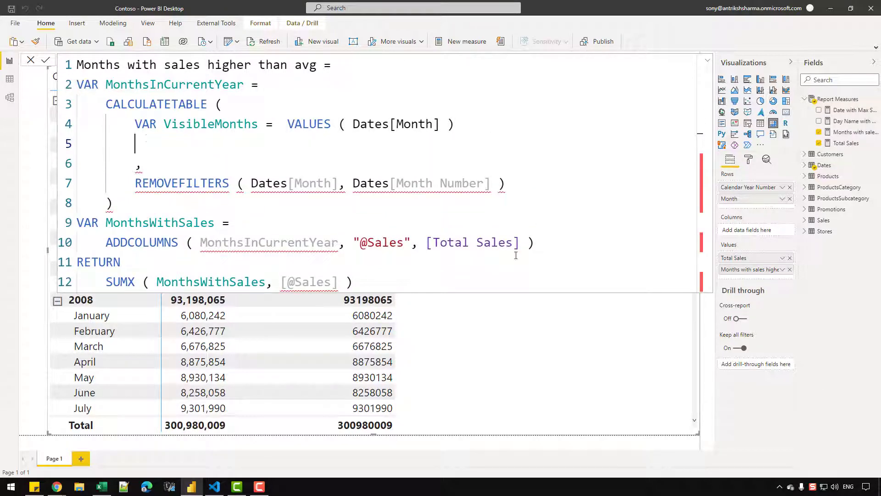
pyautogui.moveTo(535, 242); pyautogui.dragTo(78, 224)
pyautogui.hotkey('ctrl', 'c')
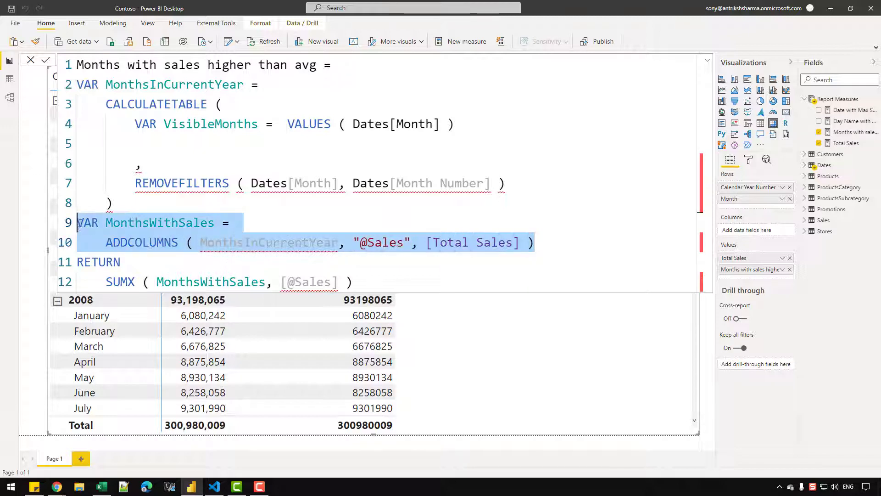
pyautogui.click(157, 140)
pyautogui.hotkey('ctrl', 'v')
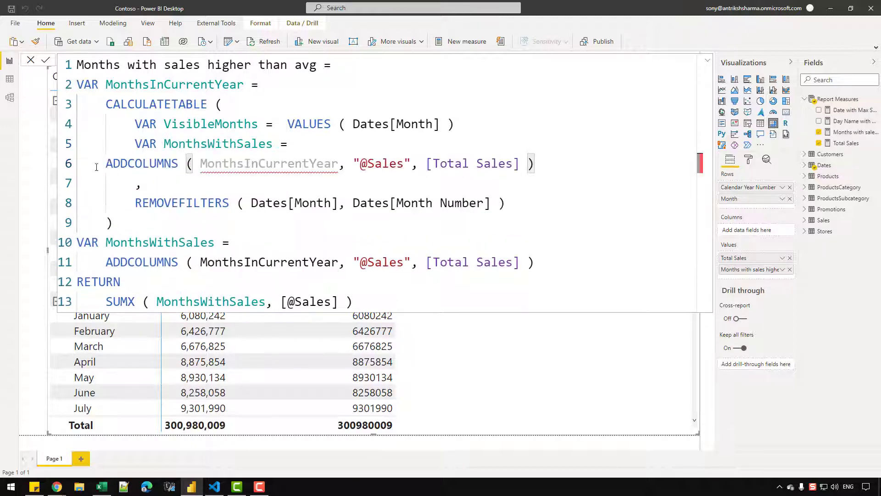
pyautogui.click(106, 164)
pyautogui.press('Tab')
pyautogui.press('Tab')
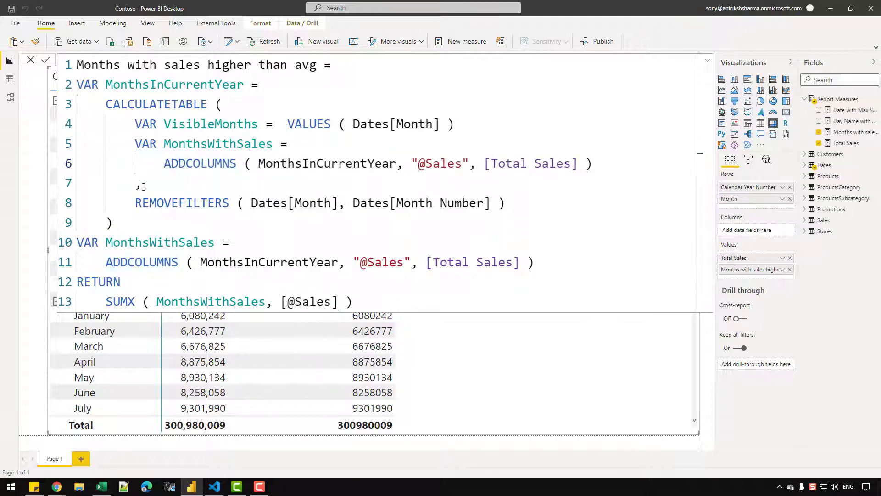
# Remove the stray comma line and make VisibleMonths the first argument of the inner ADDCOLUMNS
pyautogui.moveTo(144, 187); pyautogui.dragTo(54, 194)
pyautogui.press('BackSpace')
pyautogui.doubleClick(317, 163)
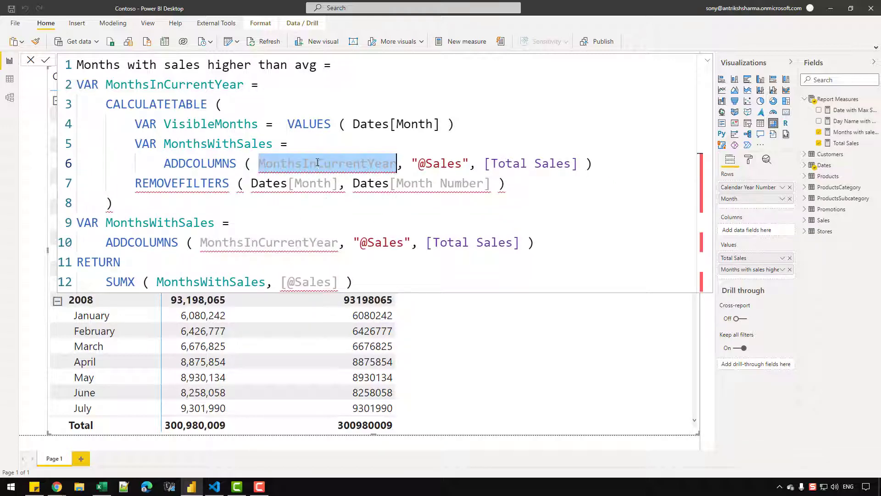
pyautogui.doubleClick(226, 125)
pyautogui.hotkey('ctrl', 'c')
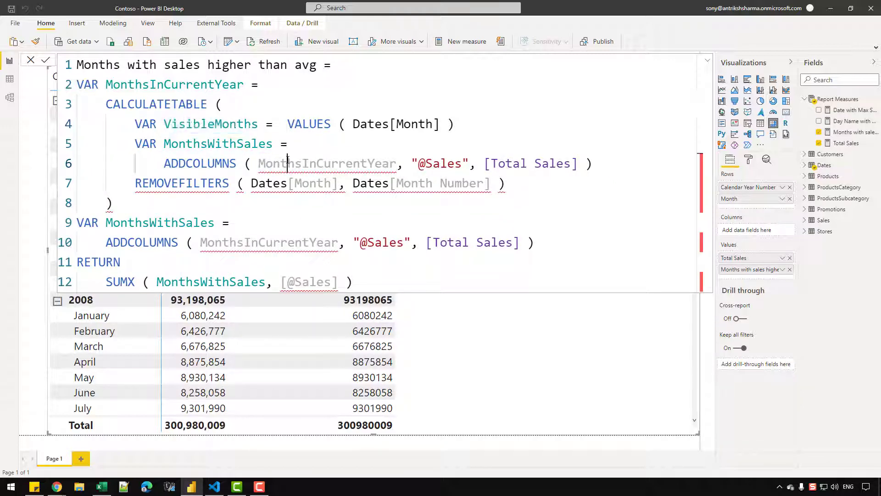
pyautogui.doubleClick(314, 163)
pyautogui.hotkey('ctrl', 'v')
pyautogui.press('Return')
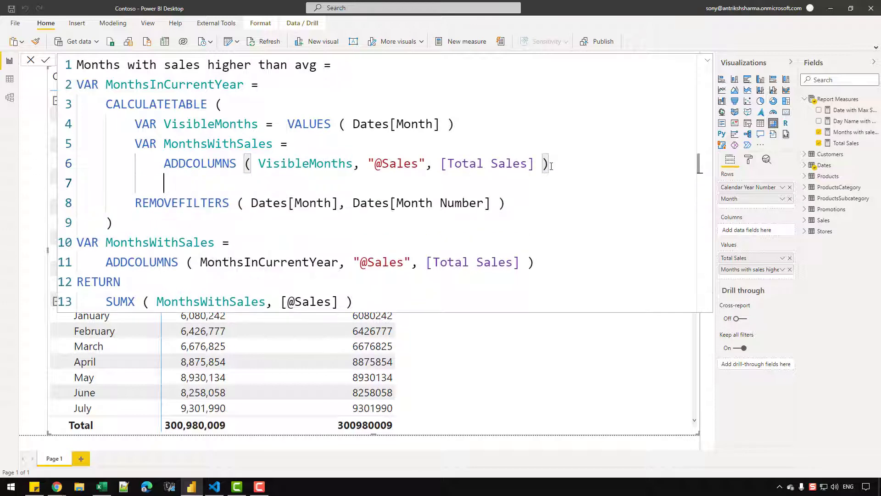
pyautogui.write('RETURN')
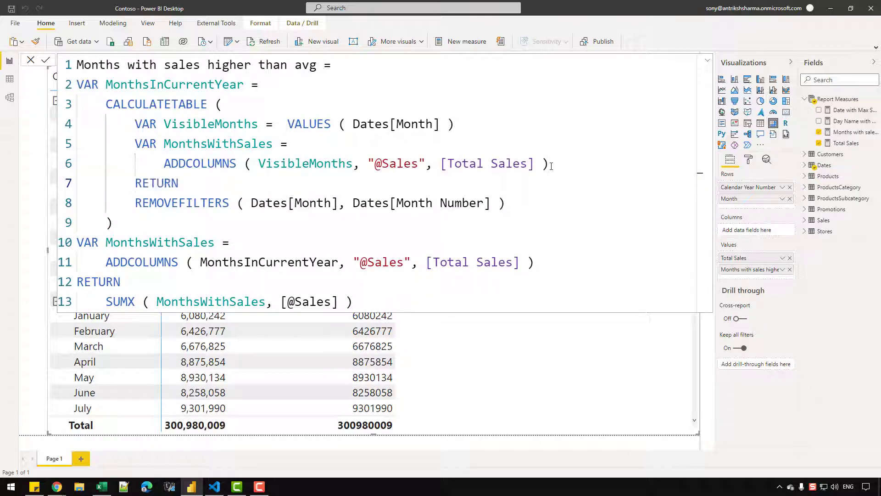
pyautogui.press('Return')
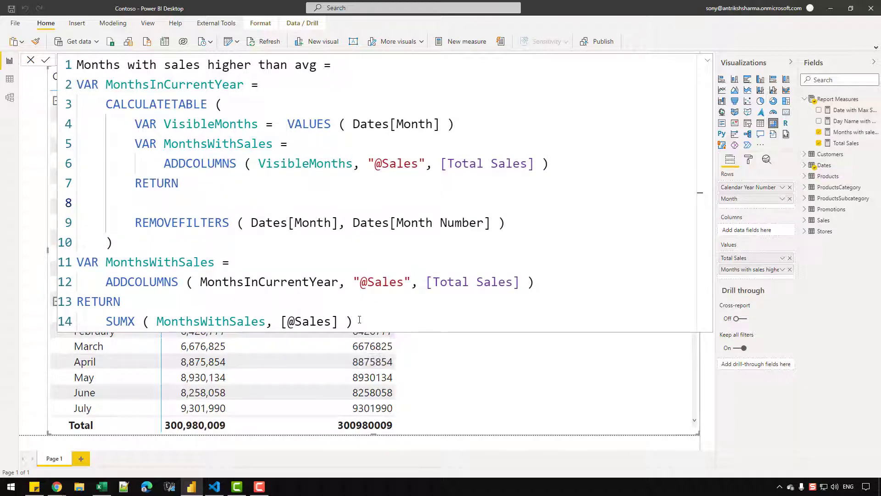
pyautogui.moveTo(360, 320); pyautogui.dragTo(108, 327)
pyautogui.hotkey('ctrl', 'c')
pyautogui.click(189, 202)
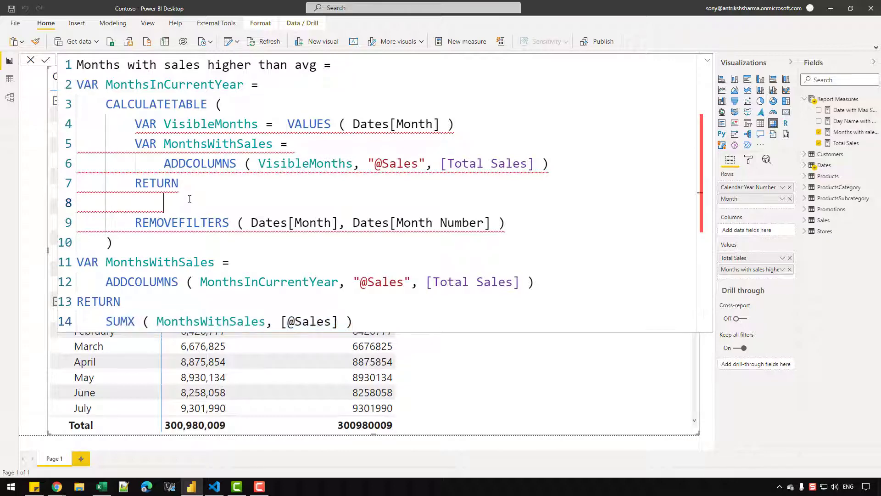
pyautogui.hotkey('ctrl', 'v')
pyautogui.write(',')
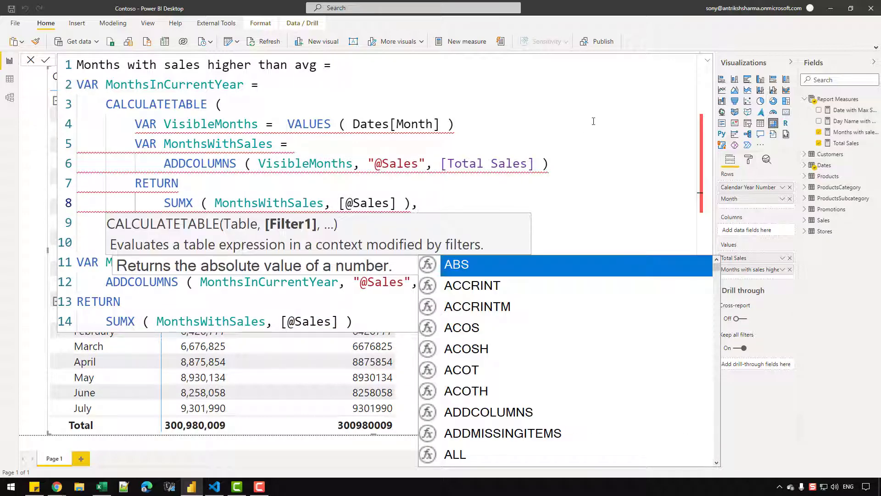
pyautogui.click(594, 120)
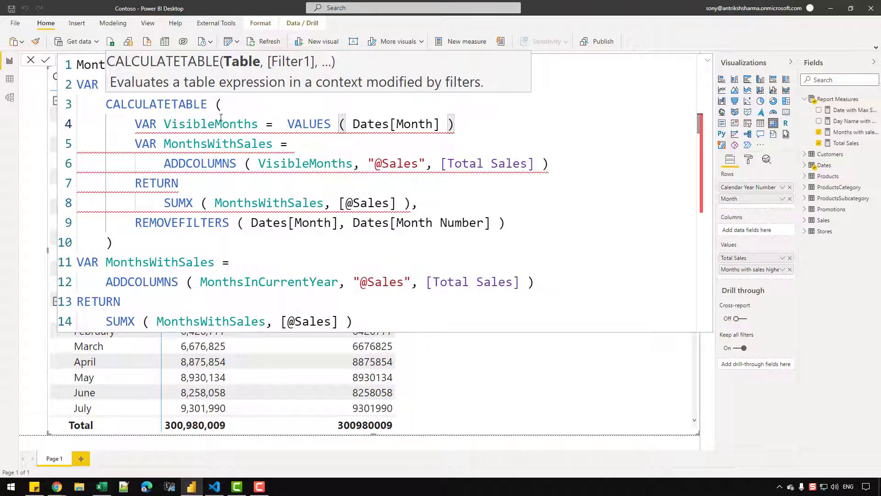
# Change CALCULATETABLE to CALCULATE and comment out the outer MonthsWithSales variable
pyautogui.moveTo(209, 103); pyautogui.dragTo(173, 103)
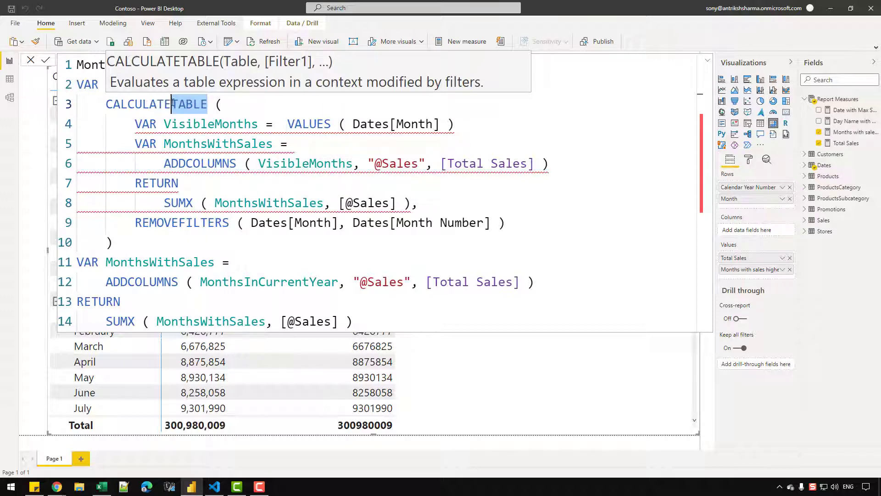
pyautogui.press('BackSpace')
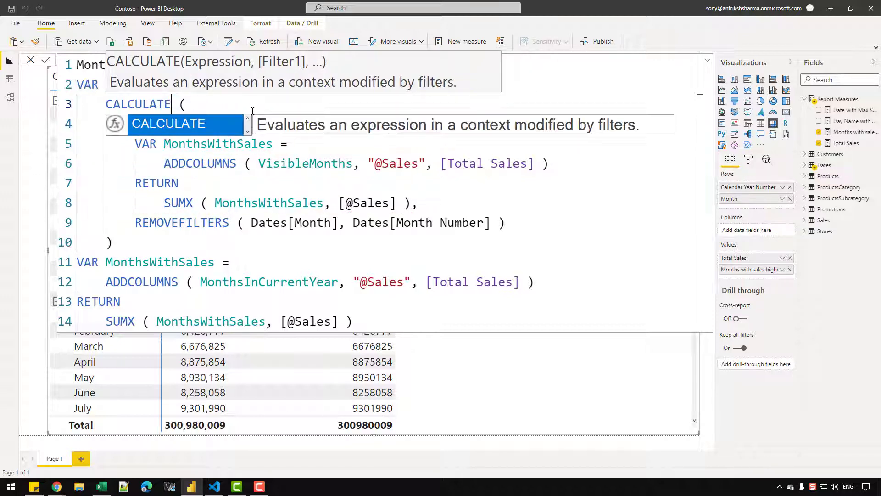
pyautogui.click(270, 191)
pyautogui.click(255, 263)
pyautogui.moveTo(106, 266); pyautogui.dragTo(135, 274)
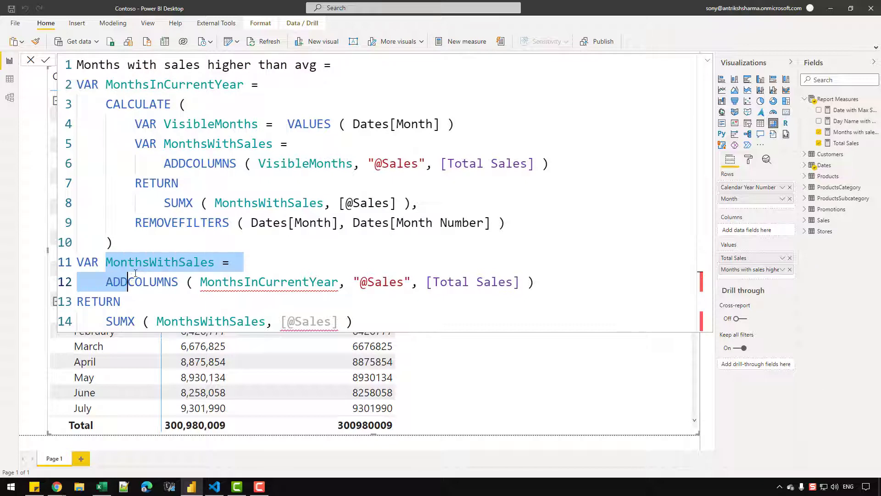
pyautogui.hotkey('ctrl', '/')
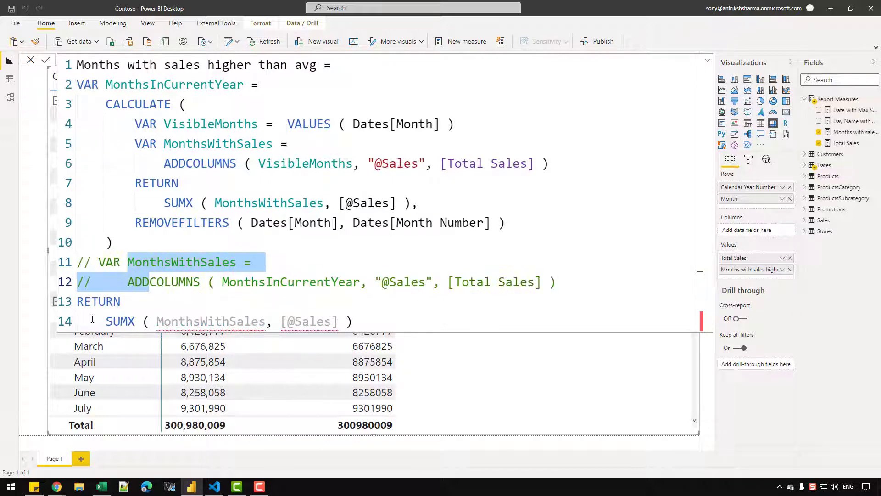
# Replace the outer SUMX expression after RETURN with MonthsInCurrentYear and commit the formula
pyautogui.moveTo(102, 321); pyautogui.dragTo(442, 330)
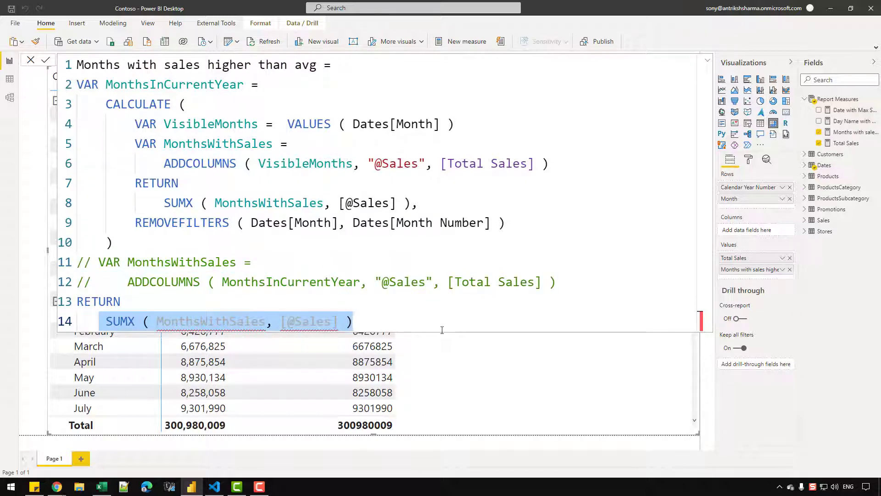
pyautogui.press('BackSpace')
pyautogui.write('MONTHSI')
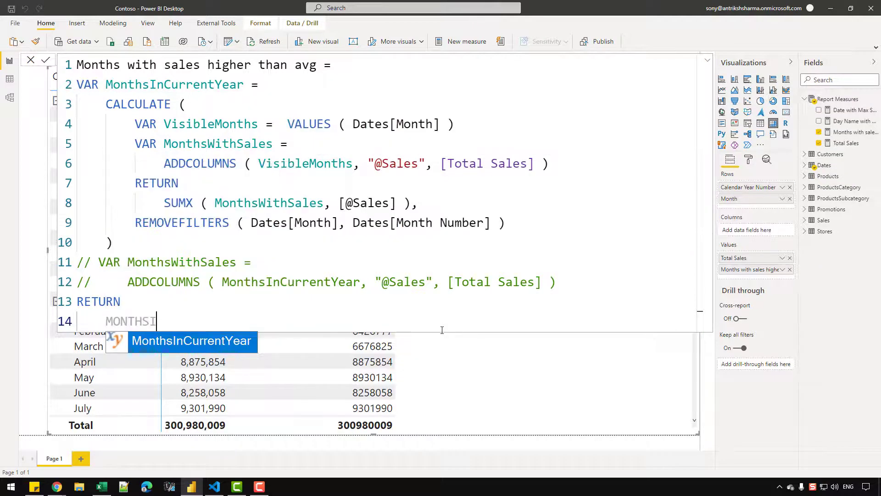
pyautogui.press('Tab')
pyautogui.press('Return')
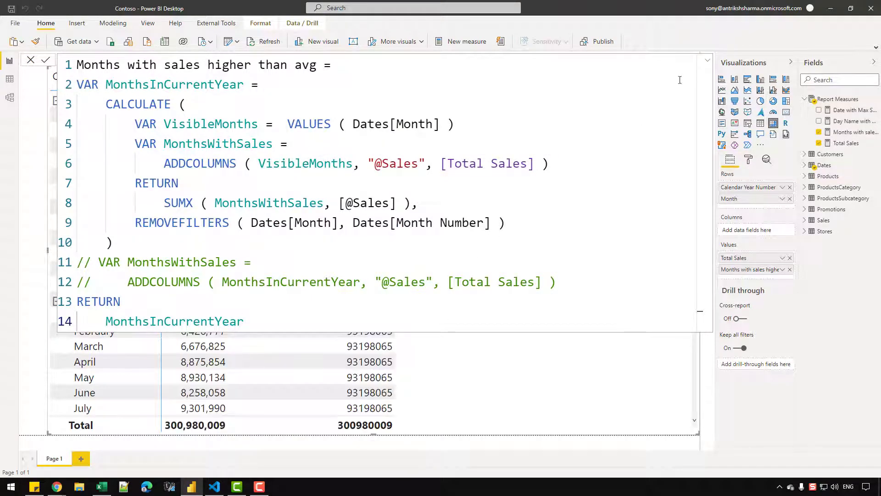
# Compare the measure's values with Total Sales for the months of 2007, 2008 and 2009 in the matrix
pyautogui.click(709, 61)
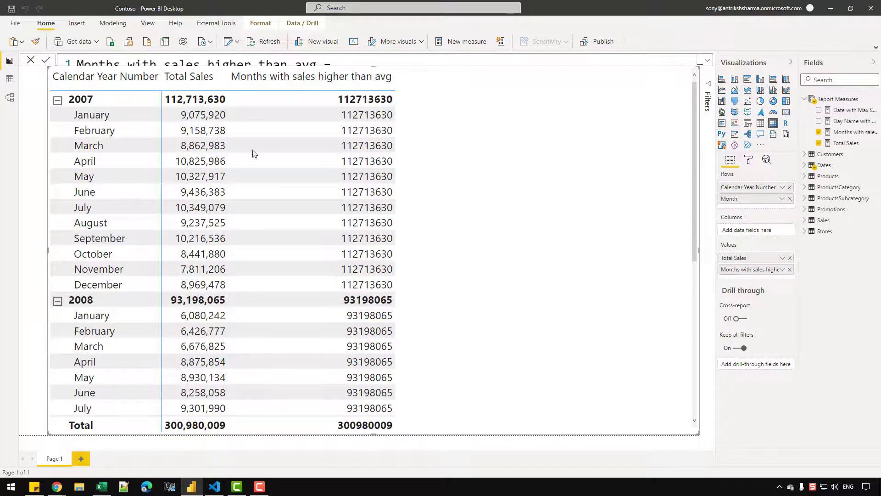
pyautogui.scroll(-3, 369, 138)
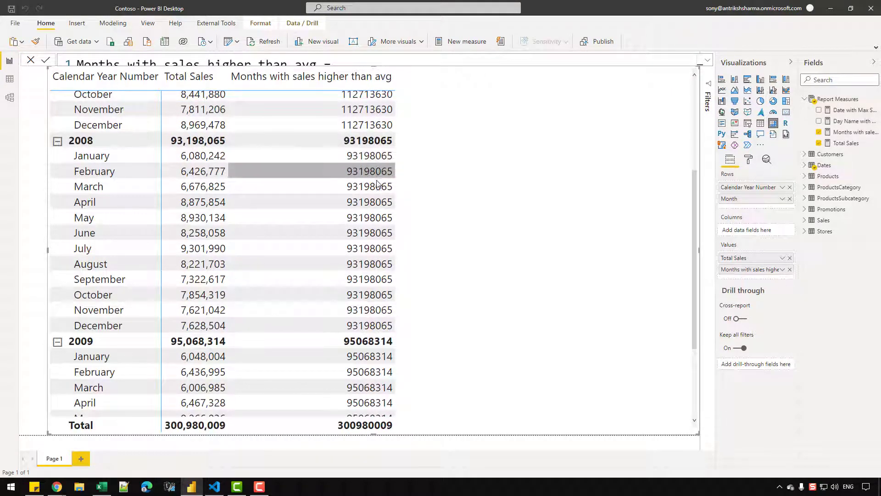
pyautogui.scroll(-3, 369, 172)
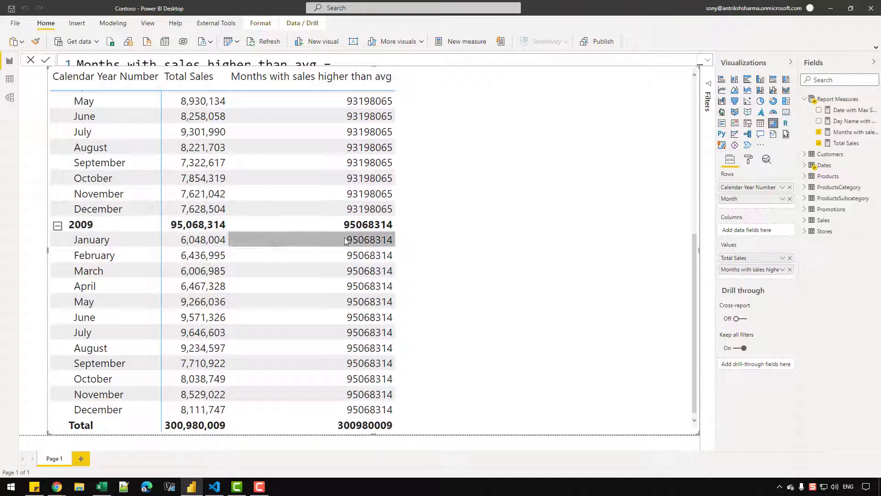
pyautogui.scroll(6, 360, 268)
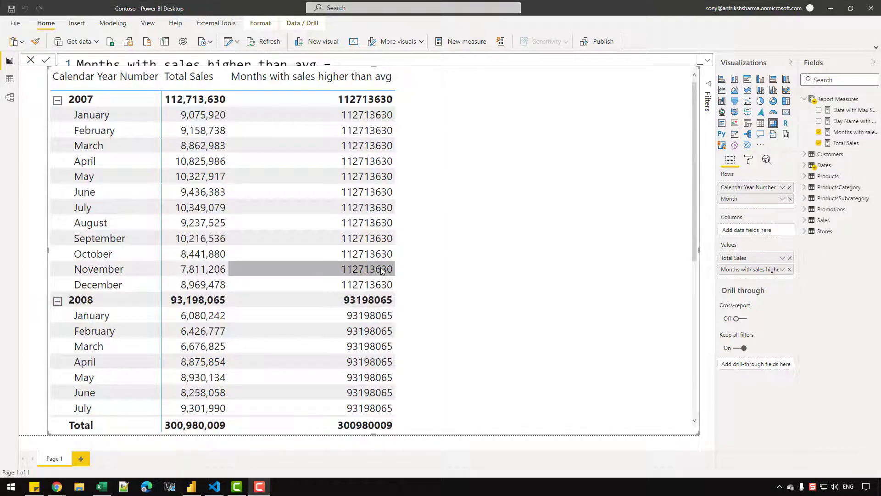
pyautogui.click(707, 61)
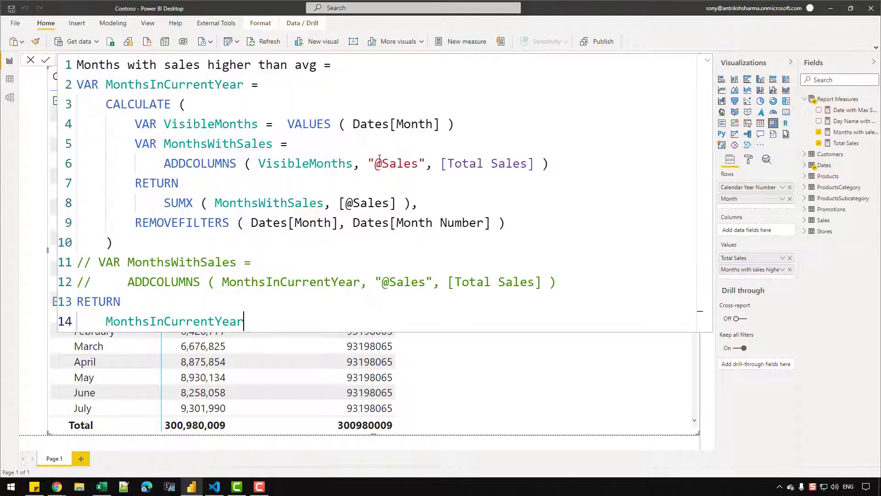
pyautogui.click(567, 168)
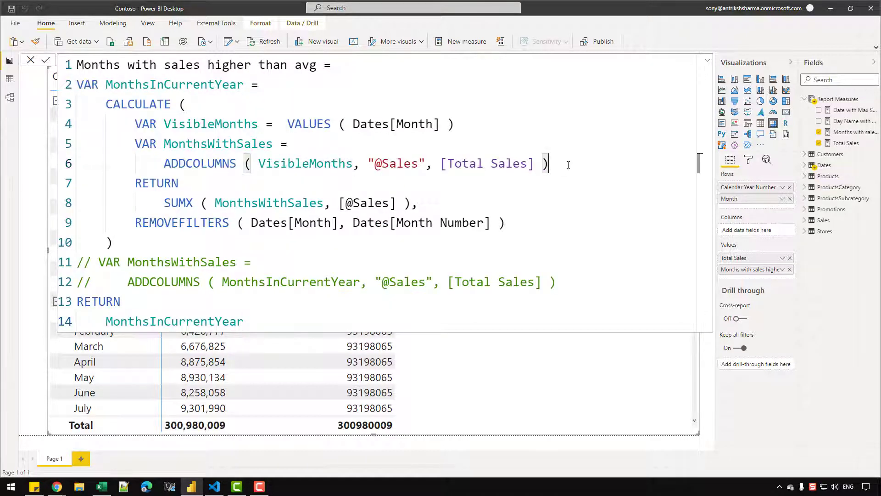
pyautogui.press('Return')
pyautogui.write('VA')
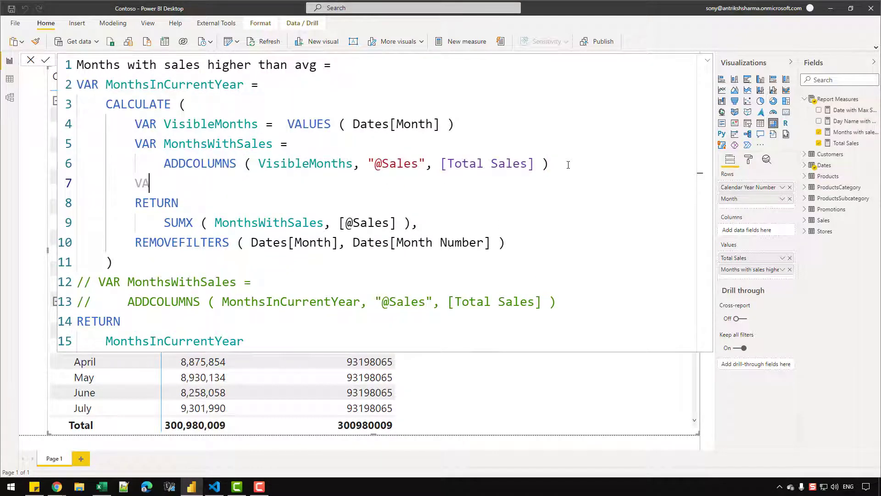
pyautogui.write('R AvgCur')
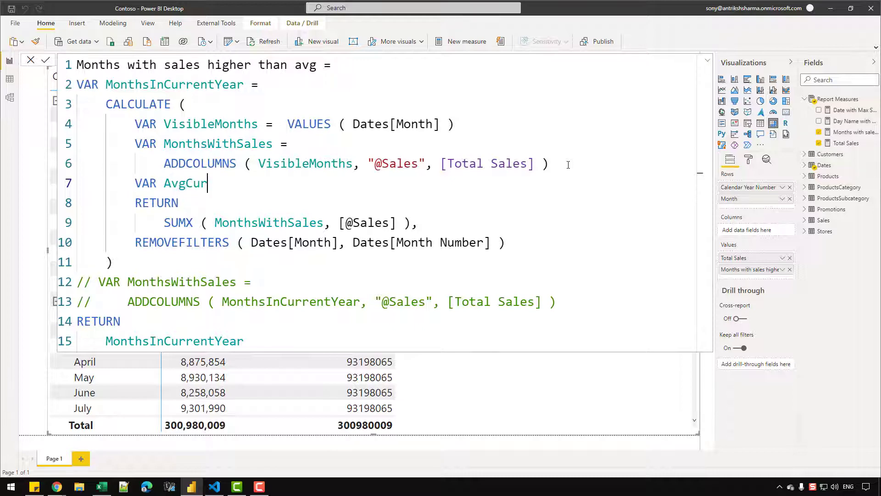
pyautogui.write('rentYear =')
pyautogui.hotkey('shift', 'Return')
pyautogui.press('Tab')
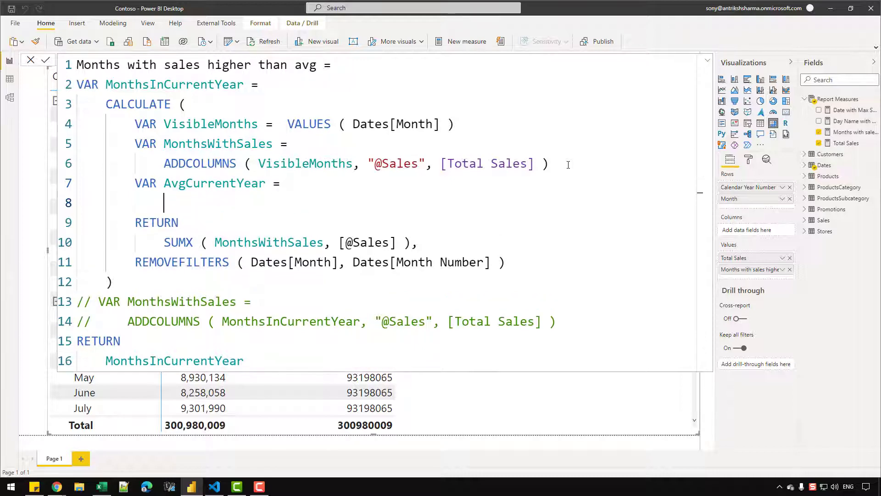
pyautogui.write('AVERAGEX ( MONTH')
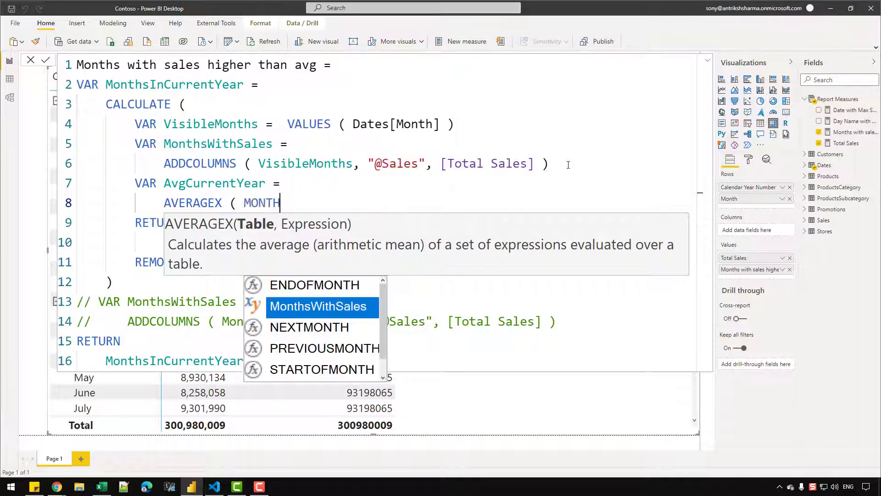
pyautogui.press('Tab')
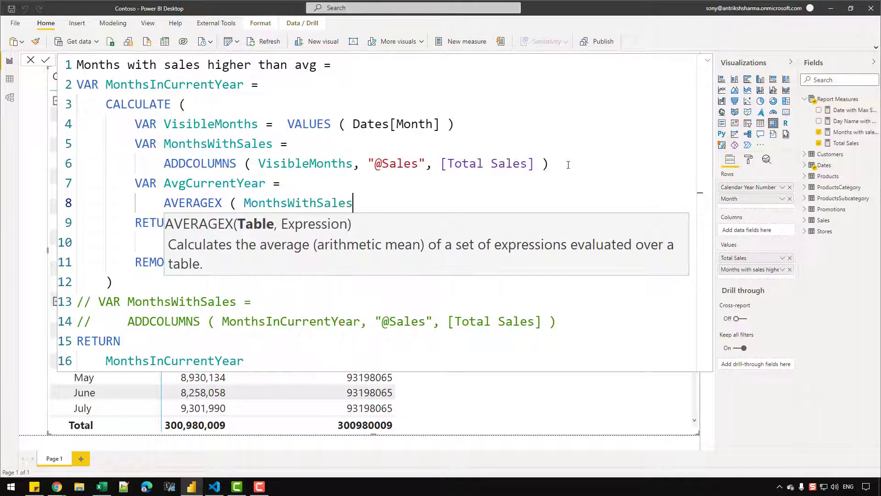
pyautogui.write(', [@')
pyautogui.press('Tab')
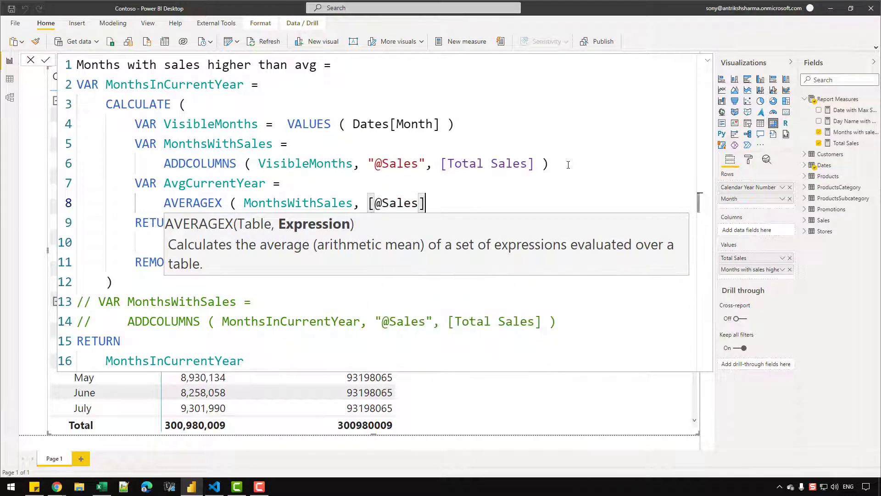
pyautogui.write(')')
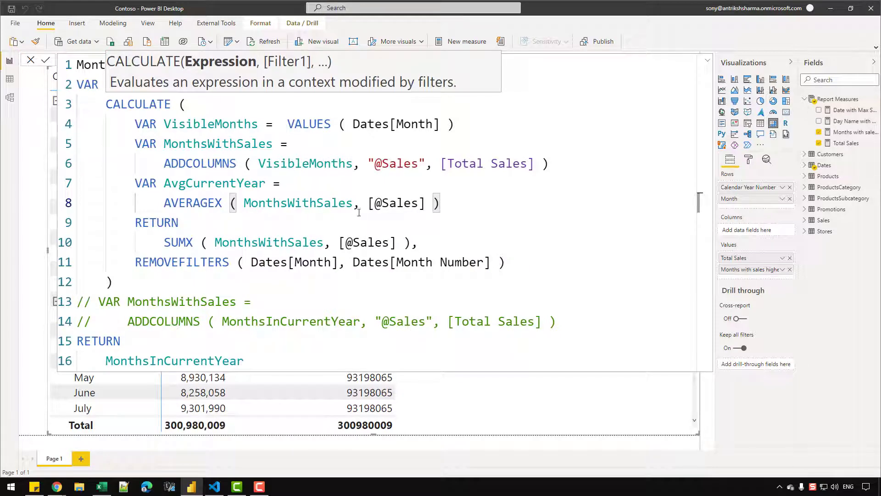
# Replace the inner SUMX expression after RETURN with AvgCurrentYear, commit the formula and review the yearly averages in the matrix
pyautogui.doubleClick(189, 183)
pyautogui.hotkey('ctrl', 'c')
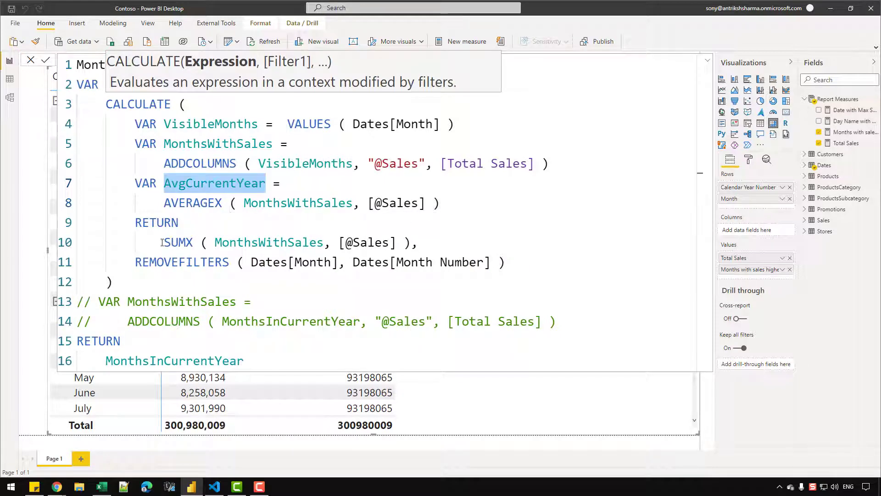
pyautogui.moveTo(162, 242); pyautogui.dragTo(408, 243)
pyautogui.hotkey('ctrl', 'v')
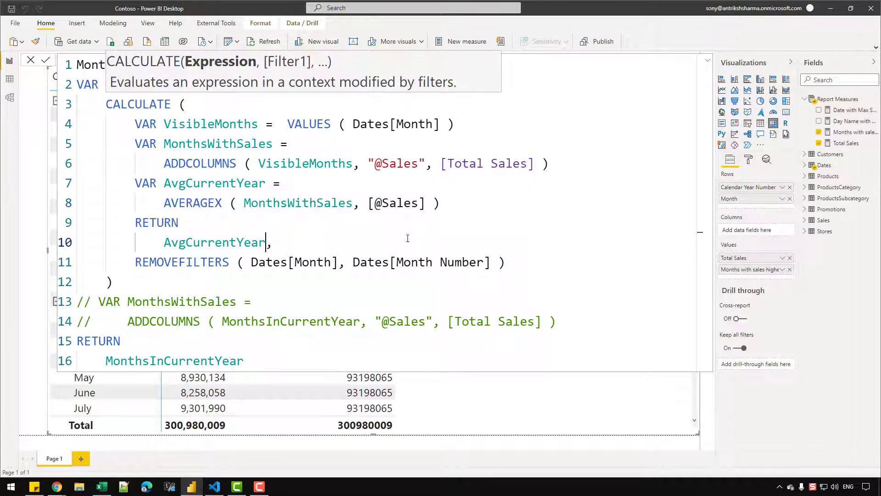
pyautogui.click(467, 197)
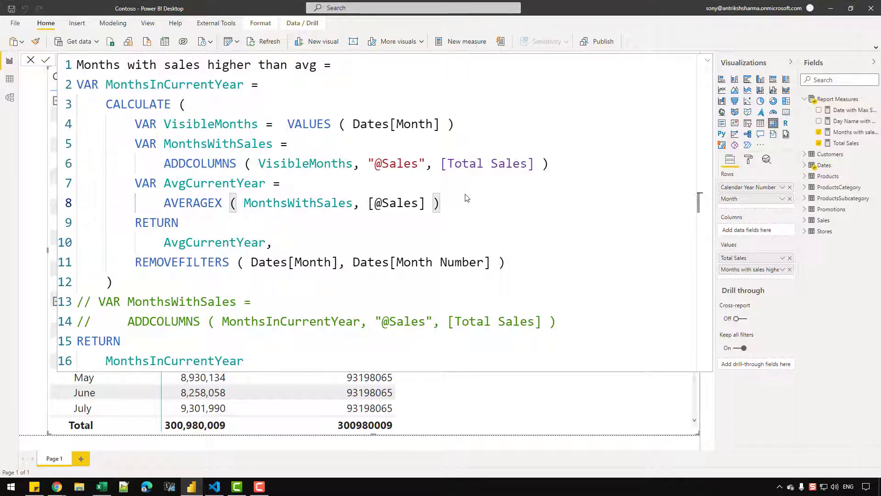
pyautogui.press('Return')
pyautogui.click(708, 60)
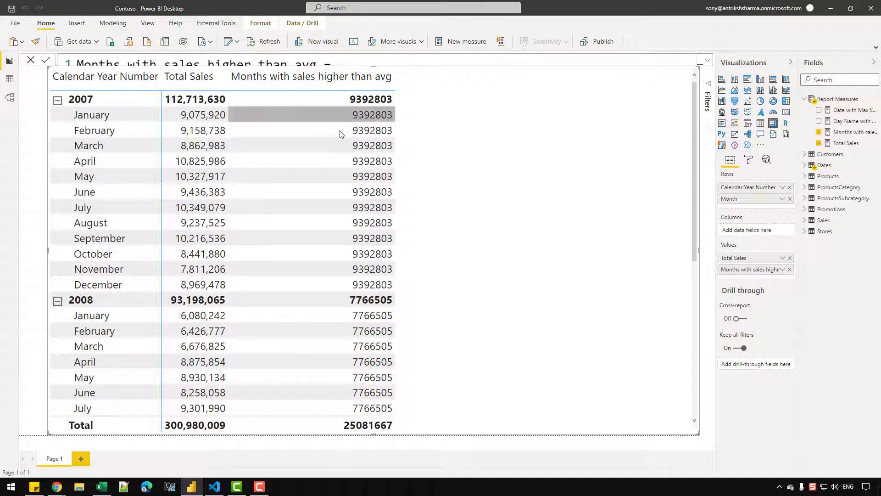
pyautogui.scroll(-5, 340, 134)
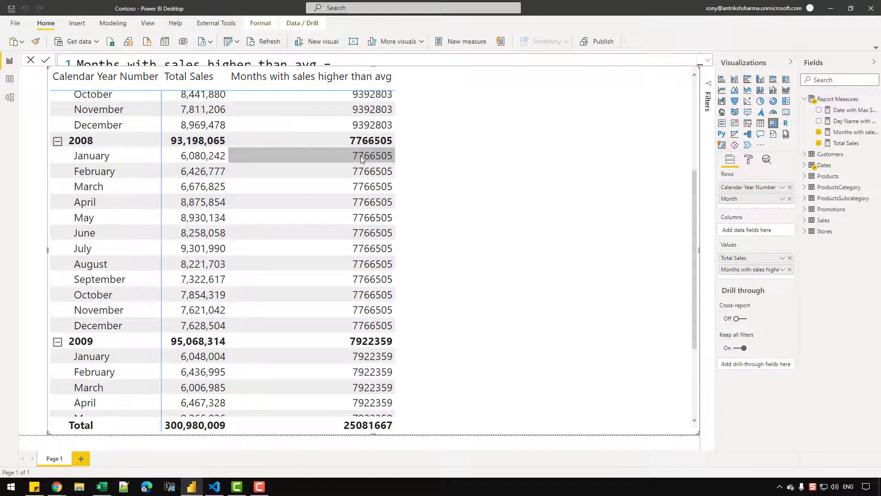
pyautogui.scroll(5, 429, 198)
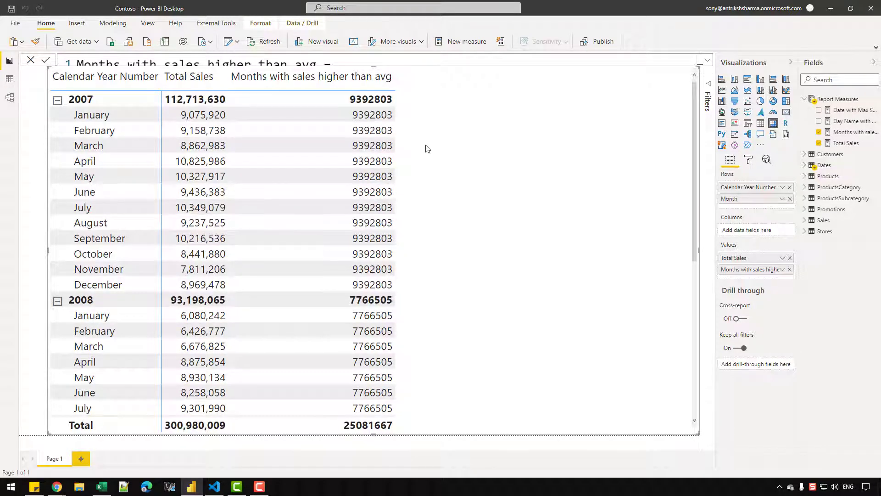
# Add a MonthsAboveAvg variable below AvgCurrentYear and begin its definition with a FILTER function
pyautogui.click(706, 61)
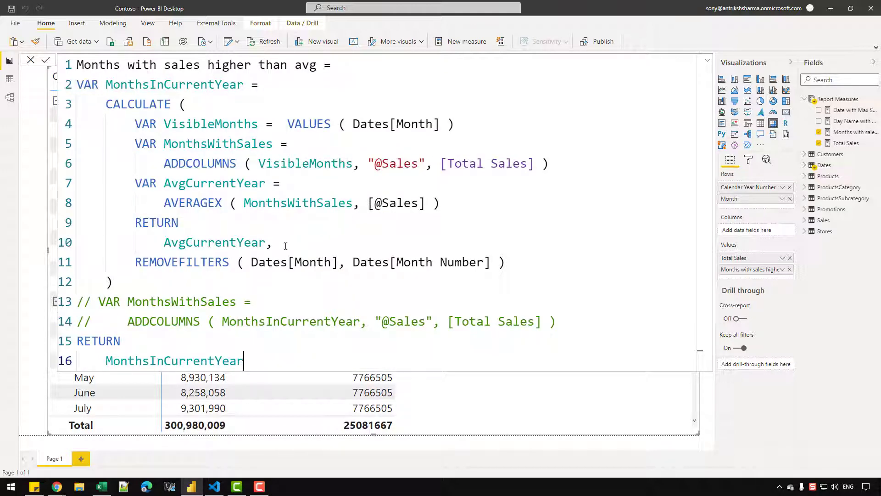
pyautogui.click(448, 204)
pyautogui.press('Return')
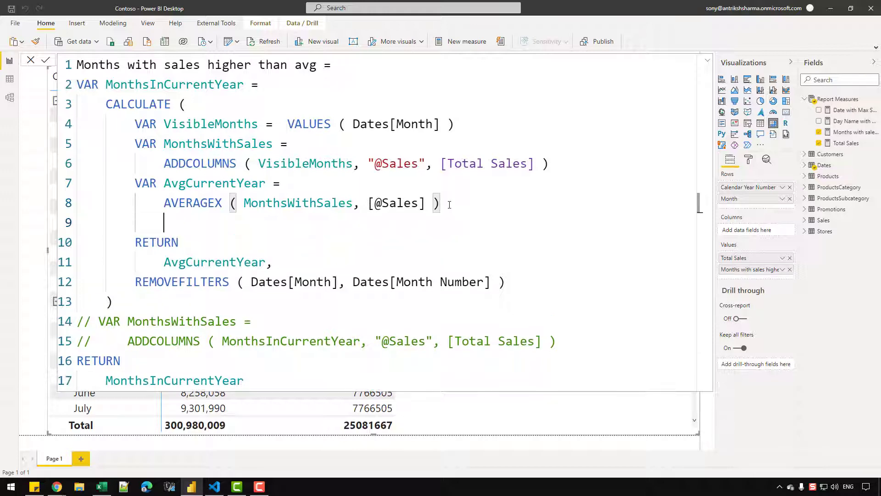
pyautogui.press('BackSpace')
pyautogui.write('V')
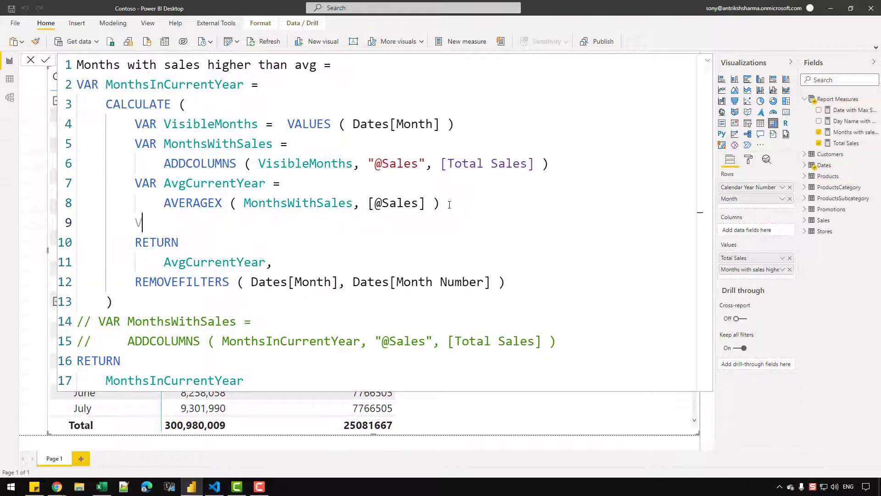
pyautogui.write('AR MonthsAvob')
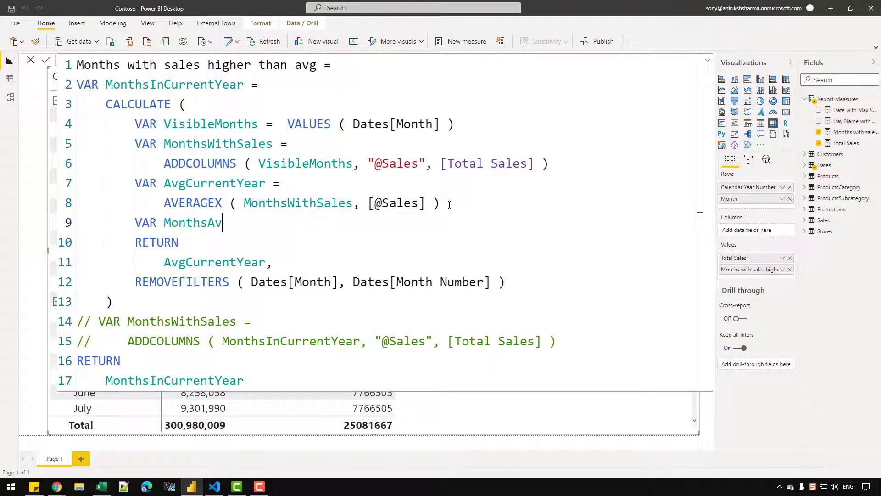
pyautogui.press('BackSpace')
pyautogui.press('BackSpace')
pyautogui.press('BackSpace')
pyautogui.write('boveAvg =')
pyautogui.press('Return')
pyautogui.write('FILTER (')
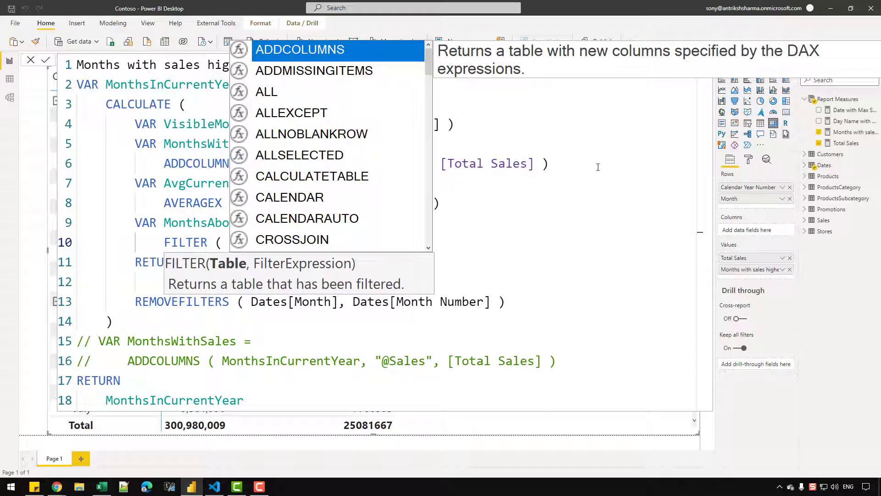
pyautogui.click(617, 144)
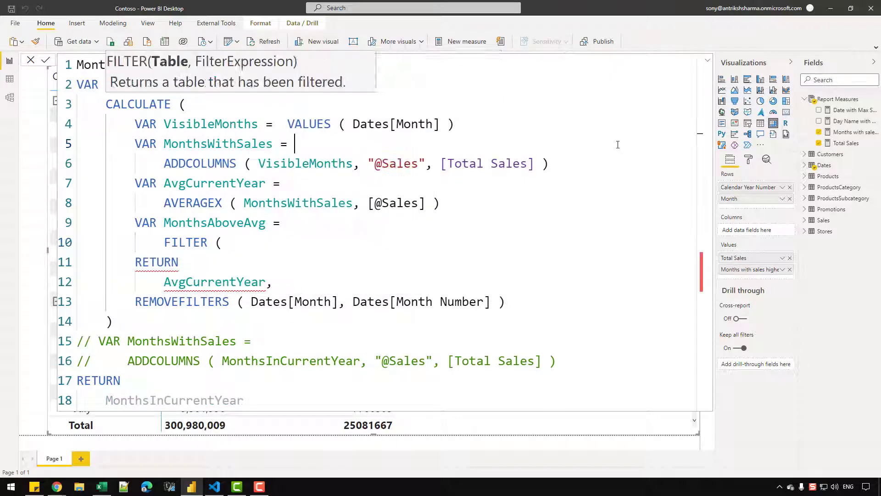
pyautogui.doubleClick(226, 144)
pyautogui.hotkey('ctrl', 'c')
pyautogui.click(252, 244)
pyautogui.hotkey('ctrl', 'v')
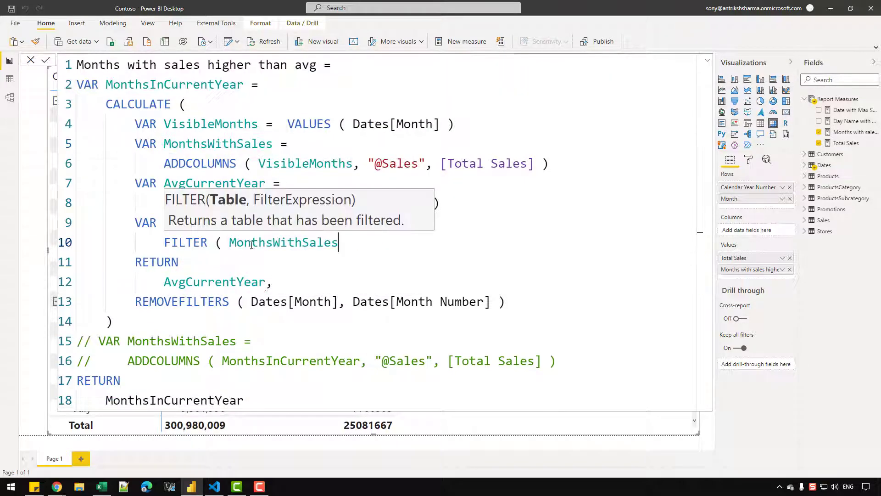
pyautogui.write(', [@')
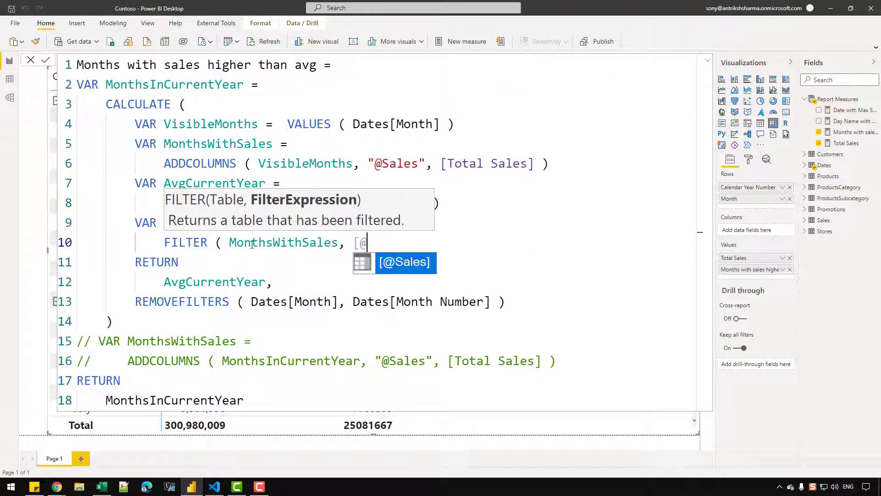
pyautogui.press('Tab')
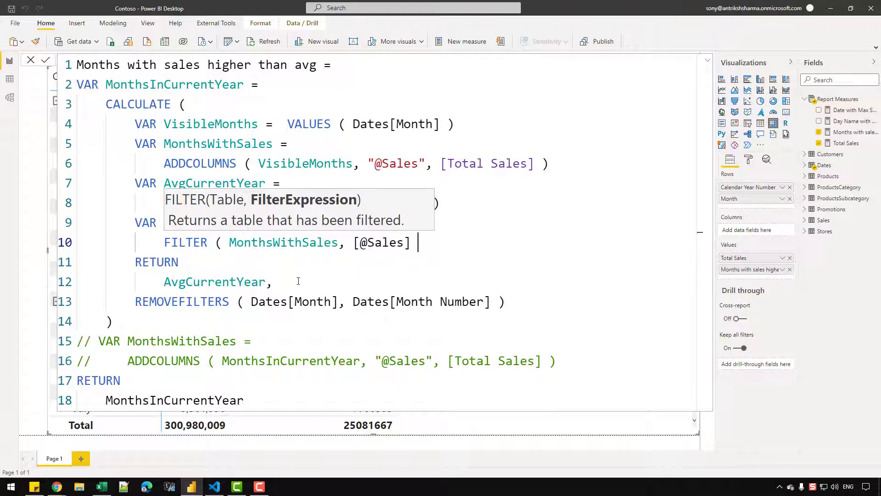
pyautogui.write('>=')
pyautogui.doubleClick(212, 182)
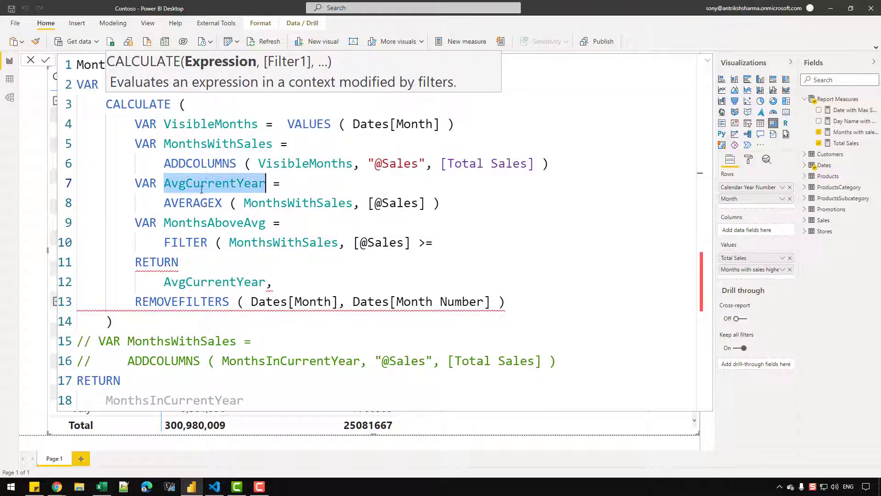
pyautogui.click(452, 238)
pyautogui.hotkey('ctrl', 'v')
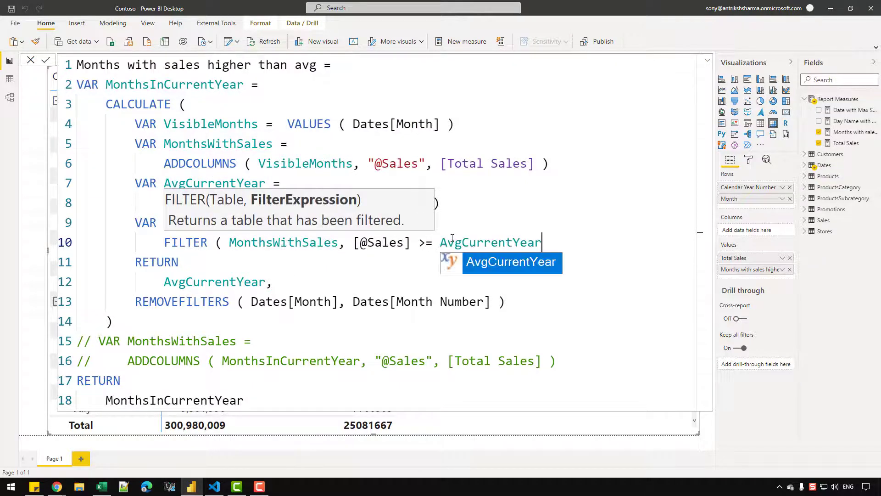
pyautogui.write(')')
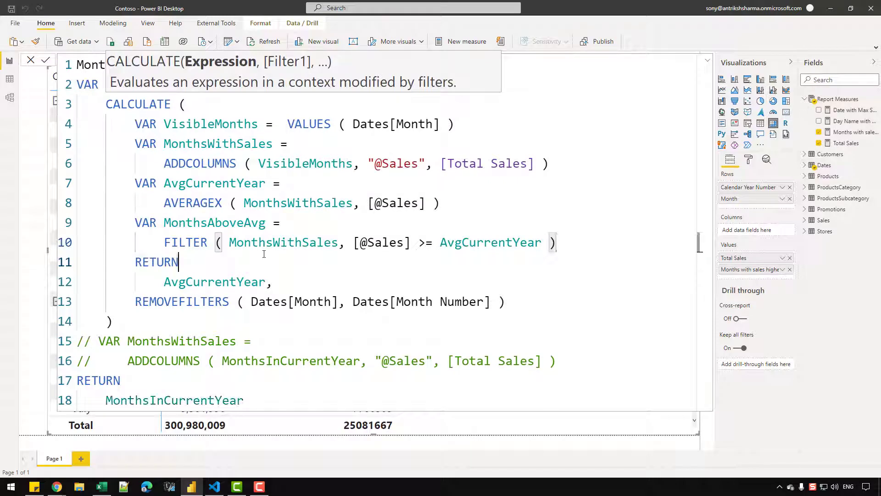
# Replace the inner AvgCurrentYear result with COUNTROWS ( MonthsAboveAvg ) and commit the formula
pyautogui.doubleClick(216, 280)
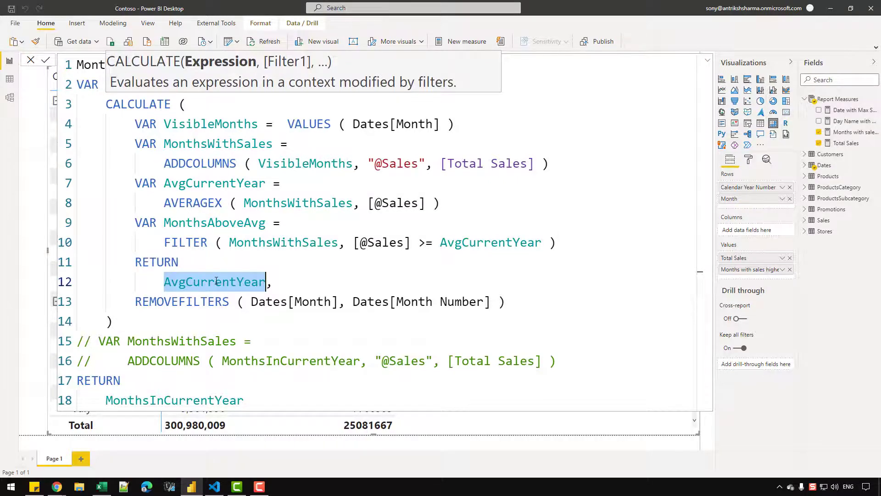
pyautogui.write('COUNTROW,')
pyautogui.press('Tab')
pyautogui.write('( MONT')
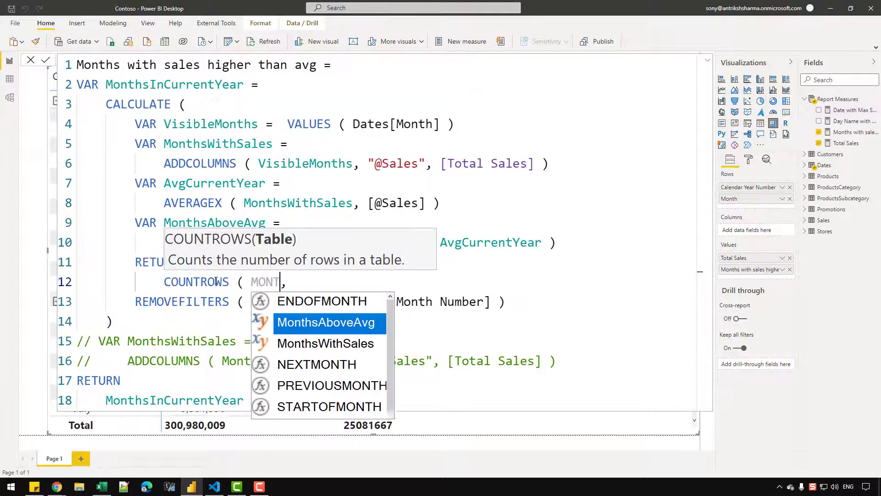
pyautogui.press('Tab')
pyautogui.write(')')
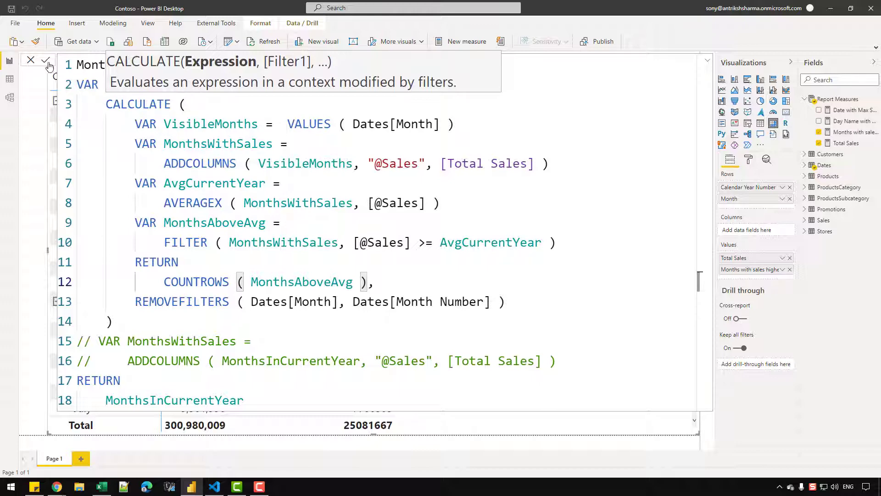
pyautogui.click(198, 71)
pyautogui.click(707, 61)
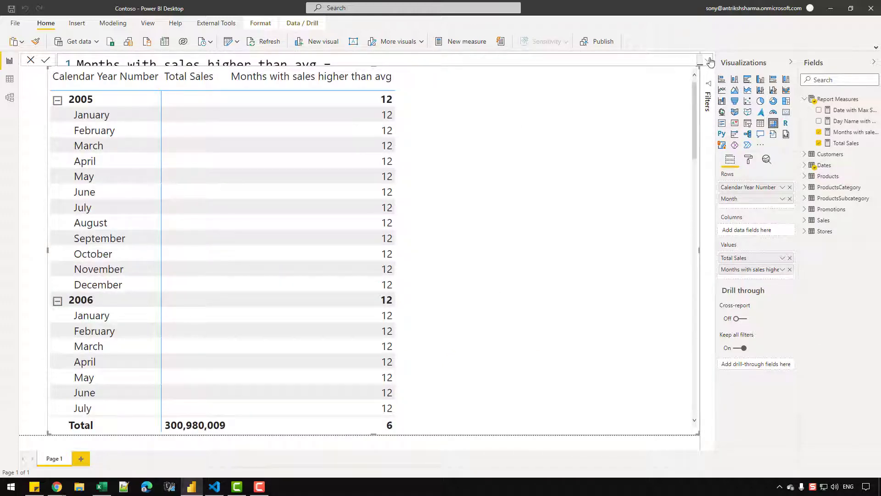
# Examine the month counts in the matrix, comparing years without sales (2005, 2006) with 2007 and 2008
pyautogui.scroll(-3, 561, 161)
pyautogui.scroll(-5, 561, 162)
pyautogui.scroll(8, 541, 162)
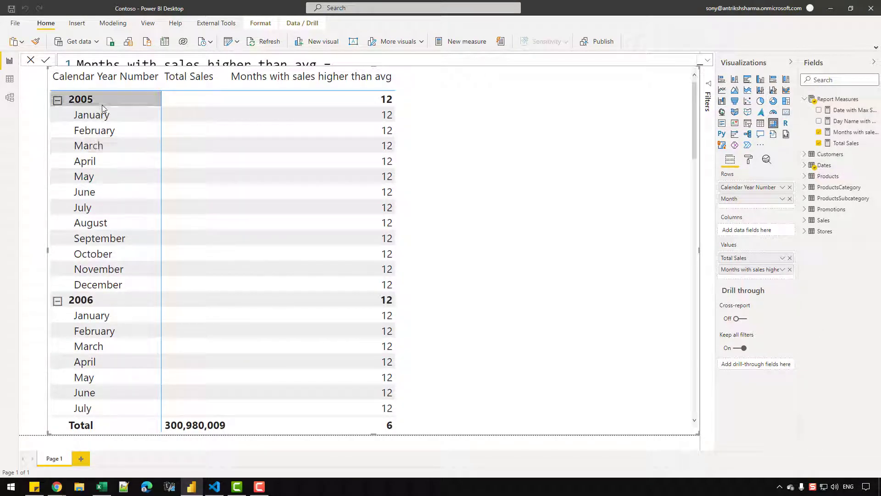
pyautogui.scroll(-2, 228, 216)
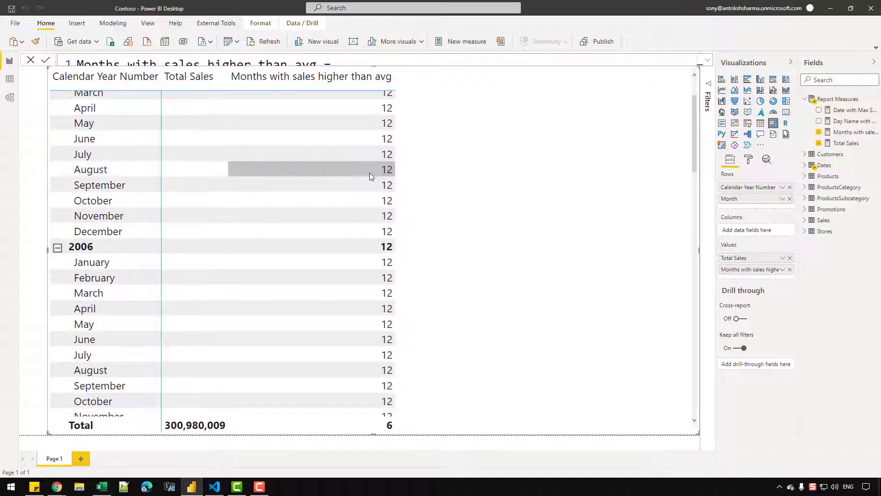
pyautogui.scroll(-10, 370, 172)
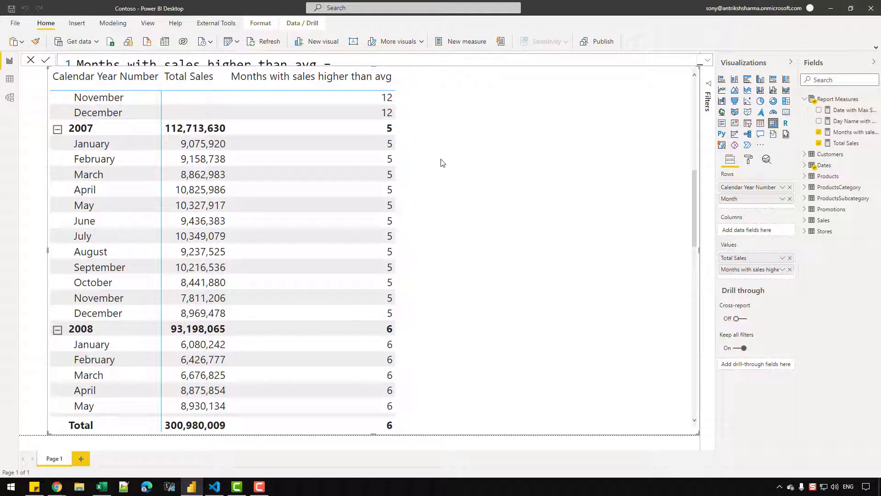
pyautogui.scroll(-1, 442, 163)
pyautogui.scroll(1, 403, 163)
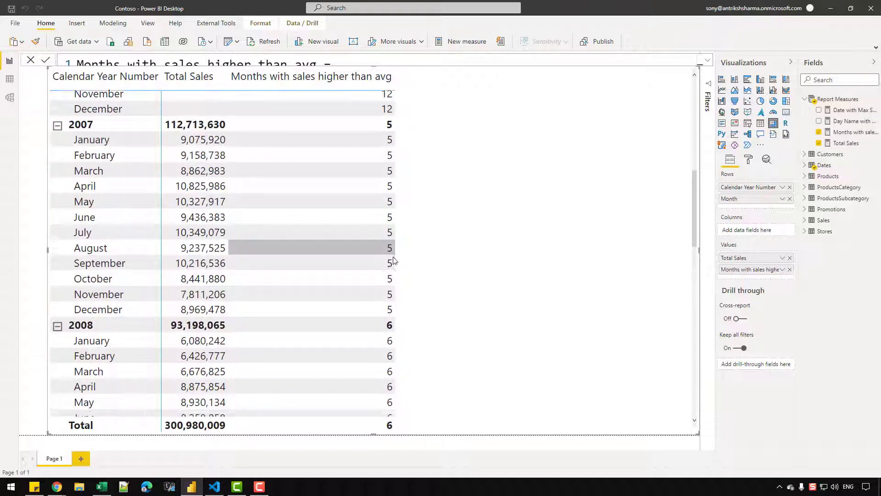
# Reopen the full measure formula and add a MonthsInFilterContext variable above MonthsInCurrentYear
pyautogui.scroll(-2, 384, 250)
pyautogui.scroll(-4, 382, 246)
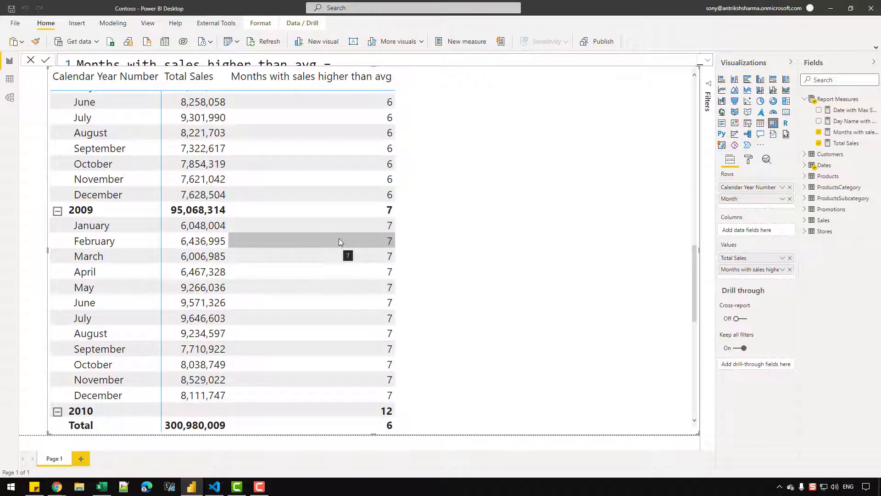
pyautogui.click(707, 60)
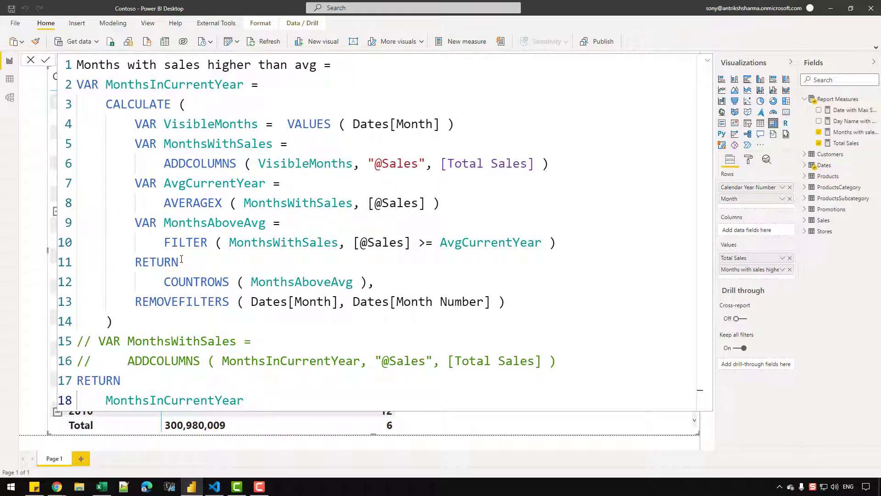
pyautogui.click(559, 245)
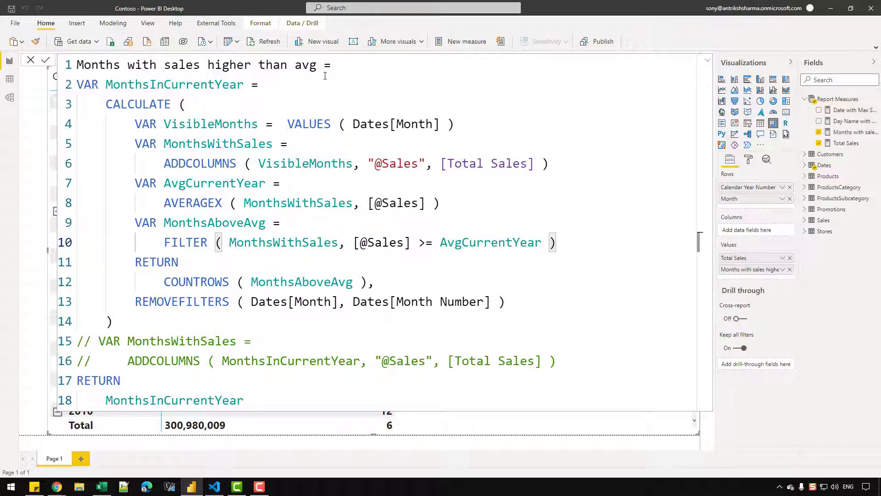
pyautogui.click(345, 65)
pyautogui.press('Return')
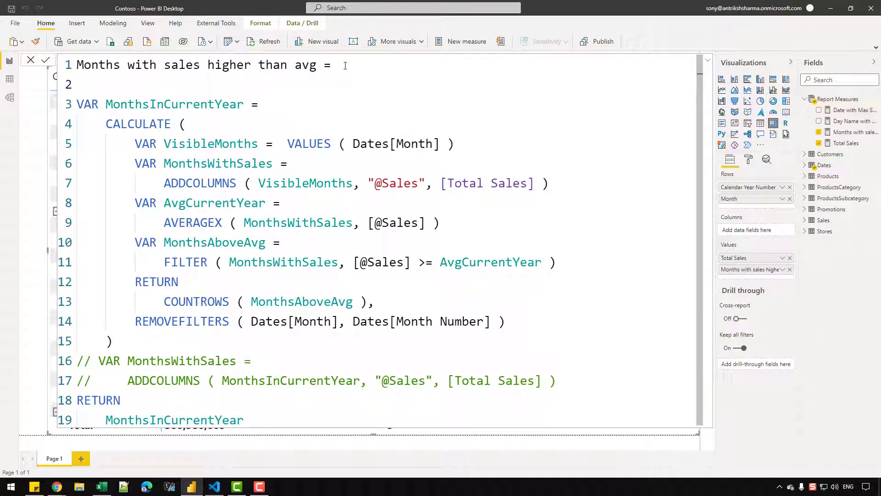
pyautogui.write('VAR MonthsInFilterc')
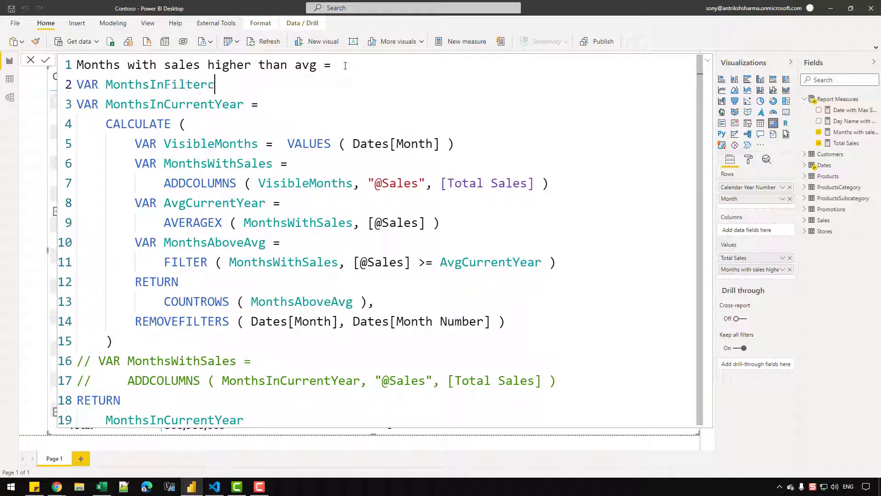
pyautogui.write('onte')
pyautogui.press('BackSpace')
pyautogui.press('BackSpace')
pyautogui.press('BackSpace')
pyautogui.press('BackSpace')
pyautogui.press('BackSpace')
pyautogui.write('Contex t = VALUE ( DAETS   [')
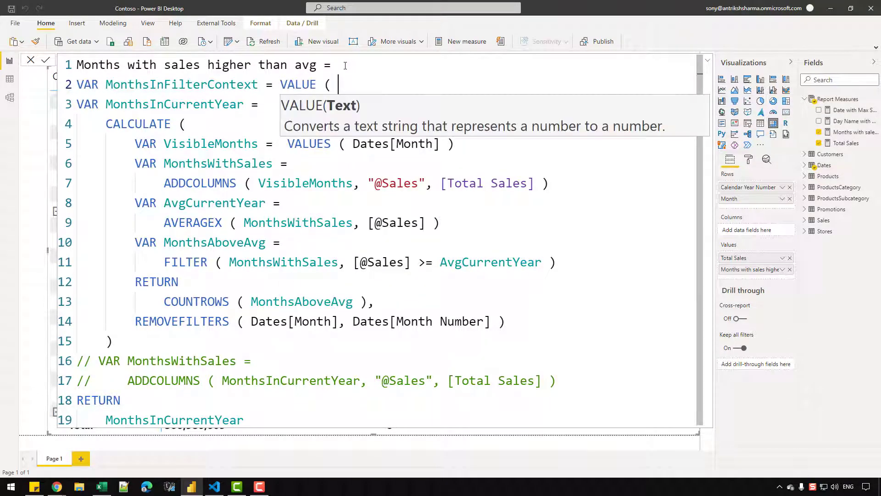
pyautogui.press('BackSpace')
pyautogui.press('BackSpace')
pyautogui.press('BackSpace')
pyautogui.press('BackSpace')
pyautogui.press('BackSpace')
pyautogui.press('BackSpace')
pyautogui.press('BackSpace')
pyautogui.write('TES')
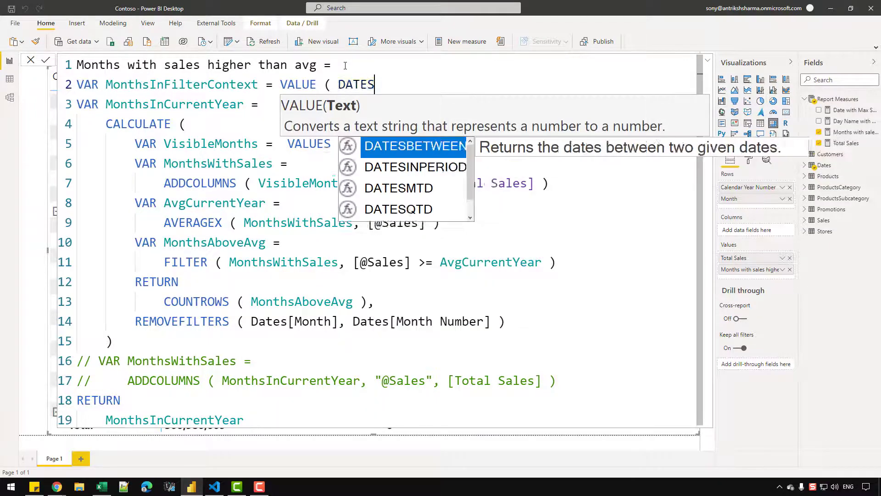
pyautogui.press('Tab')
pyautogui.press('BackSpace')
pyautogui.press('BackSpace')
pyautogui.press('BackSpace')
pyautogui.press('BackSpace')
pyautogui.press('BackSpace')
pyautogui.press('BackSpace')
pyautogui.press('BackSpace')
pyautogui.press('BackSpace')
pyautogui.press('BackSpace')
pyautogui.press('BackSpace')
pyautogui.press('BackSpace')
pyautogui.press('BackSpace')
pyautogui.press('BackSpace')
pyautogui.write('DATE')
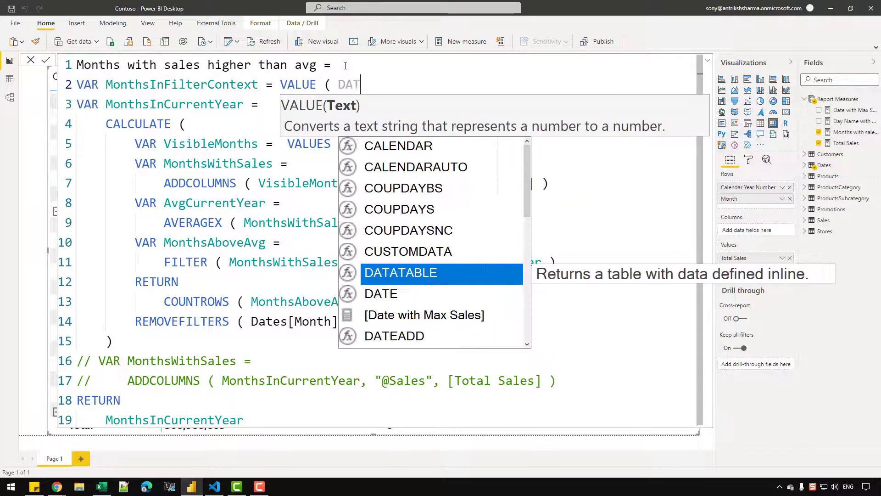
pyautogui.press('BackSpace')
pyautogui.press('BackSpace')
pyautogui.press('BackSpace')
pyautogui.press('BackSpace')
pyautogui.press('BackSpace')
pyautogui.press('BackSpace')
pyautogui.press('BackSpace')
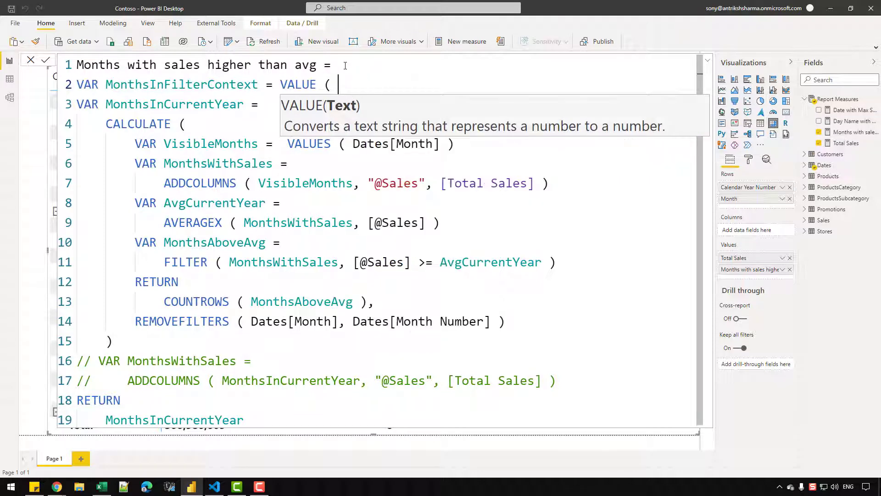
pyautogui.write('D')
pyautogui.press('BackSpace')
pyautogui.press('BackSpace')
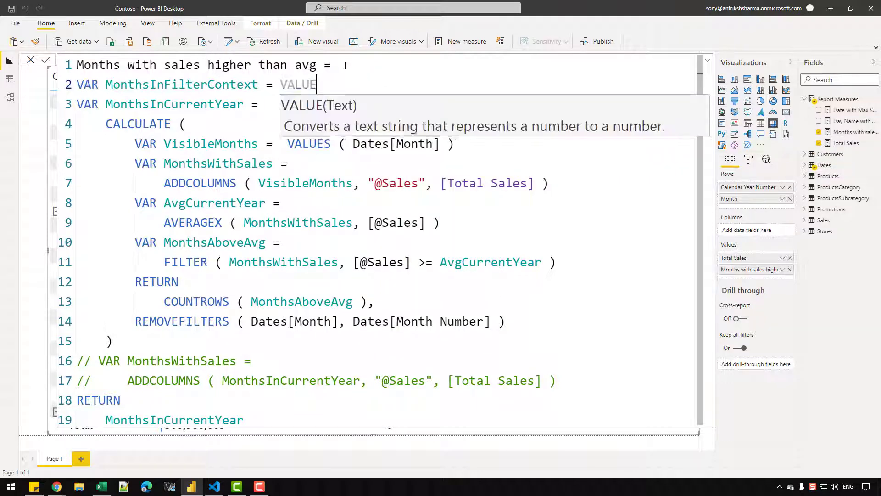
# Define MonthsInFilterContext as VALUES ( Dates[Month] )
pyautogui.write('S ( DATE')
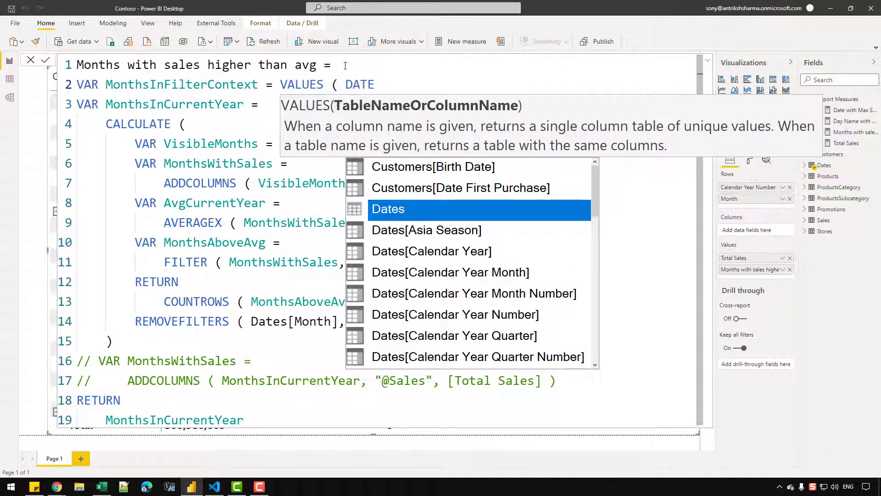
pyautogui.press('Tab')
pyautogui.write('[MON')
pyautogui.press('Tab')
pyautogui.write(')')
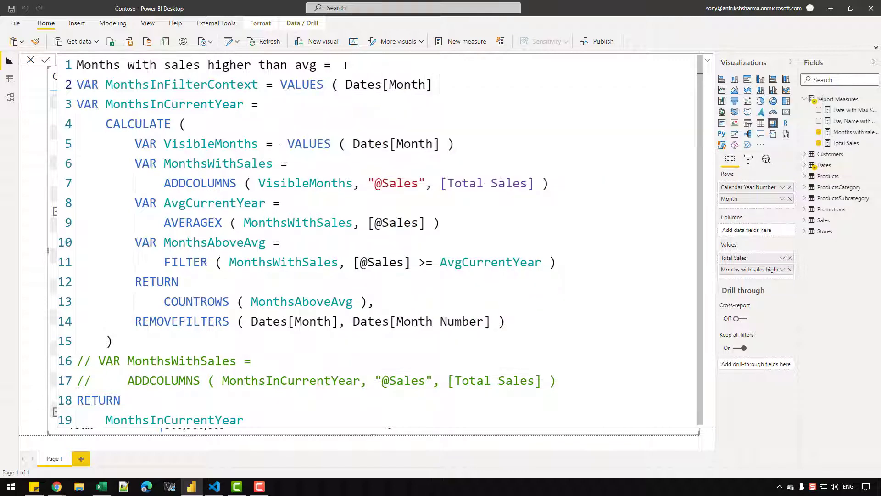
# Add an IsMonthInFilterContext variable below MonthsAboveAvg and begin its definition with a FILTER function
pyautogui.click(572, 257)
pyautogui.press('Return')
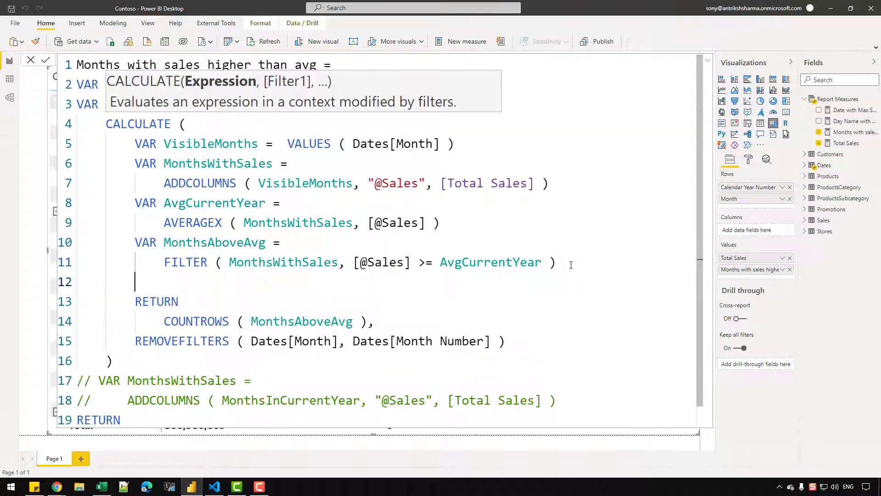
pyautogui.write('VAR ')
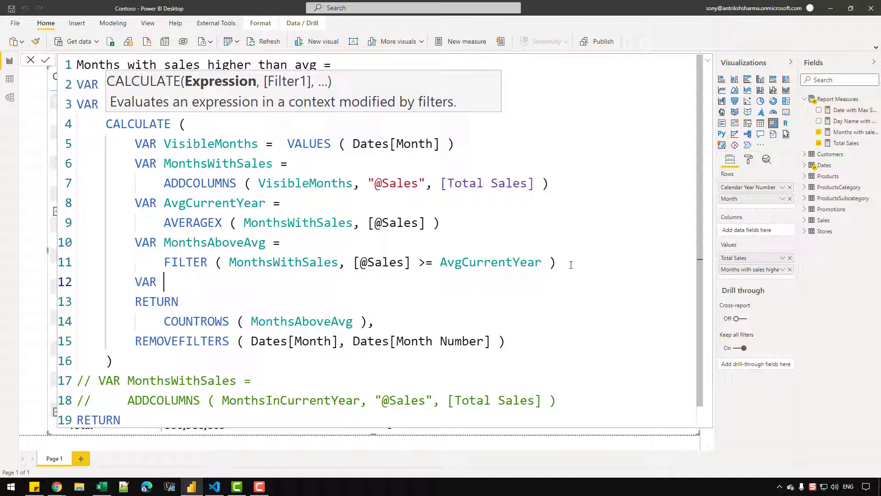
pyautogui.write('IsMonthInF')
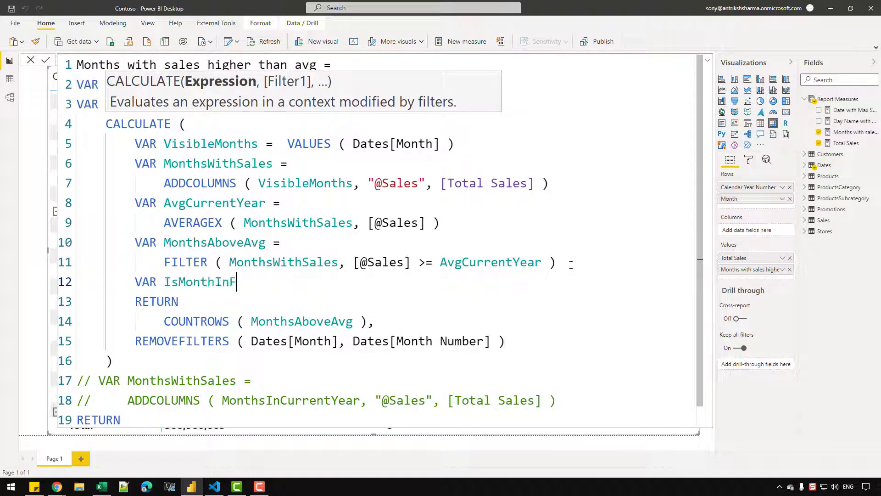
pyautogui.write('ilterContext =')
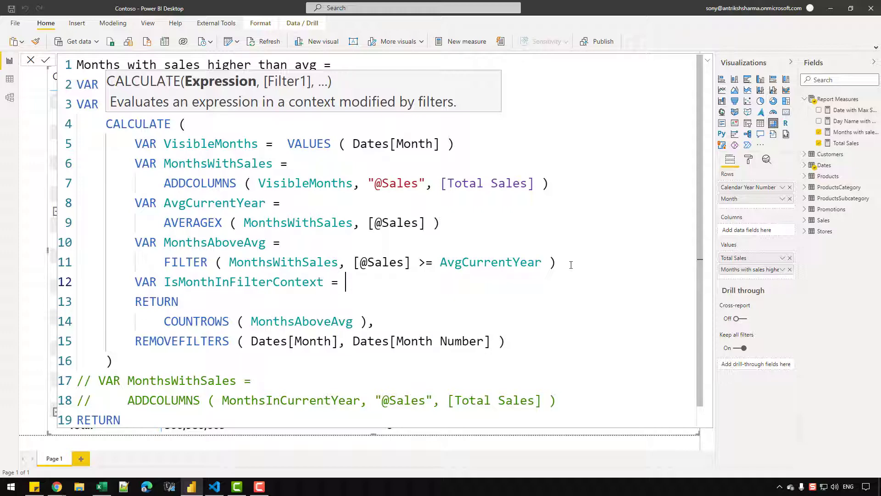
pyautogui.hotkey('shift', 'Return')
pyautogui.write('FILTER (')
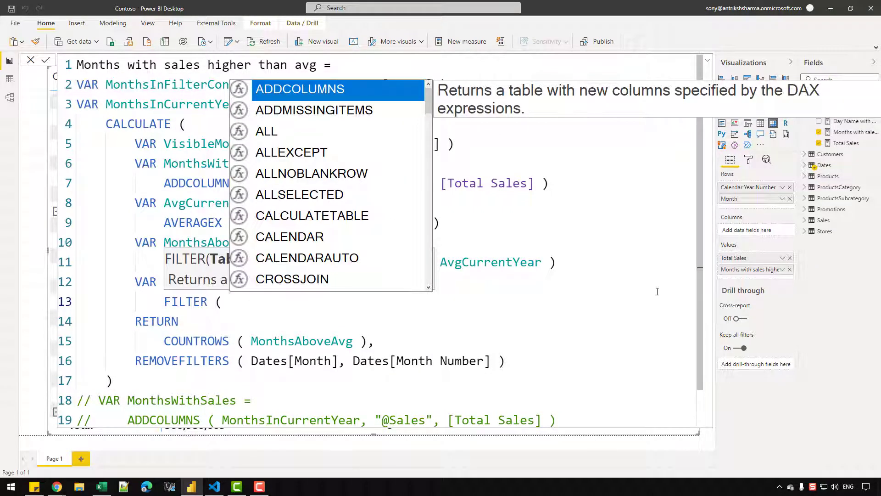
# Use MonthsAboveAvg as the table argument of the FILTER in IsMonthInFilterContext
pyautogui.click(260, 292)
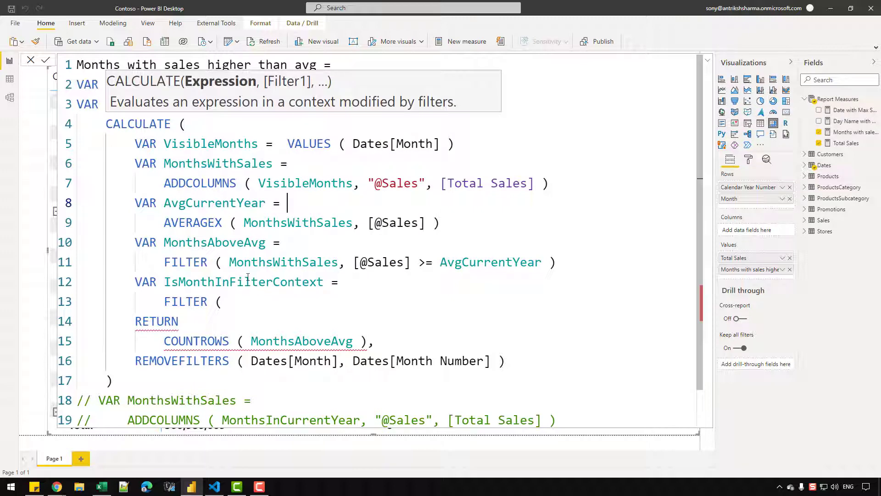
pyautogui.doubleClick(215, 245)
pyautogui.hotkey('ctrl', 'c')
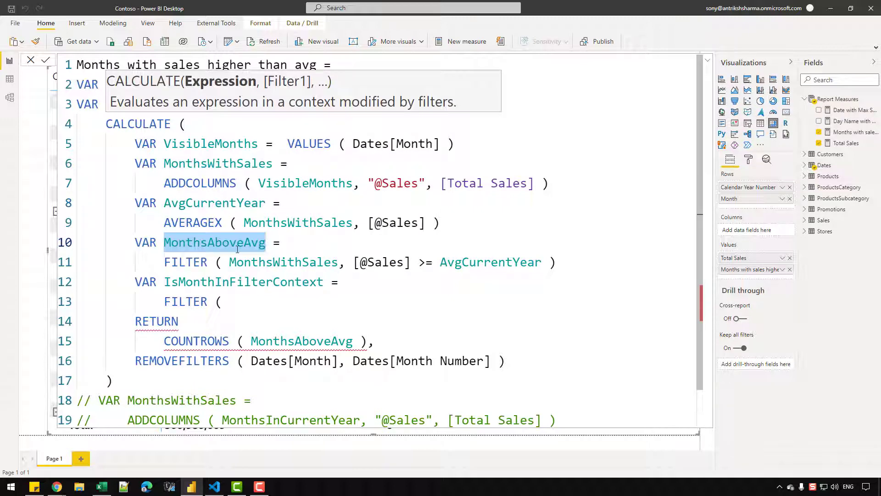
pyautogui.click(236, 292)
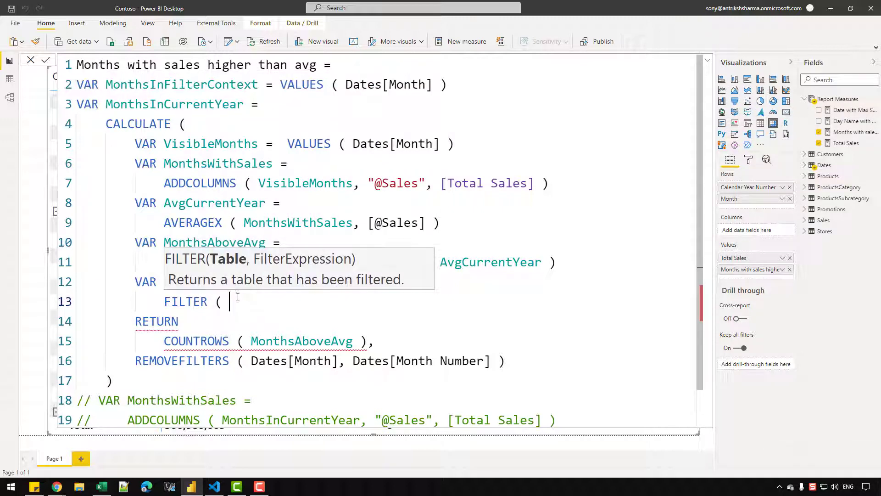
pyautogui.hotkey('ctrl', 'v')
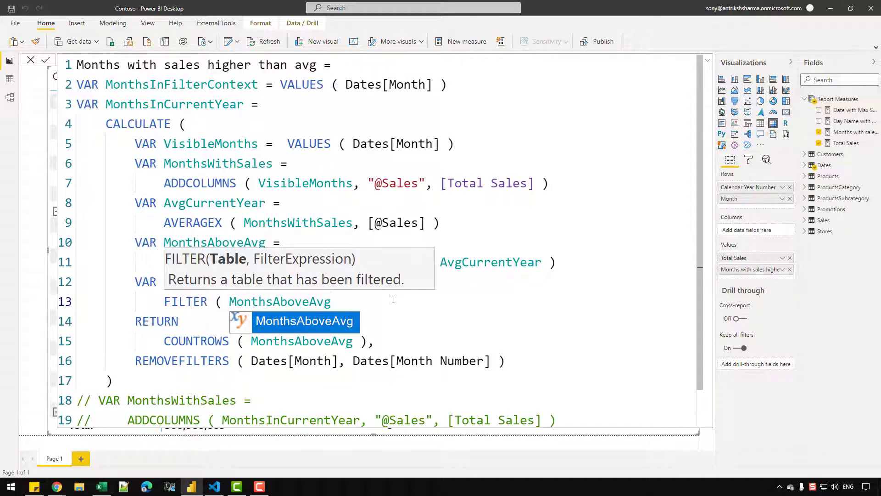
pyautogui.write(', ')
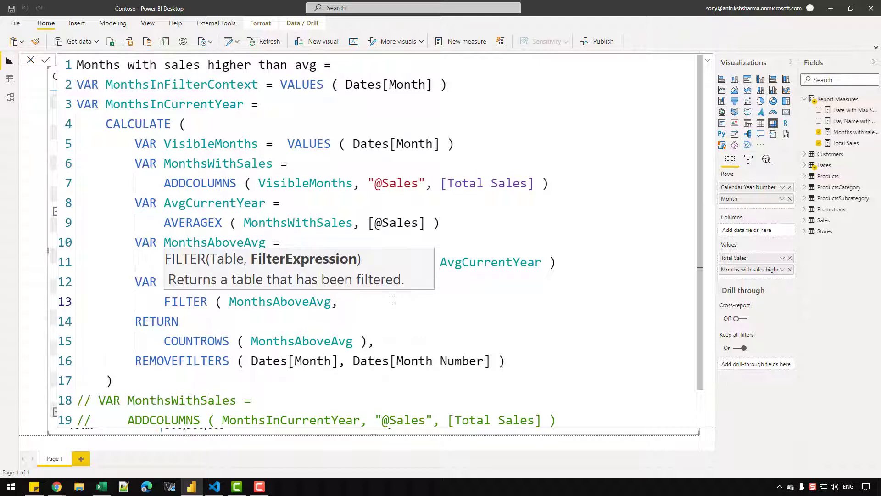
# Complete the FILTER in IsMonthInFilterContext with the condition Dates[Month] IN MonthsInFilterContext
pyautogui.write('Dates[Month] ')
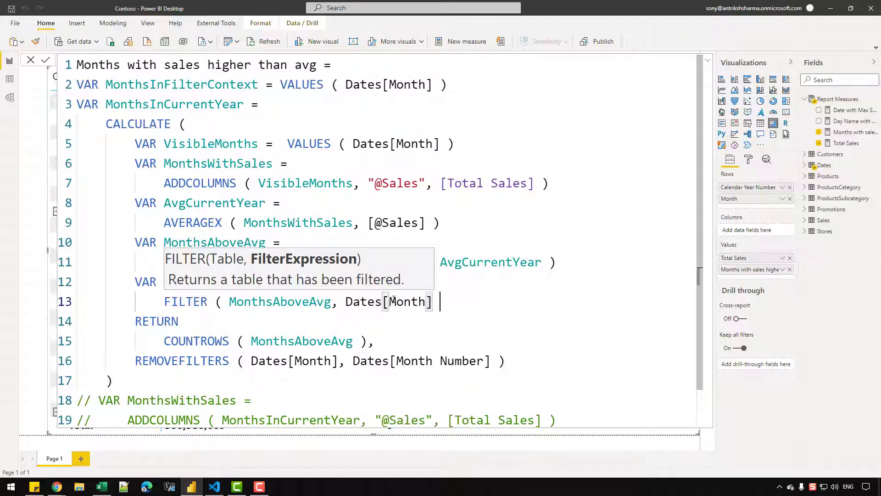
pyautogui.write('IN')
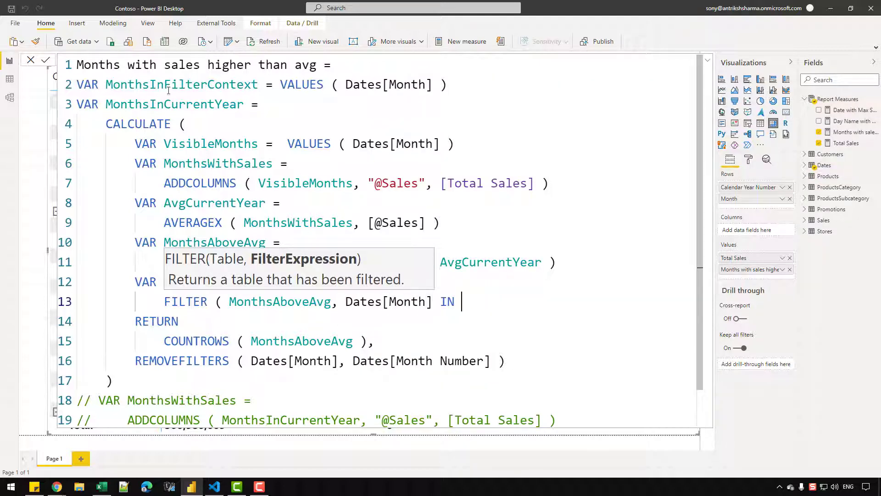
pyautogui.doubleClick(206, 84)
pyautogui.hotkey('ctrl', 'c')
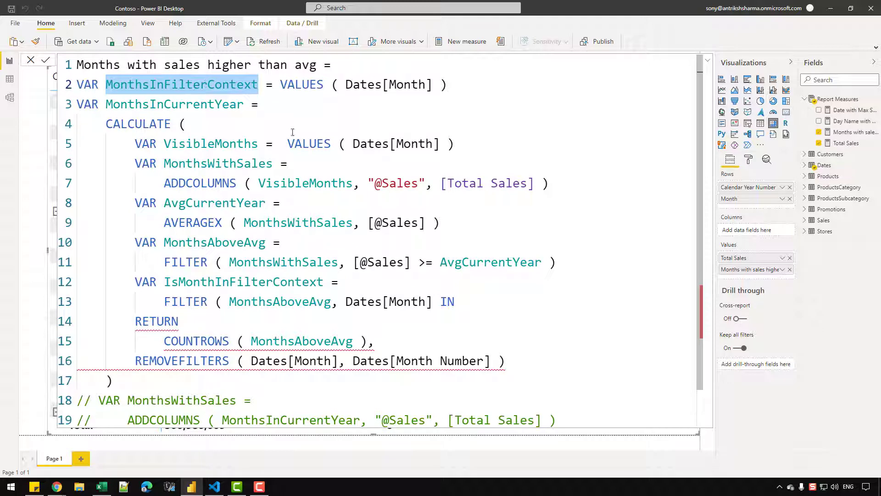
pyautogui.click(492, 303)
pyautogui.hotkey('ctrl', 'v')
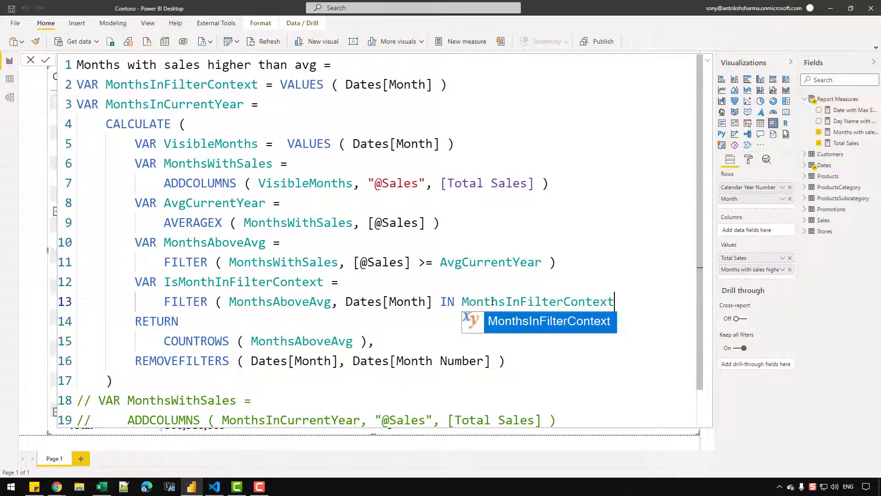
pyautogui.write(')')
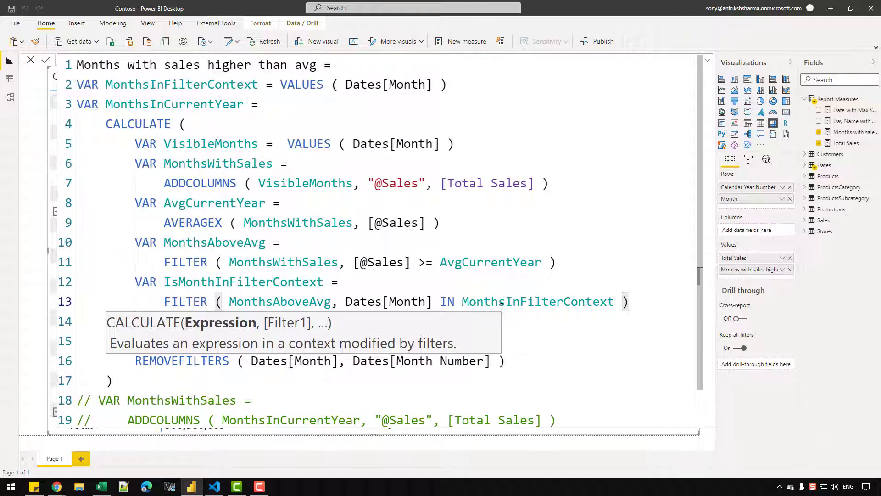
pyautogui.press('Down')
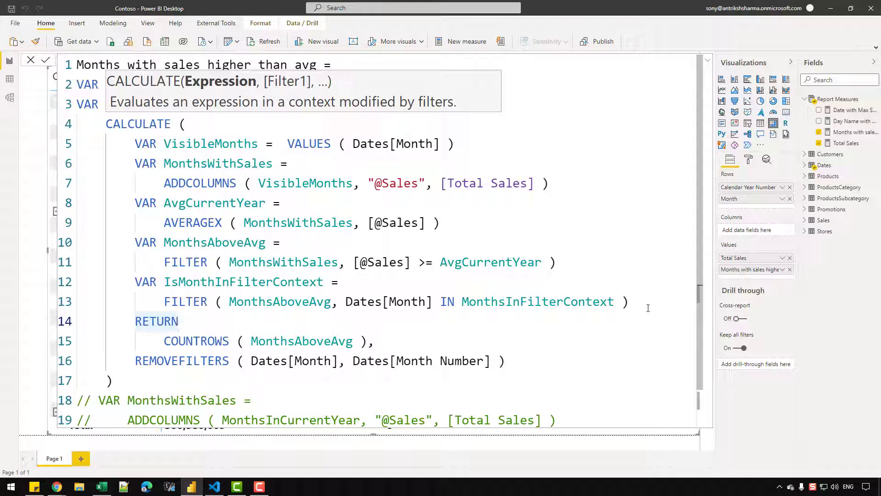
# Add a Result variable below IsMonthInFilterContext, before the inner RETURN
pyautogui.click(647, 307)
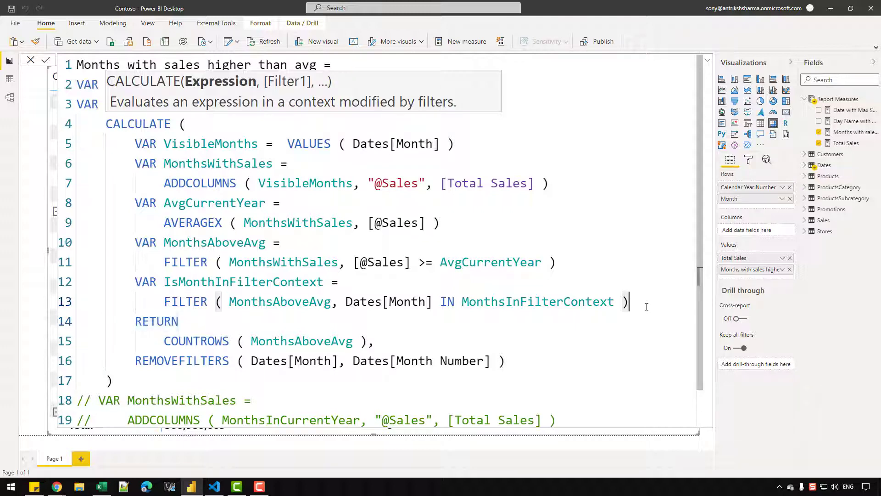
pyautogui.press('Return')
pyautogui.press('BackSpace')
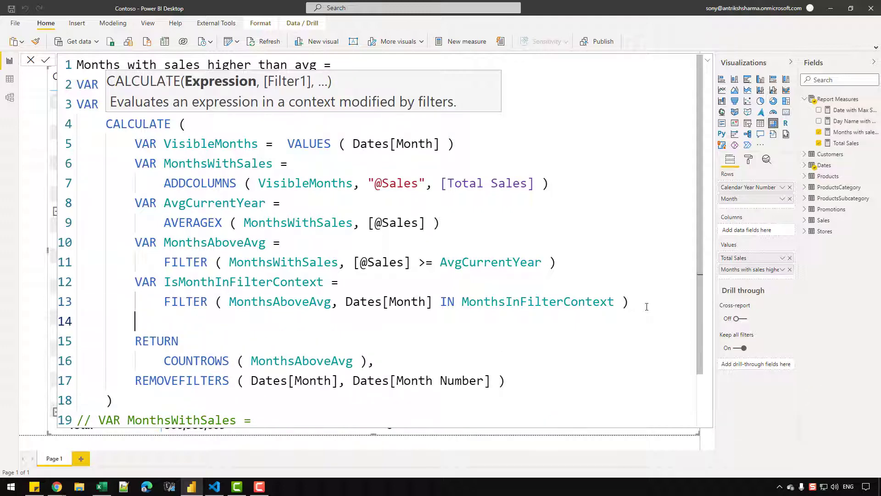
pyautogui.write('V')
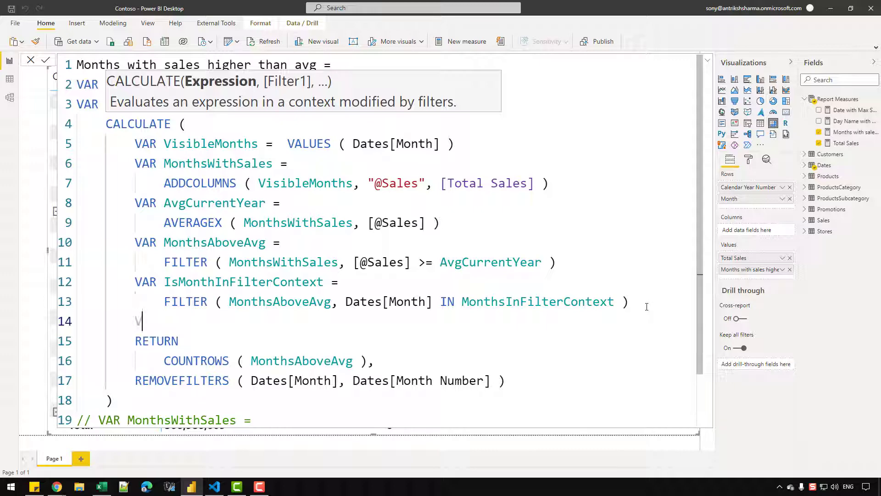
pyautogui.write('AR Result =')
pyautogui.press('Return')
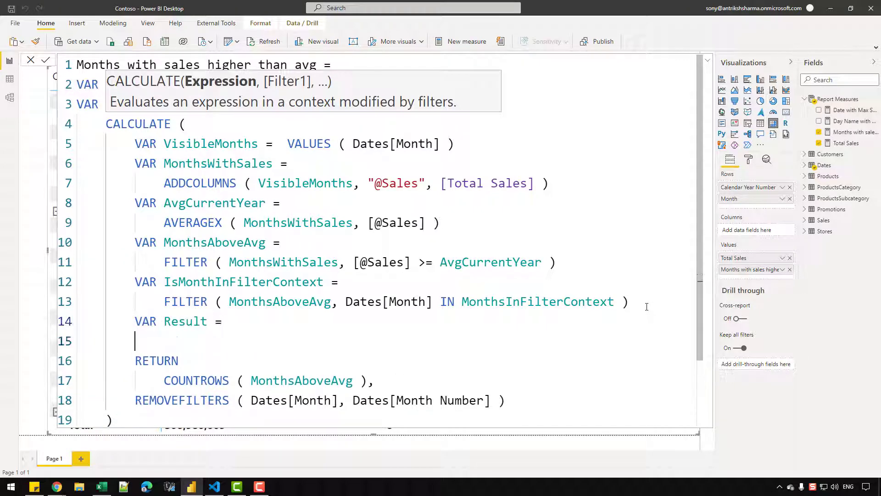
pyautogui.write('SUMX ( ')
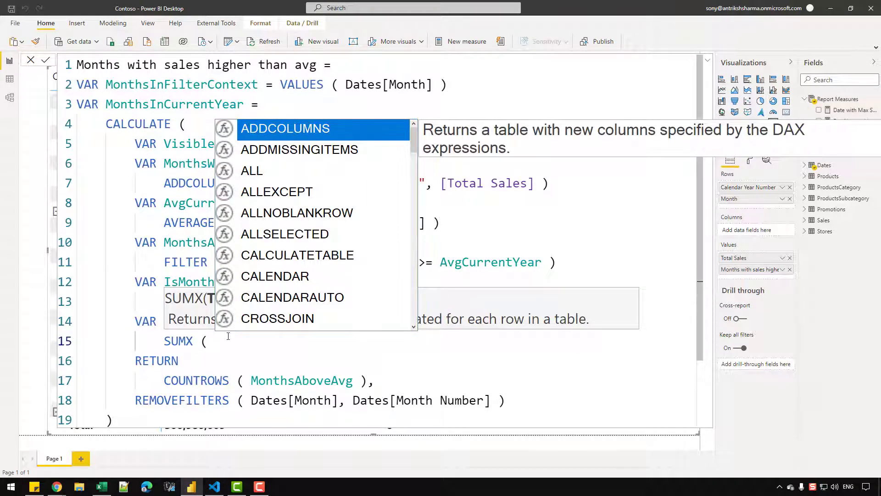
pyautogui.write('IsM')
pyautogui.press('Tab')
pyautogui.write(', ')
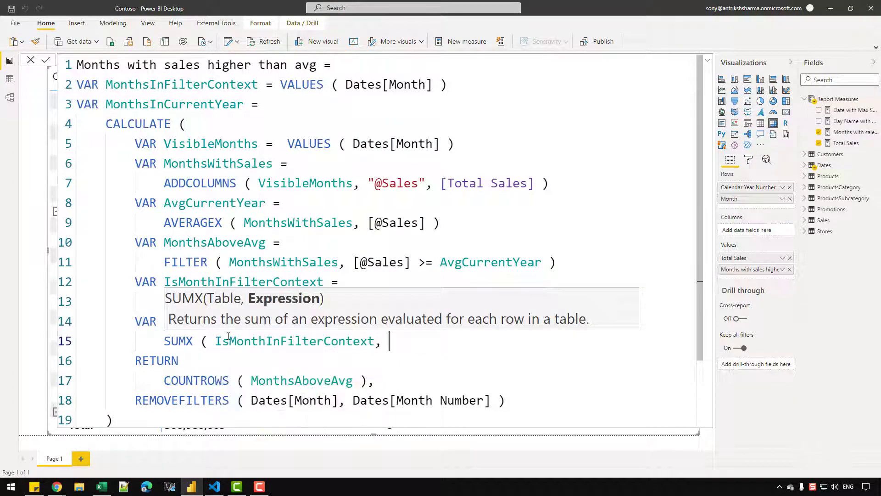
pyautogui.write('[@')
pyautogui.press('Tab')
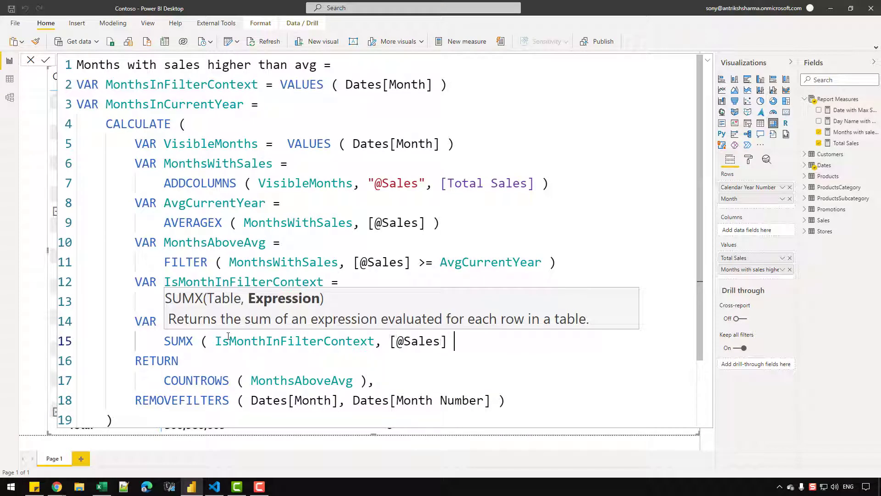
pyautogui.write(')')
# Replace the COUNTROWS expression after the inner RETURN with the Result variable
pyautogui.scroll(-2, 192, 321)
pyautogui.press('Down')
pyautogui.press('Down')
pyautogui.press('Down')
pyautogui.press('Down')
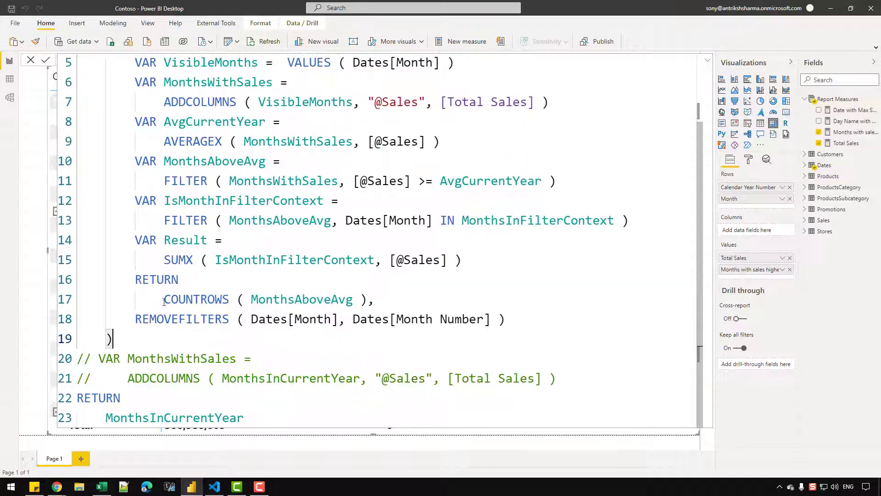
pyautogui.doubleClick(177, 238)
pyautogui.hotkey('ctrl', 'c')
pyautogui.moveTo(166, 299); pyautogui.dragTo(368, 301)
pyautogui.hotkey('ctrl', 'v')
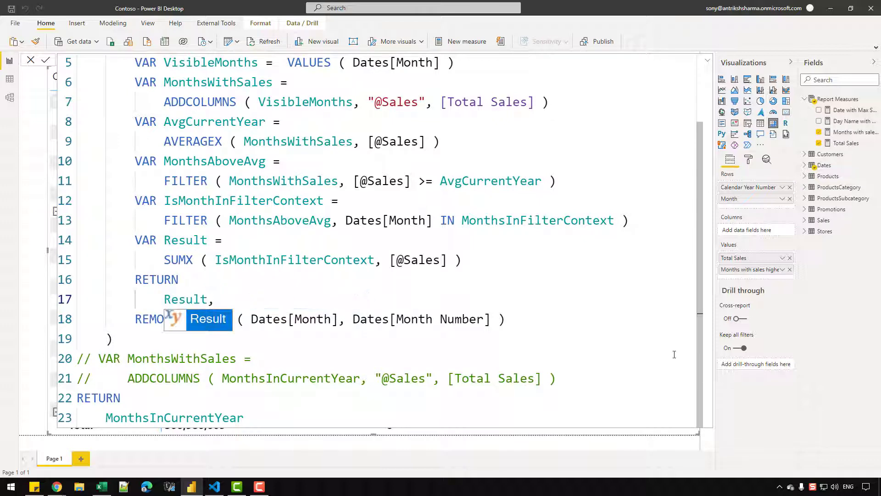
# Delete the commented-out MonthsWithSales lines above the outer RETURN and collapse the formula editor to show the matrix
pyautogui.moveTo(579, 383); pyautogui.dragTo(76, 358)
pyautogui.press('Delete')
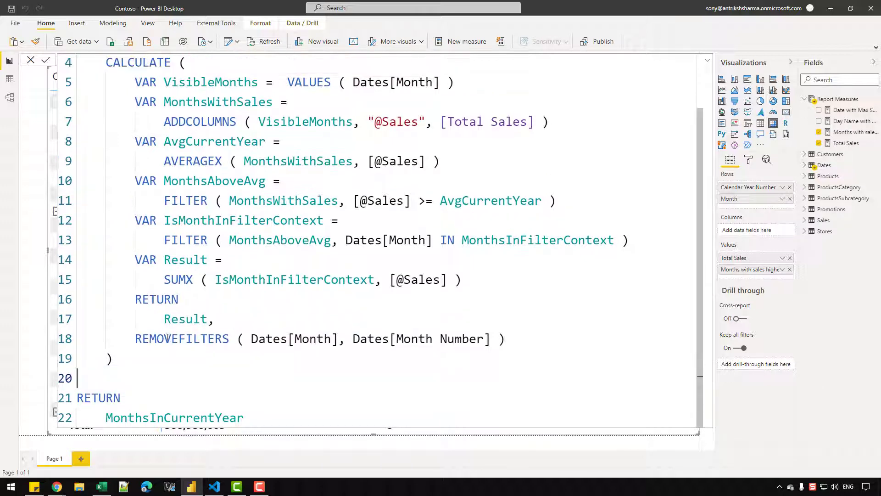
pyautogui.press('BackSpace')
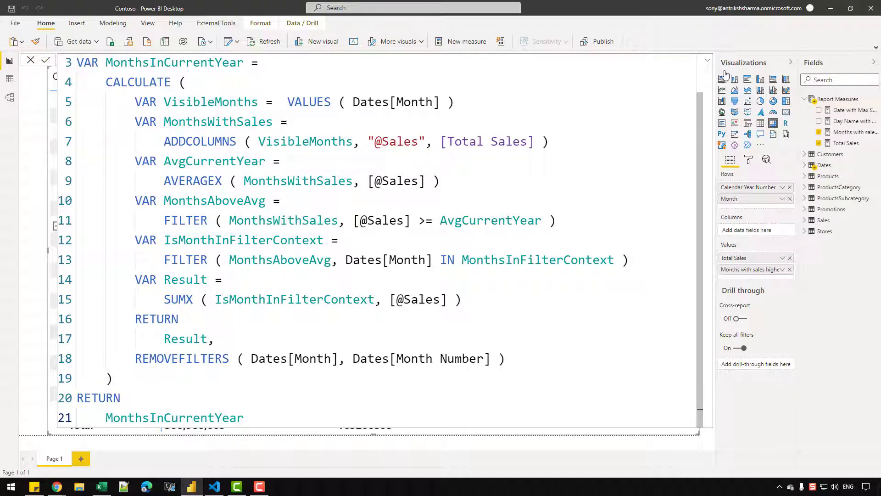
pyautogui.click(708, 60)
pyautogui.scroll(5, 373, 176)
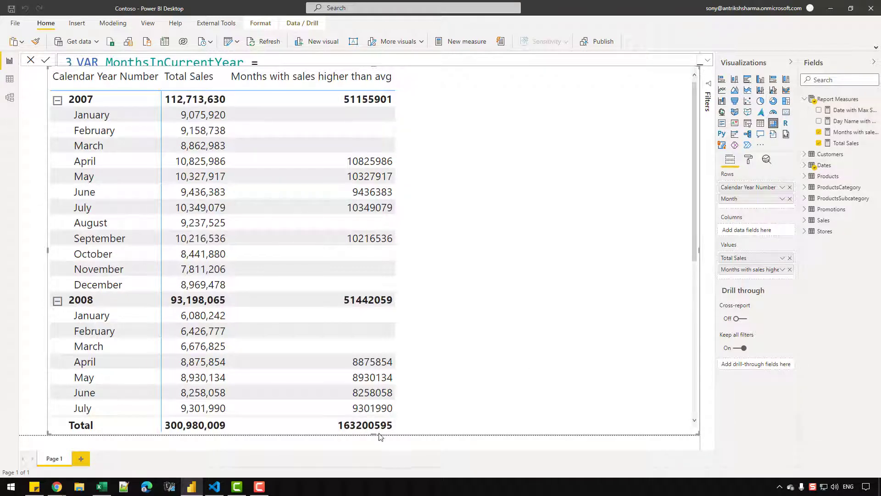
# Shorten the matrix, shift it down the page and open its additional options
pyautogui.moveTo(373, 433); pyautogui.dragTo(373, 402)
pyautogui.moveTo(583, 165); pyautogui.dragTo(585, 197)
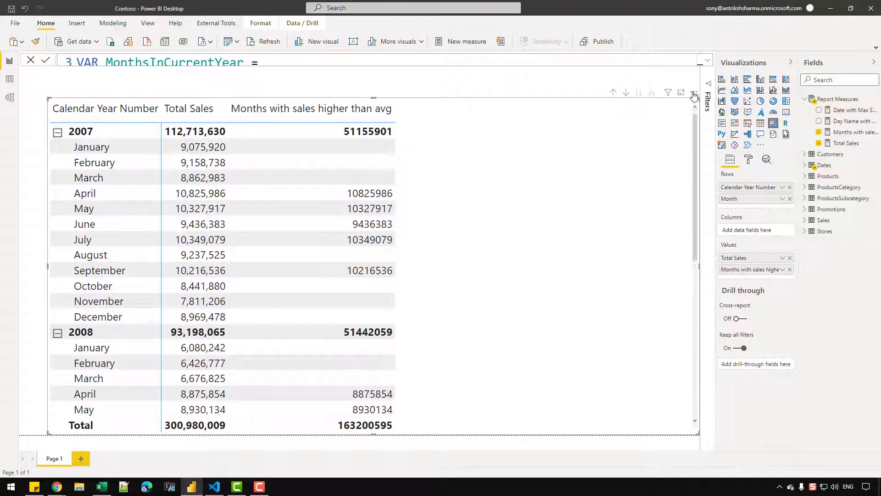
pyautogui.click(694, 93)
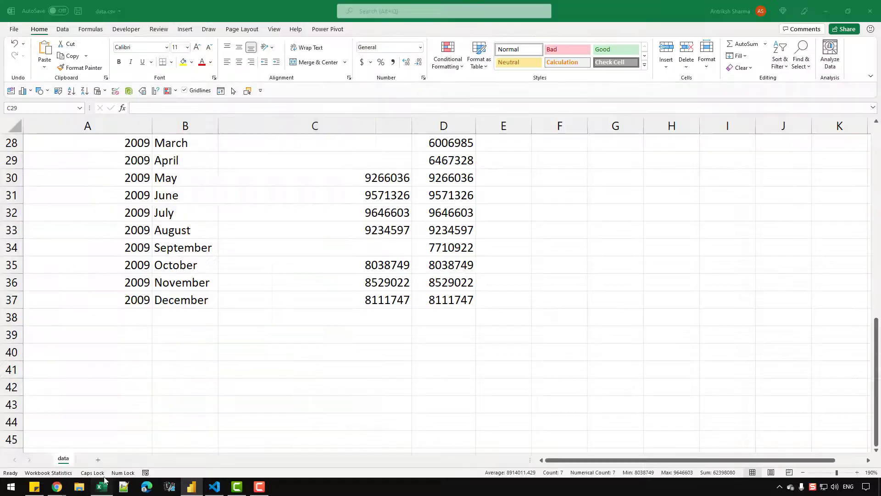
# Switch to data.csv in Excel, check the sum of the 2007 above-average sales in C5:C10, and return to Power BI
pyautogui.moveTo(315, 152); pyautogui.dragTo(315, 298)
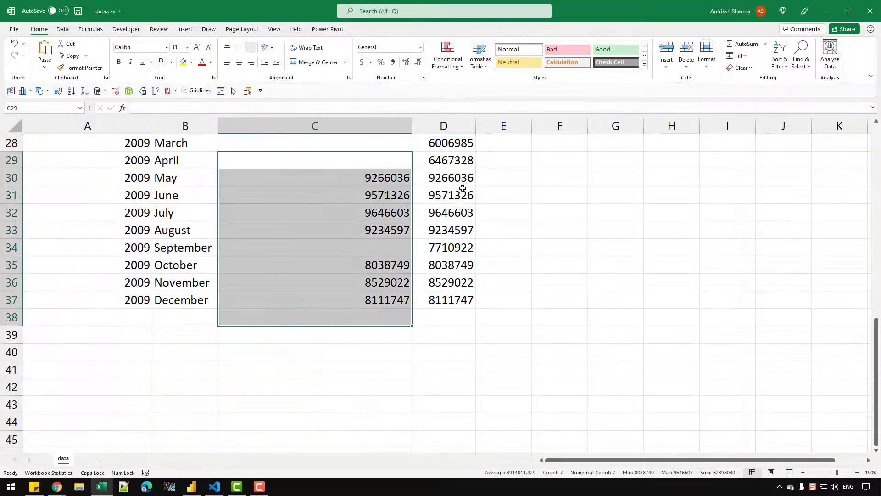
pyautogui.scroll(9, 462, 189)
pyautogui.moveTo(374, 212); pyautogui.dragTo(370, 296)
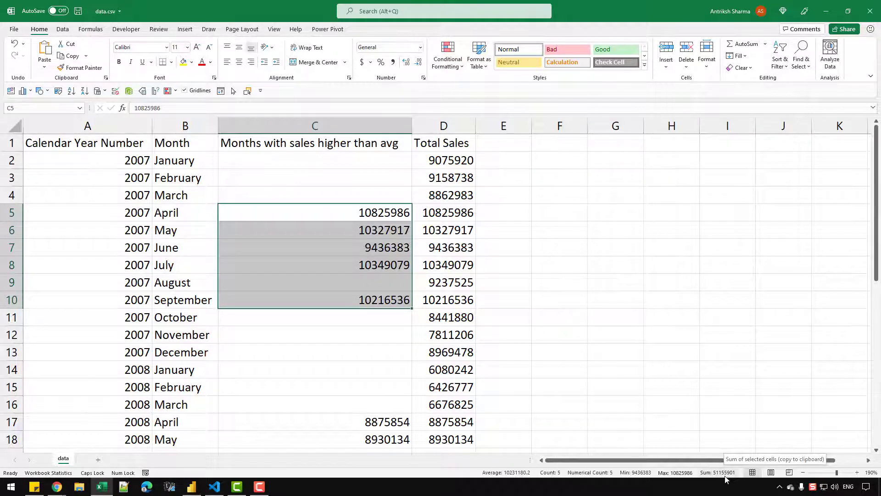
pyautogui.hotkey('alt', 'Tab')
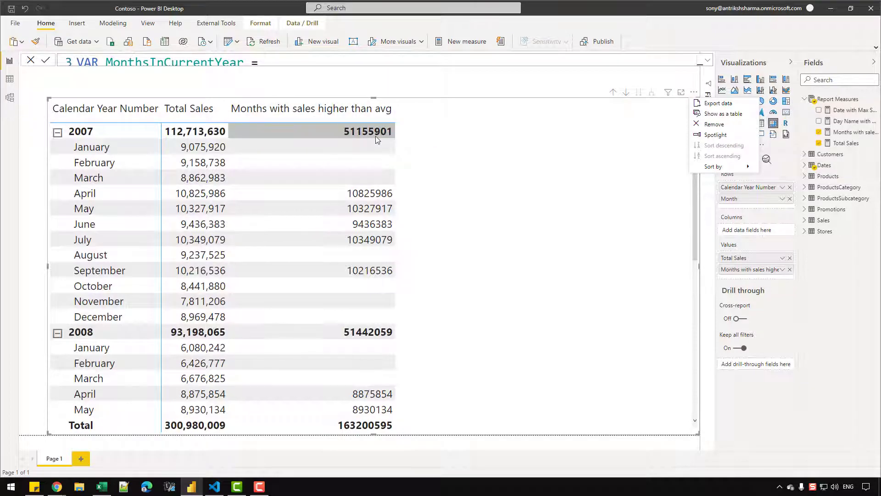
# Compare the matrix's 2008 subtotal of the measure with the sum of C17:C23 in data.csv in Excel
pyautogui.scroll(-5, 375, 135)
pyautogui.scroll(2, 354, 164)
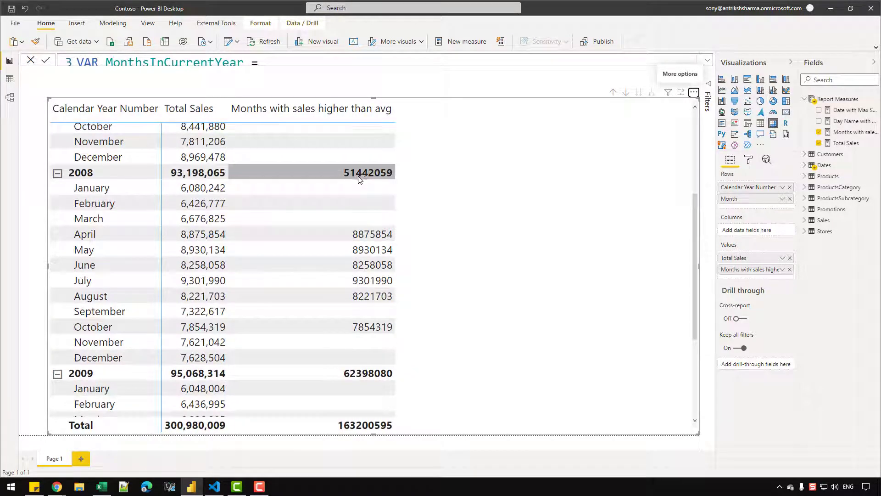
pyautogui.hotkey('alt', 'Tab')
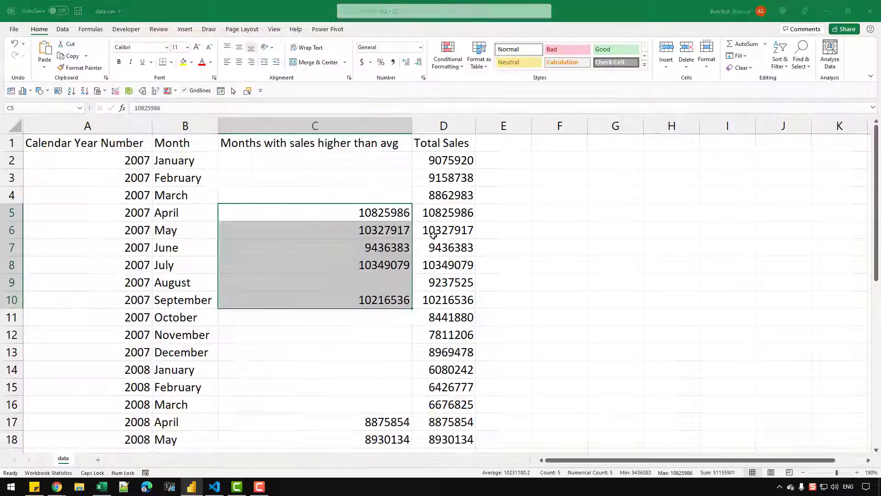
pyautogui.scroll(-5, 386, 229)
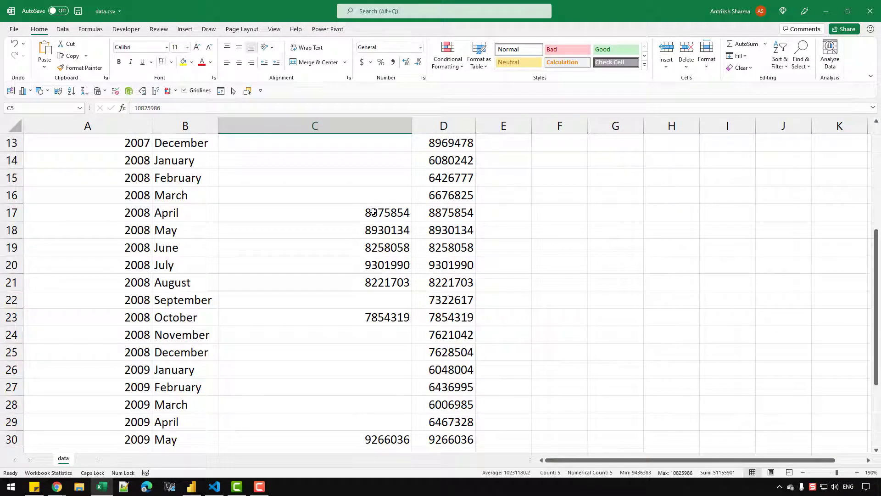
pyautogui.moveTo(368, 211); pyautogui.dragTo(365, 318)
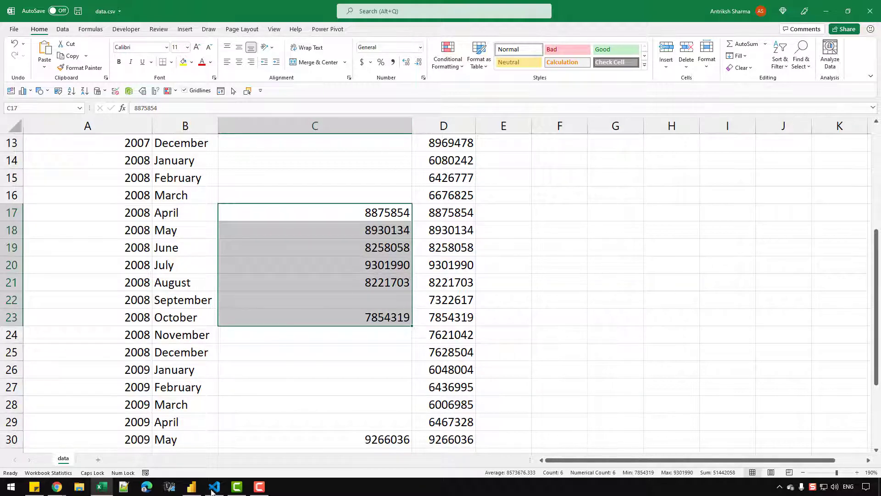
# Switch to Power BI, remove Total Sales from the matrix and convert it to a clustered column chart
pyautogui.click(191, 486)
pyautogui.click(466, 208)
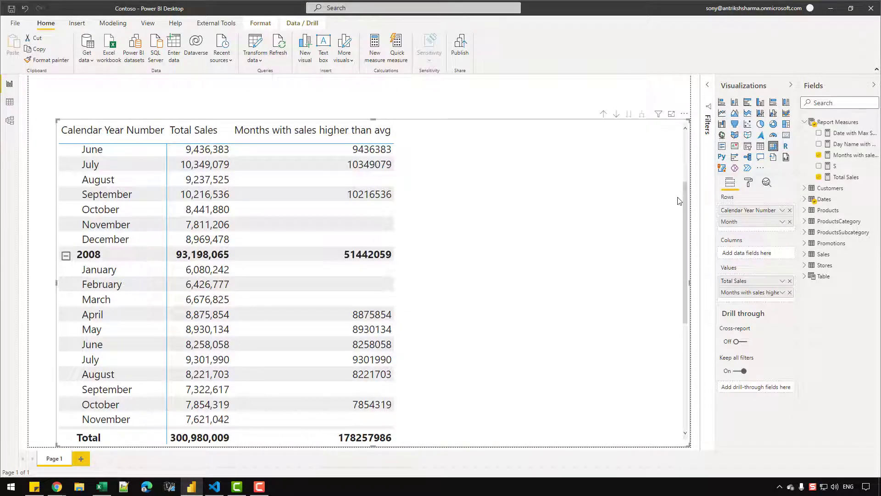
pyautogui.click(819, 177)
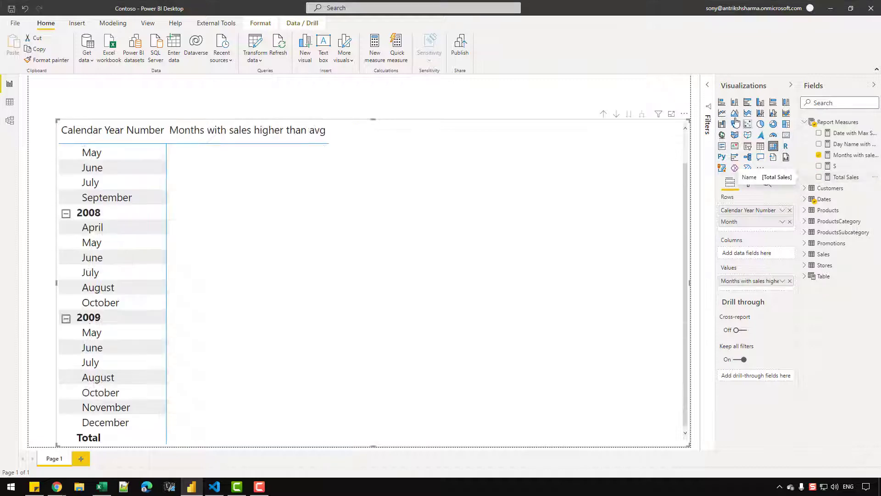
pyautogui.click(758, 103)
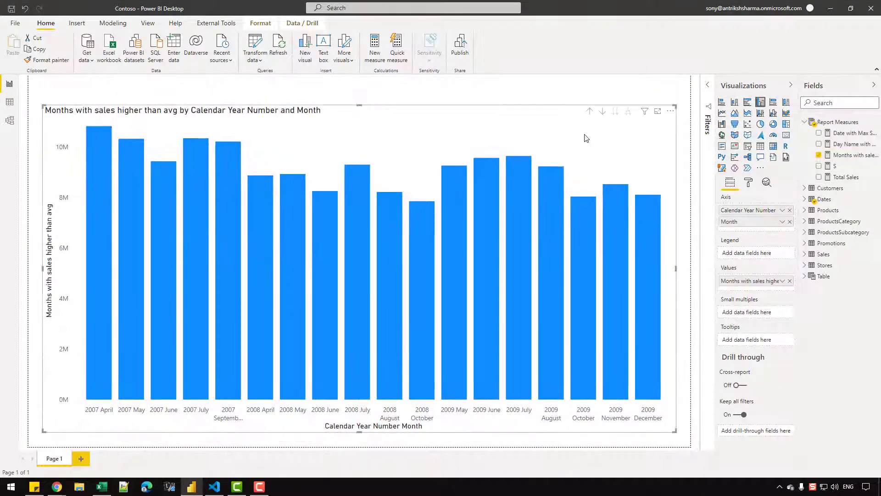
# Turn off Concatenate labels for the chart's X axis and shrink the chart on the page
pyautogui.click(749, 183)
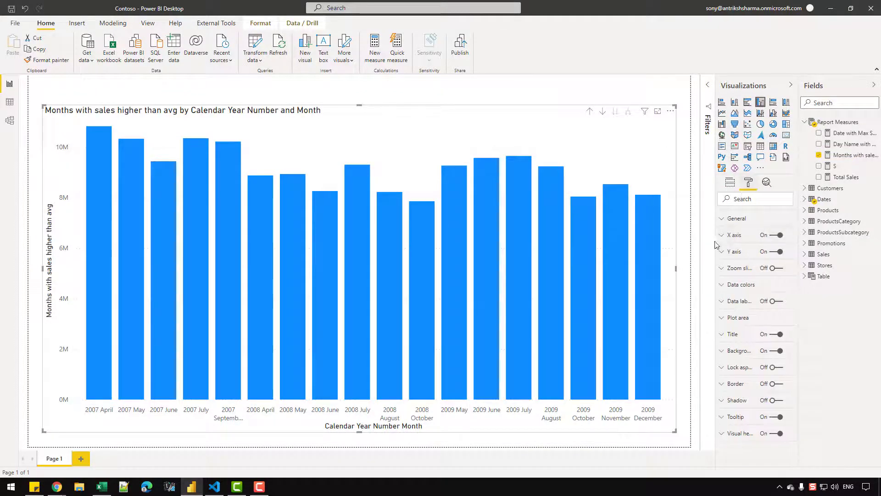
pyautogui.click(720, 236)
pyautogui.moveTo(717, 235); pyautogui.dragTo(700, 237)
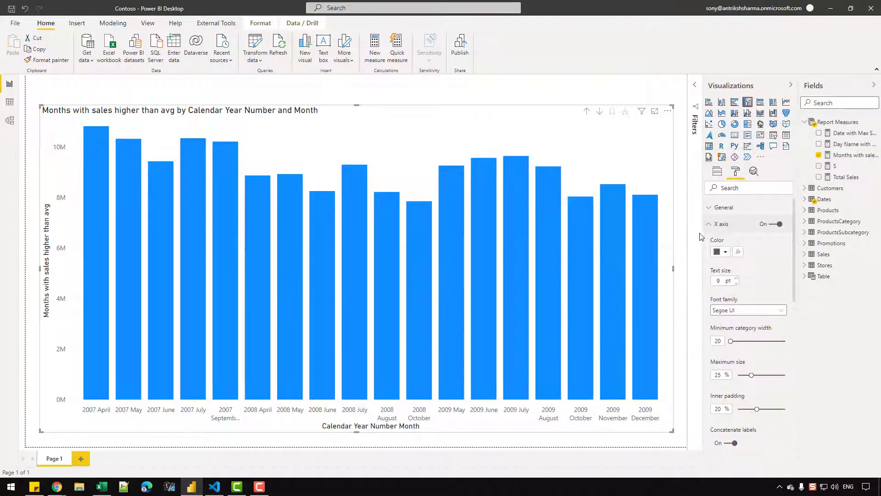
pyautogui.scroll(-4, 730, 315)
pyautogui.click(732, 305)
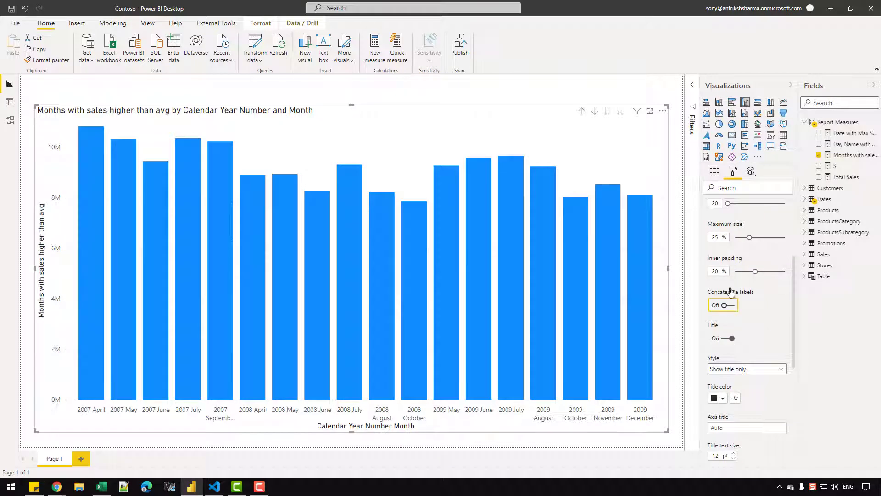
pyautogui.click(791, 85)
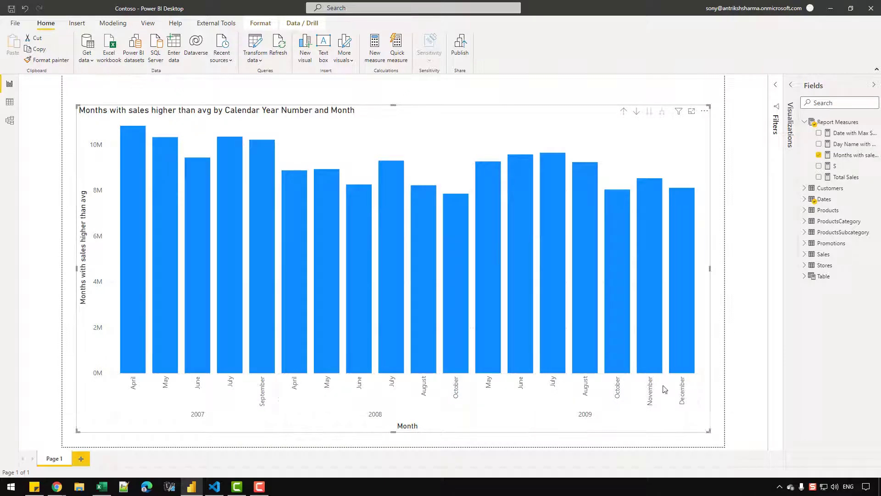
pyautogui.moveTo(710, 430); pyautogui.dragTo(420, 256)
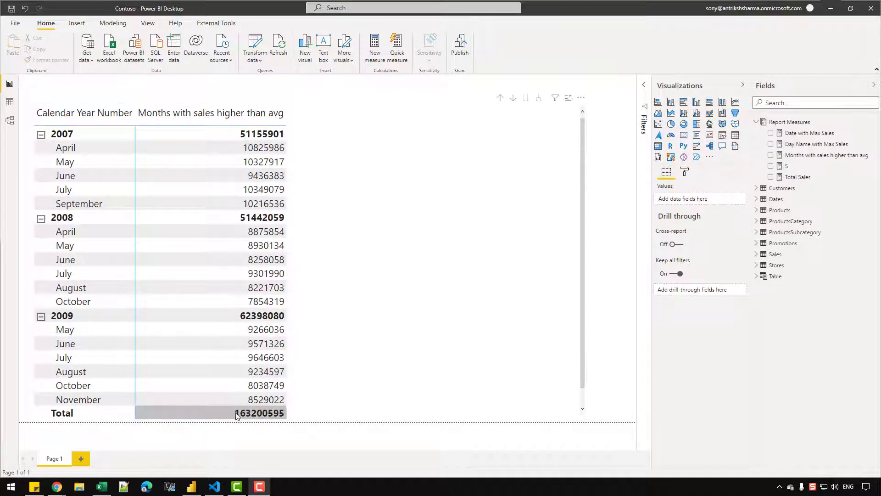
# Check the sum of the Months with sales higher than avg column in data.csv in Excel, then return to Power BI
pyautogui.click(102, 486)
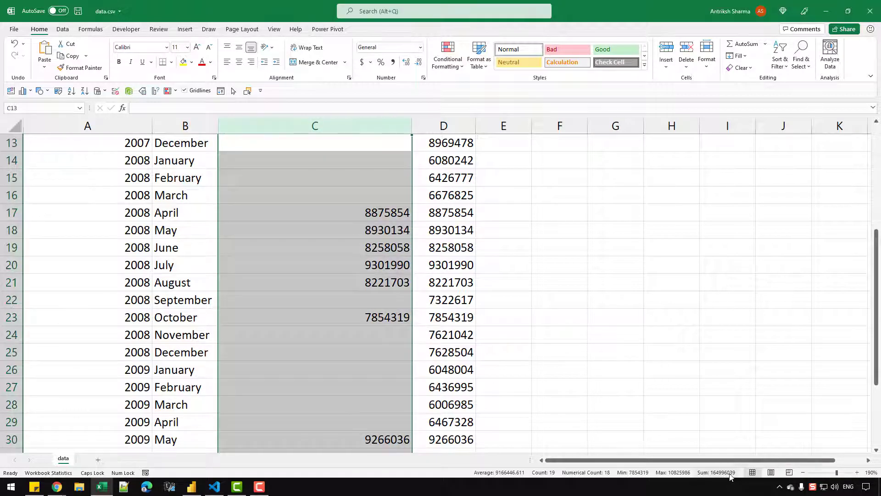
pyautogui.click(200, 483)
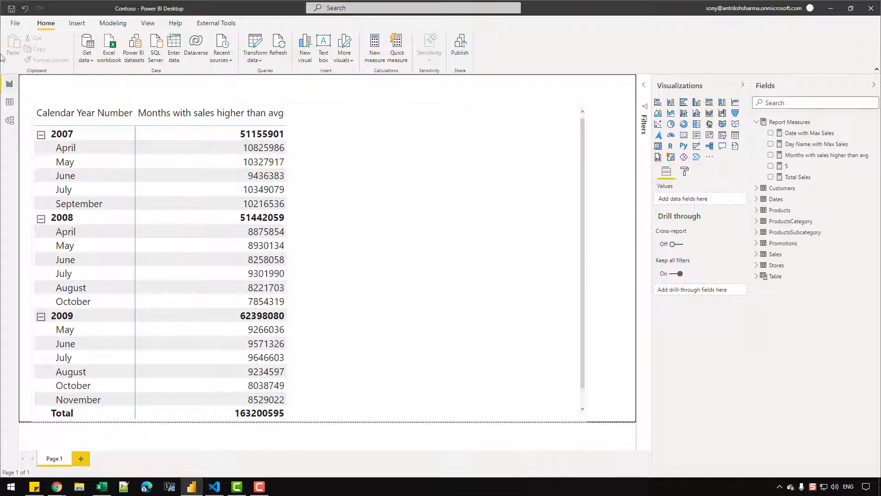
# Create a new calculated table in the Data view and open a second formula line with enlarged formula text
pyautogui.click(9, 102)
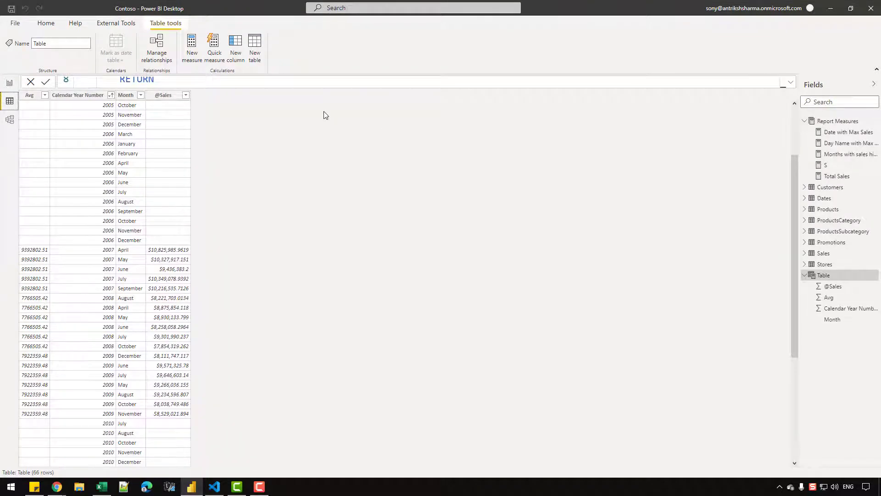
pyautogui.click(249, 51)
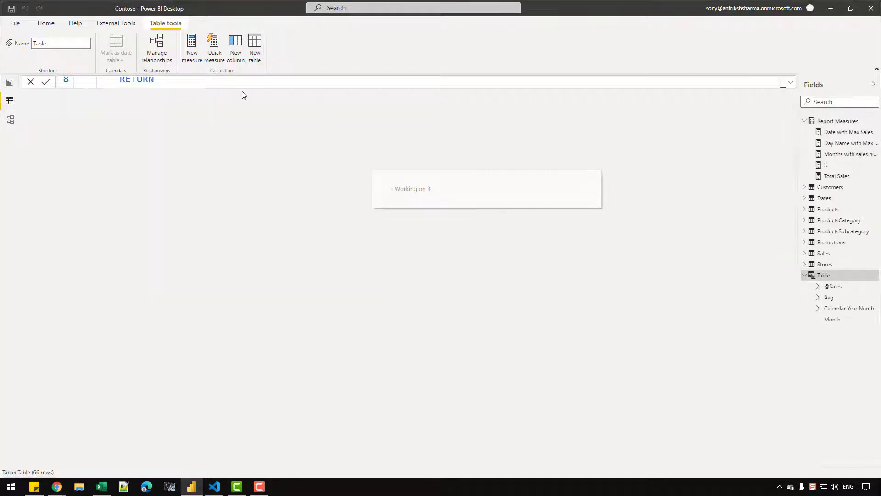
pyautogui.click(147, 86)
pyautogui.hotkey('shift', 'Return')
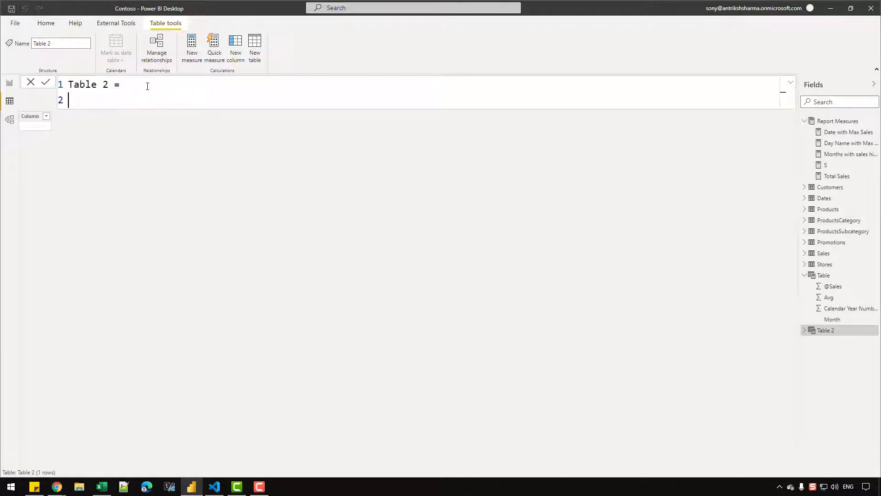
pyautogui.keyDown('ctrl'); pyautogui.scroll(2, 147, 86); pyautogui.keyUp('ctrl')
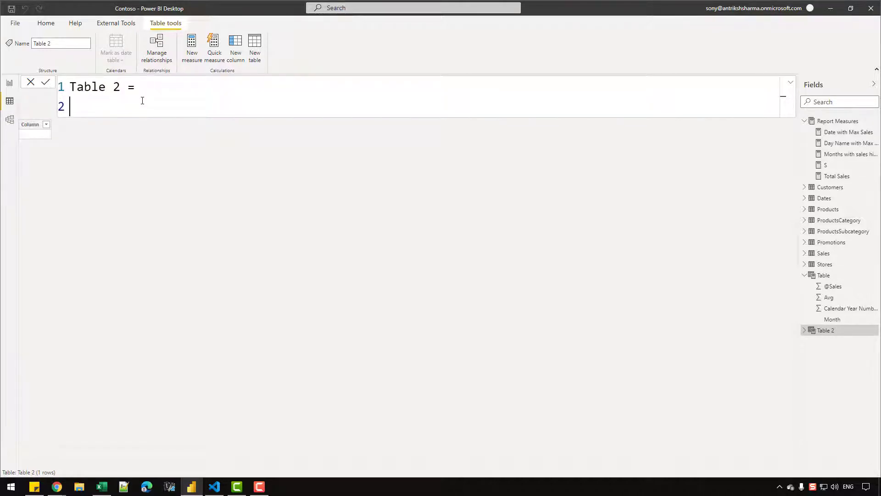
# Start the table formula with a MonthYear variable that uses the SUMMARIZE function
pyautogui.write('VAR')
pyautogui.write('Mnoth')
pyautogui.press('BackSpace')
pyautogui.press('BackSpace')
pyautogui.press('BackSpace')
pyautogui.press('BackSpace')
pyautogui.write('onthYear = SUMMA')
pyautogui.press('Tab')
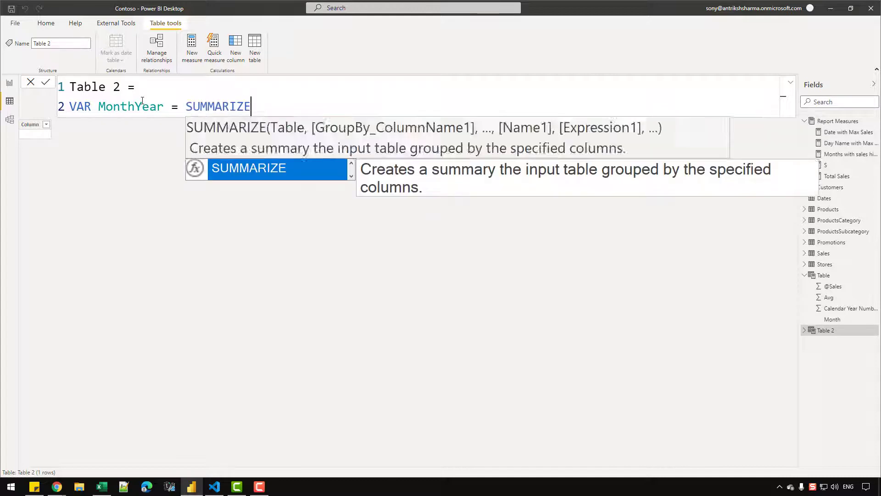
# Have SUMMARIZE group the Dates table by Dates[Calendar Year Number] and Dates[Month]
pyautogui.write('( Dates, DATE')
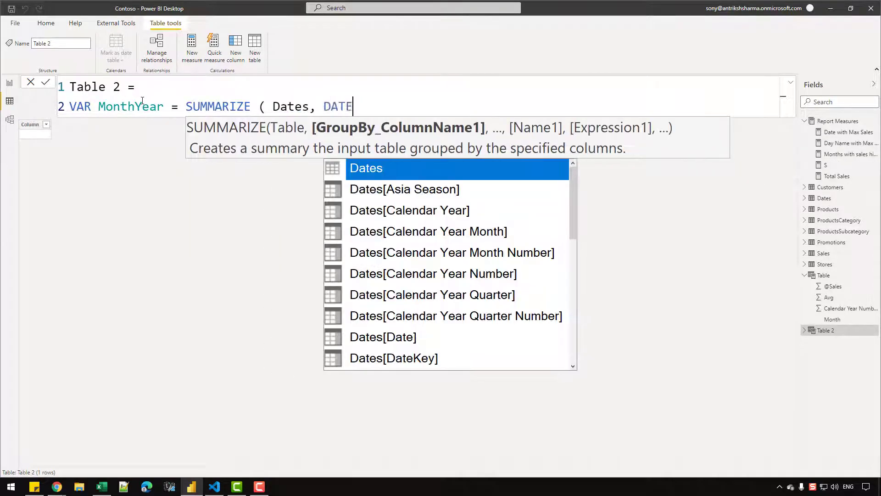
pyautogui.press('Tab')
pyautogui.write('[CAL')
pyautogui.press('Down')
pyautogui.press('Down')
pyautogui.press('Tab')
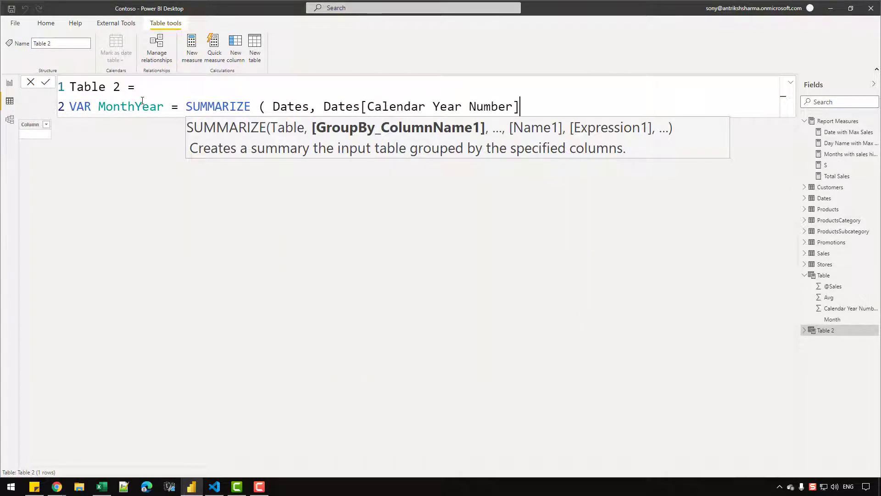
pyautogui.write(', Dates[MO')
pyautogui.press('Tab')
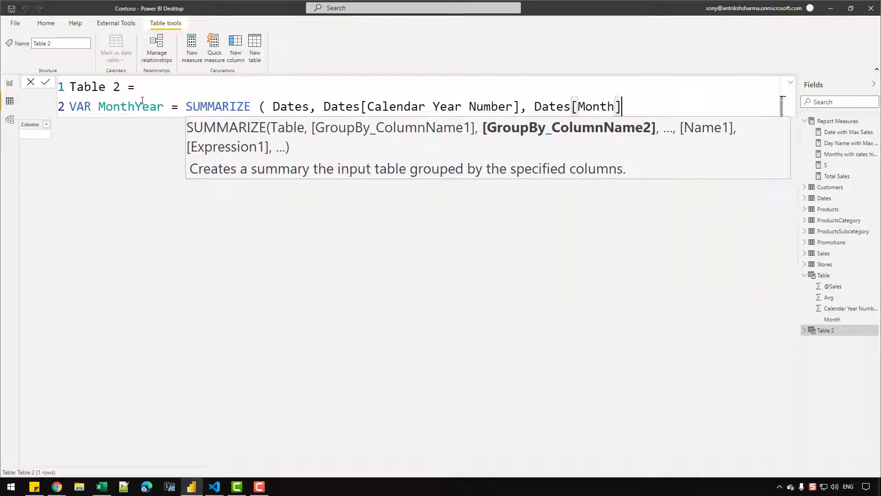
pyautogui.write(')')
pyautogui.press('Return')
pyautogui.write('VAR')
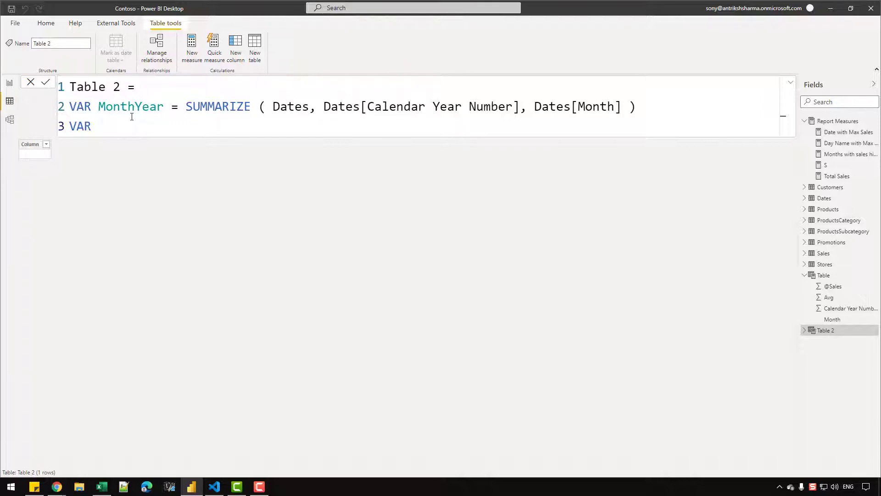
pyautogui.write('MonthYearSales = ADDCOLUMNS(')
pyautogui.press('BackSpace')
pyautogui.write('( ')
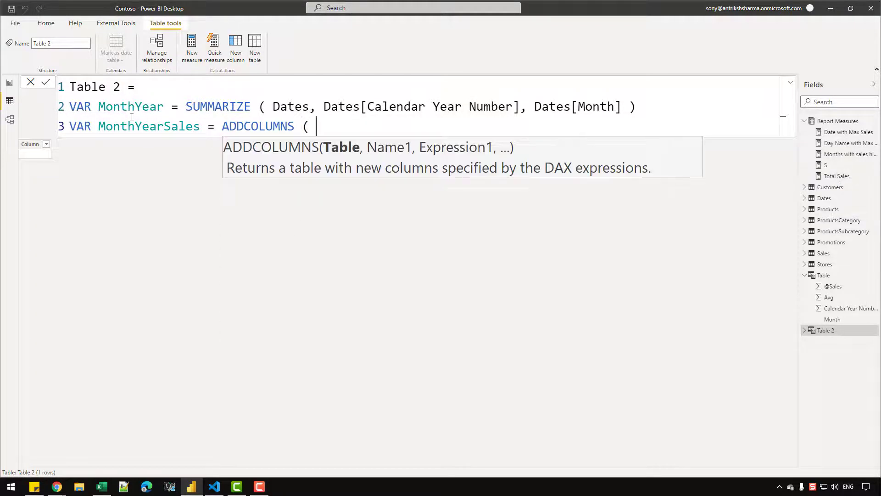
pyautogui.write('MonthYear, "@Sales')
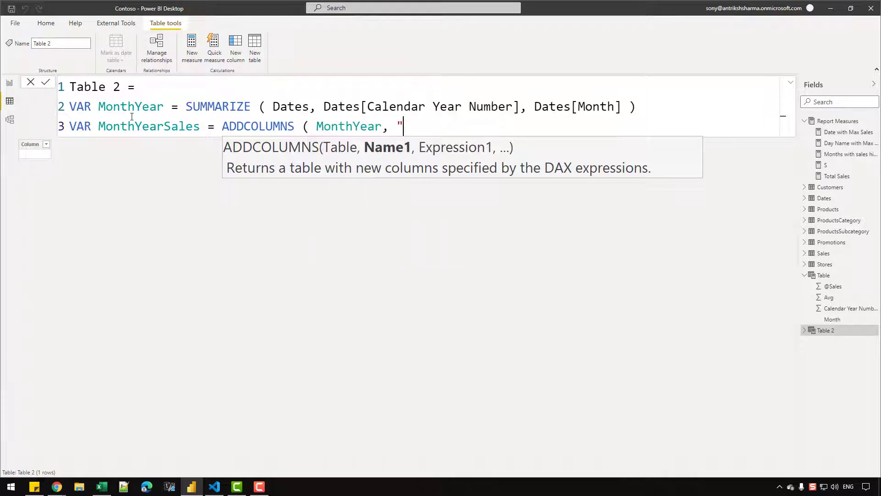
pyautogui.write('", [Total Sales] )')
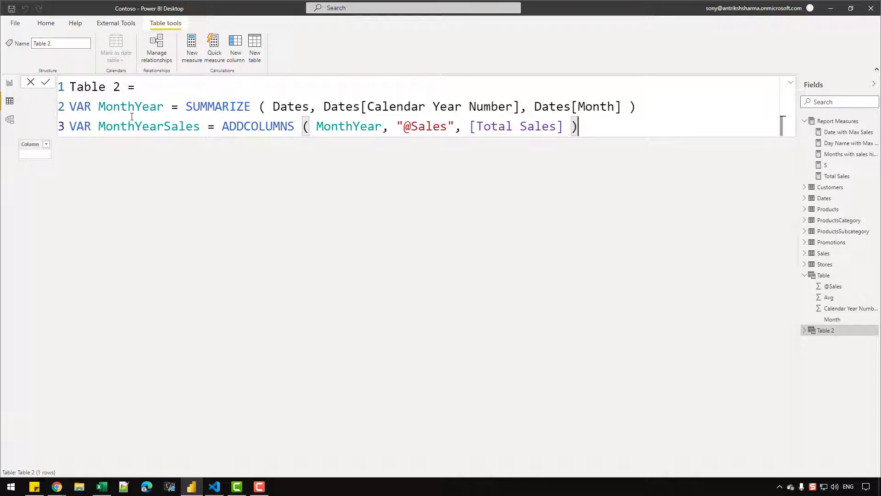
# Add a RETURN clause that outputs MonthYearSales and commit the Table 2 formula
pyautogui.press('Return')
pyautogui.write('RETURN')
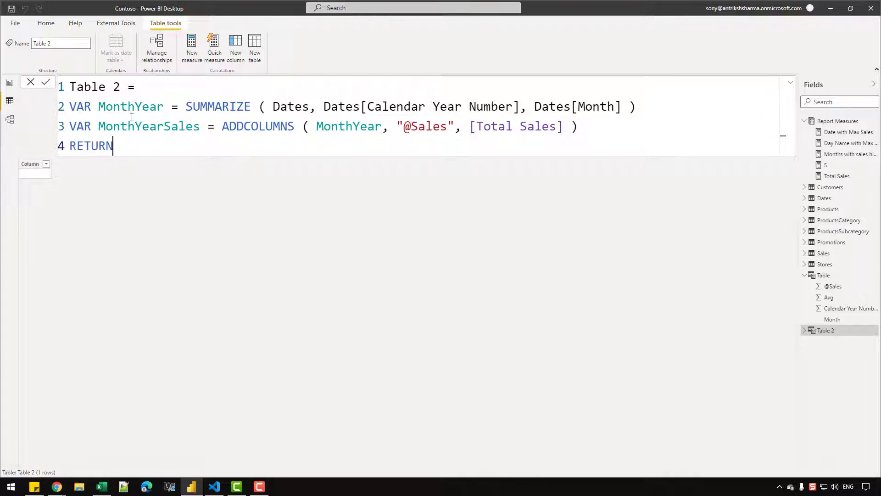
pyautogui.press('Return')
pyautogui.write('MONTH')
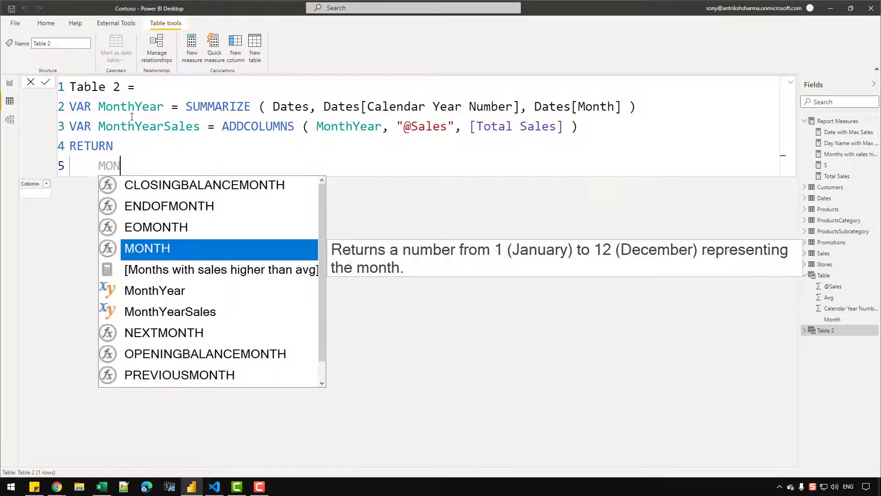
pyautogui.press('Down')
pyautogui.press('Down')
pyautogui.press('Down')
pyautogui.press('Tab')
pyautogui.press('Return')
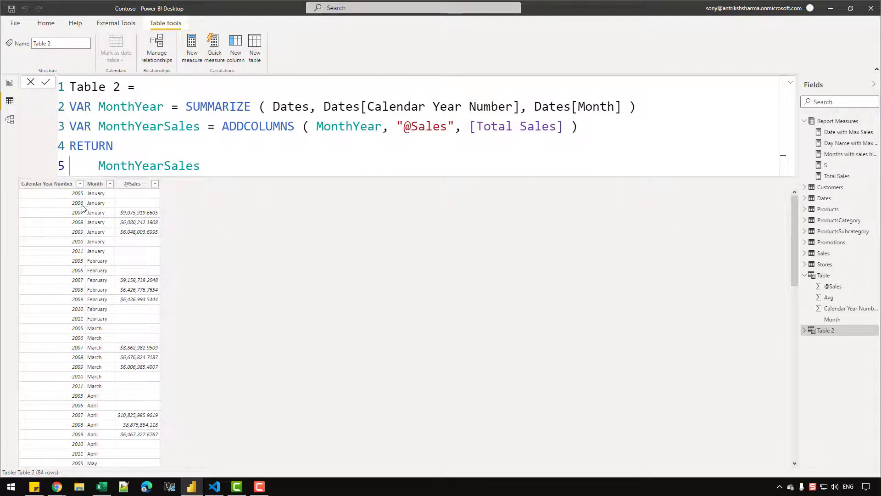
pyautogui.click(82, 184)
pyautogui.click(80, 184)
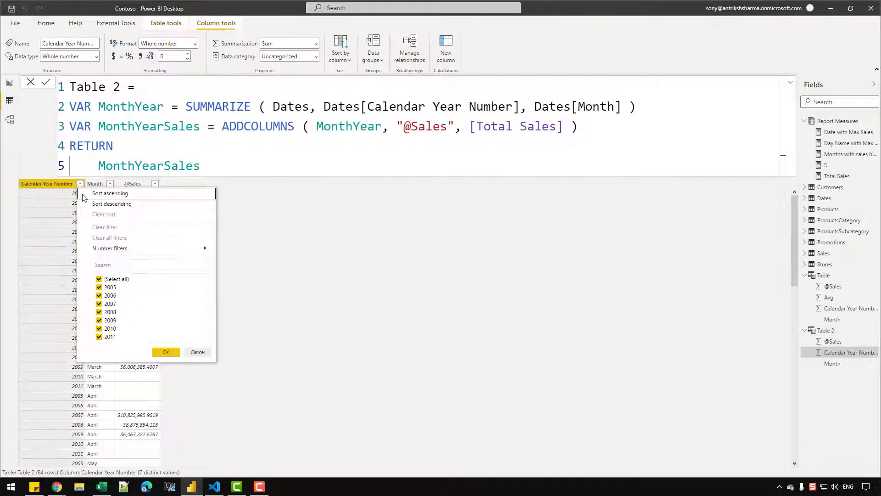
pyautogui.click(96, 195)
pyautogui.scroll(-6, 106, 234)
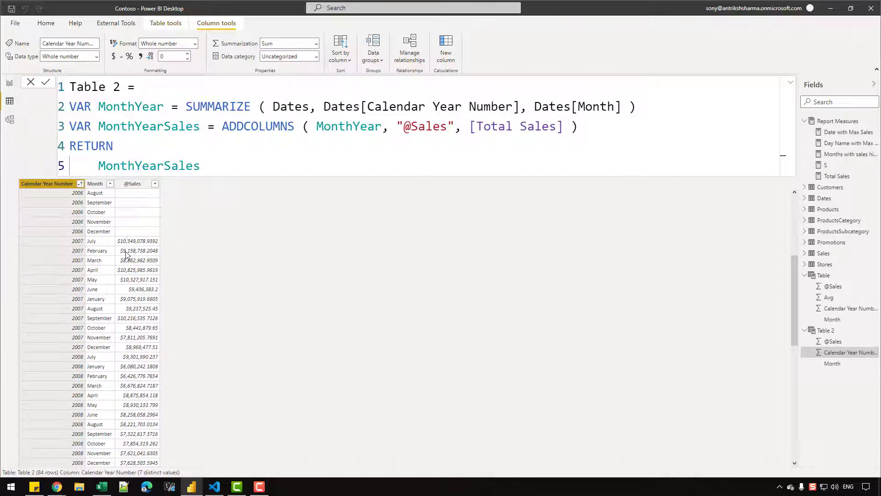
pyautogui.scroll(6, 127, 252)
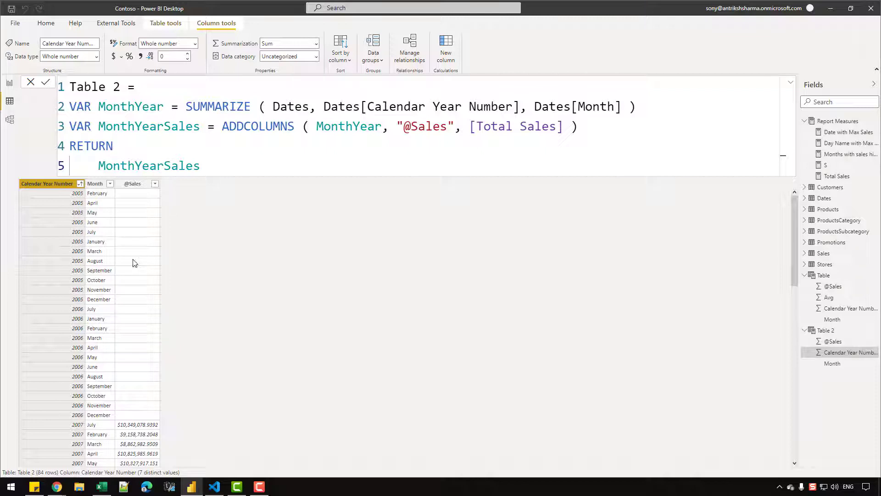
pyautogui.scroll(-8, 135, 263)
pyautogui.scroll(6, 134, 263)
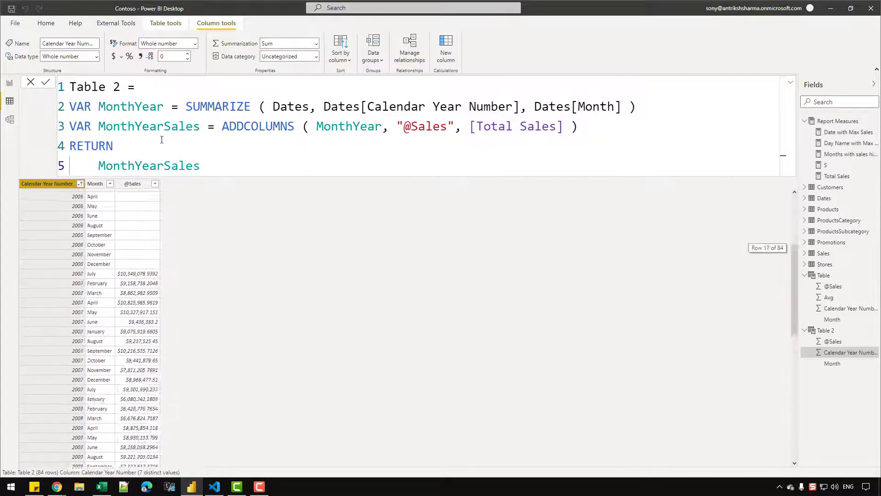
pyautogui.click(226, 125)
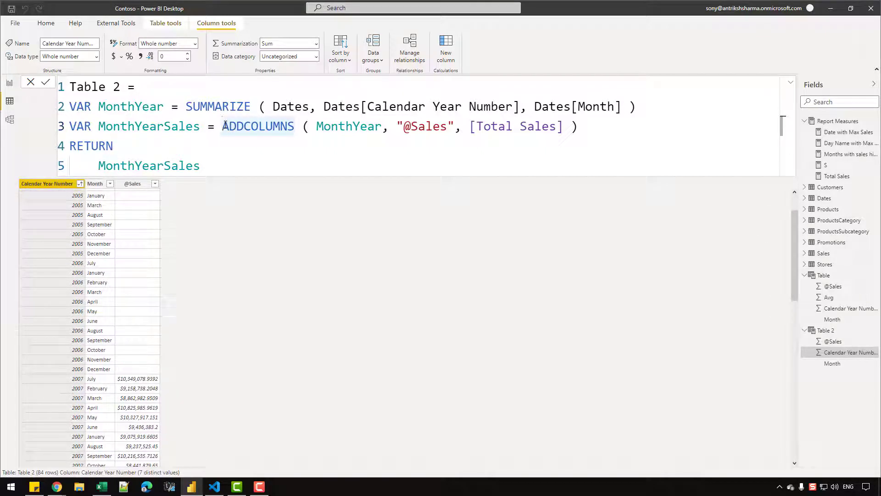
pyautogui.write('FILTER (')
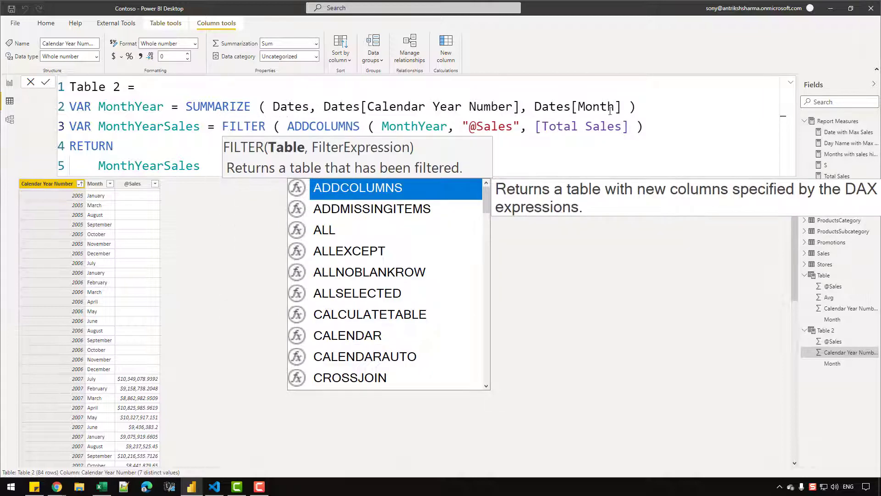
pyautogui.click(676, 131)
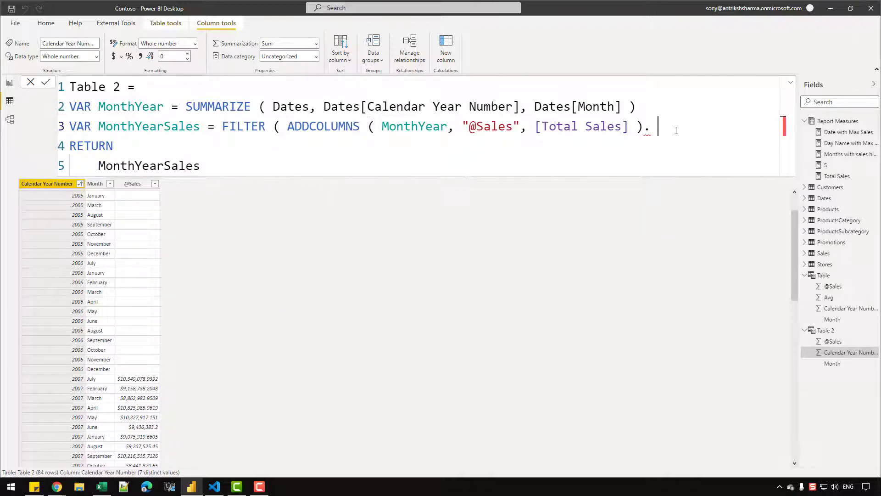
pyautogui.write(', [')
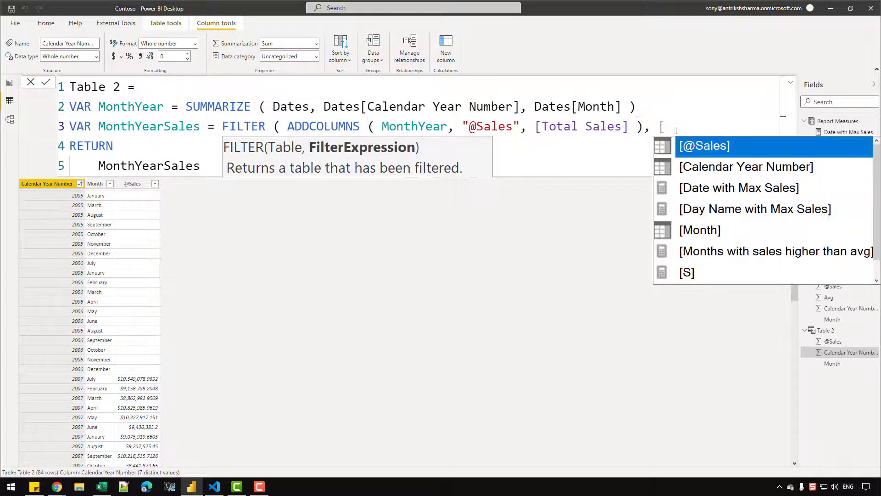
pyautogui.press('Tab')
pyautogui.write('> 0 )')
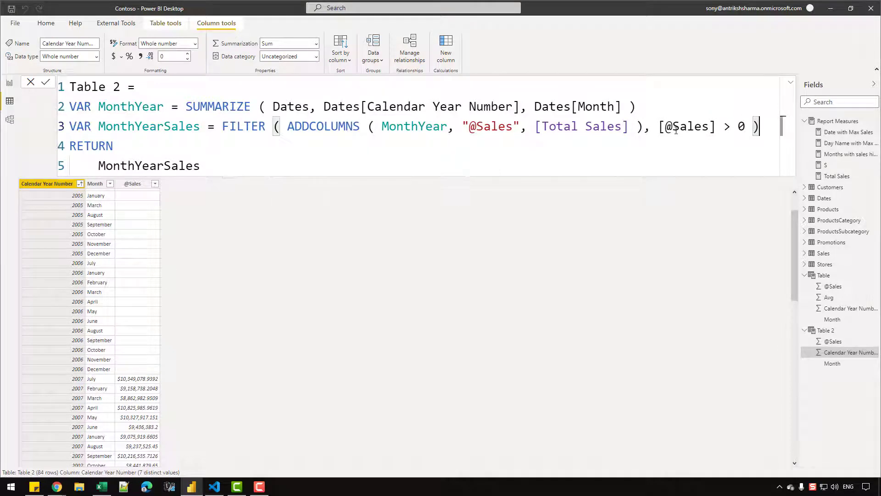
pyautogui.press('Return')
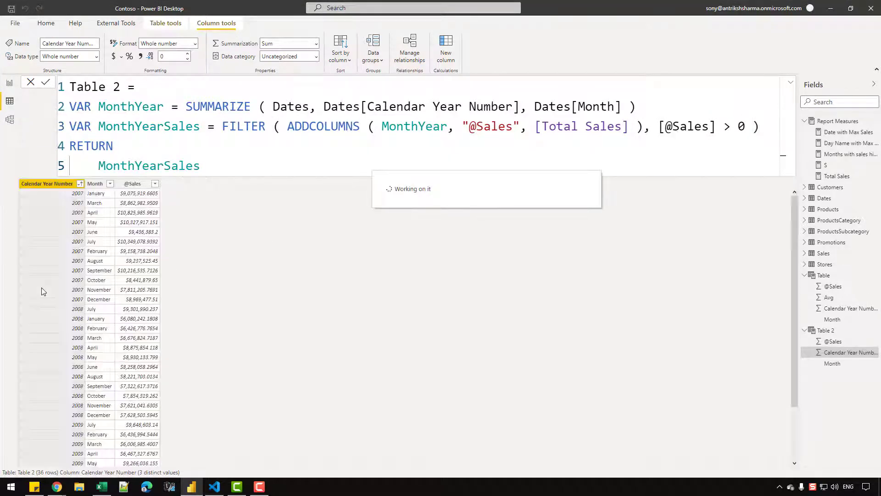
pyautogui.scroll(-3, 45, 288)
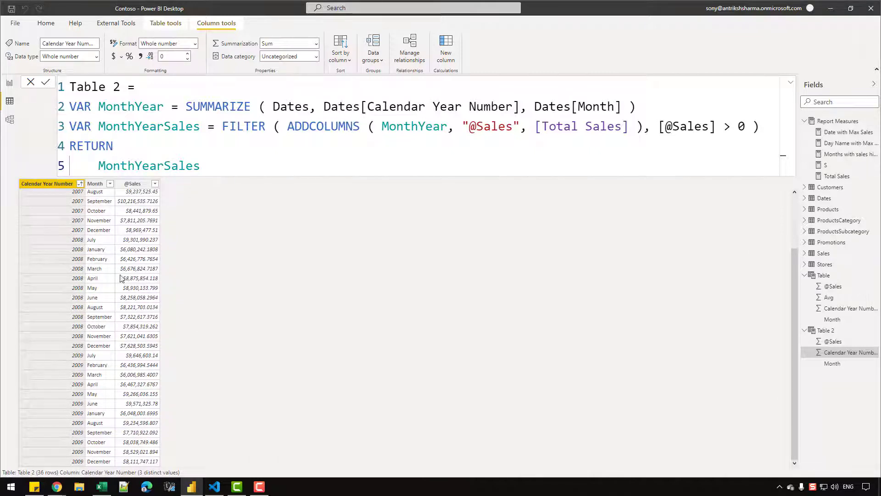
pyautogui.scroll(2, 121, 278)
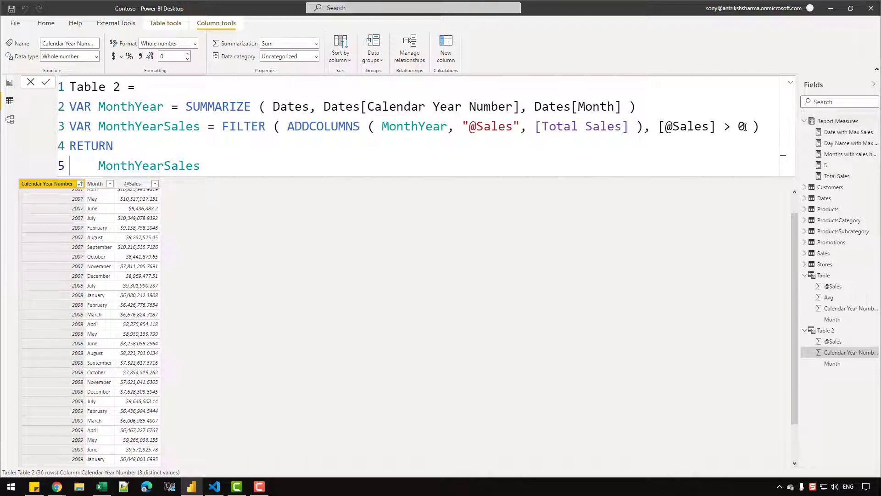
# Declare a new variable named MonthYearAvg on a line before RETURN
pyautogui.press('Return')
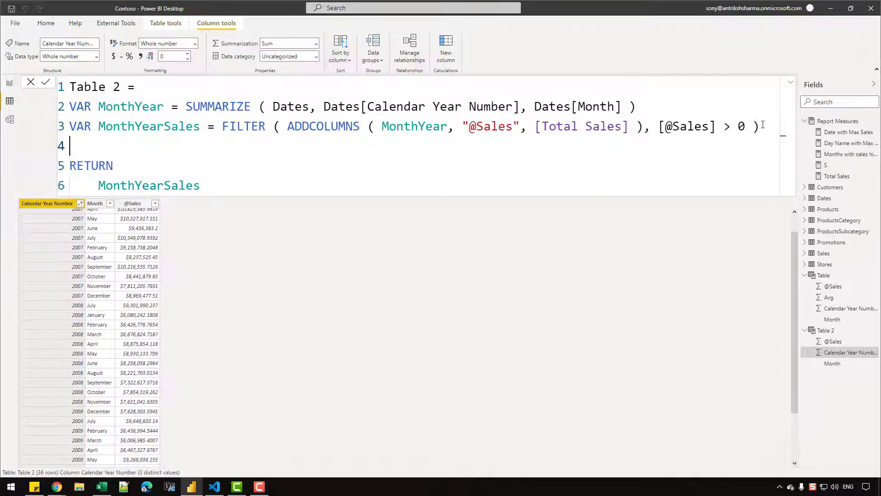
pyautogui.write('VAR')
pyautogui.write('th')
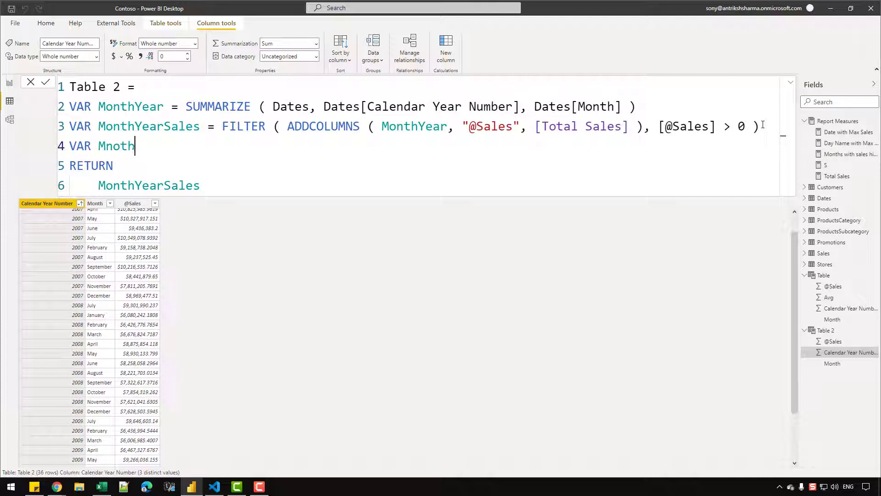
pyautogui.press('BackSpace')
pyautogui.press('BackSpace')
pyautogui.press('BackSpace')
pyautogui.press('BackSpace')
pyautogui.write('nt')
pyautogui.press('BackSpace')
pyautogui.press('BackSpace')
pyautogui.write('onthYearAvg =')
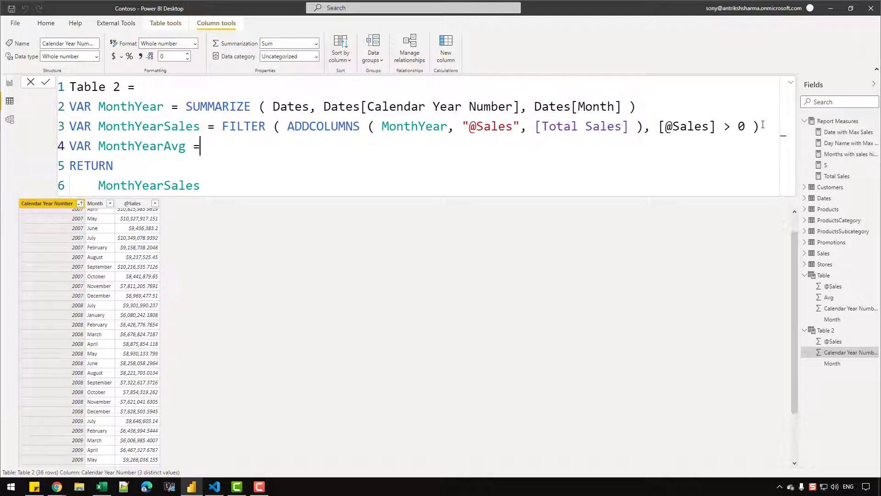
# Start MonthYearAvg with ADDCOLUMNS over MonthYearSales and name the new column "Avg"
pyautogui.hotkey('shift', 'Return')
pyautogui.write('ADDCOLUMNS (')
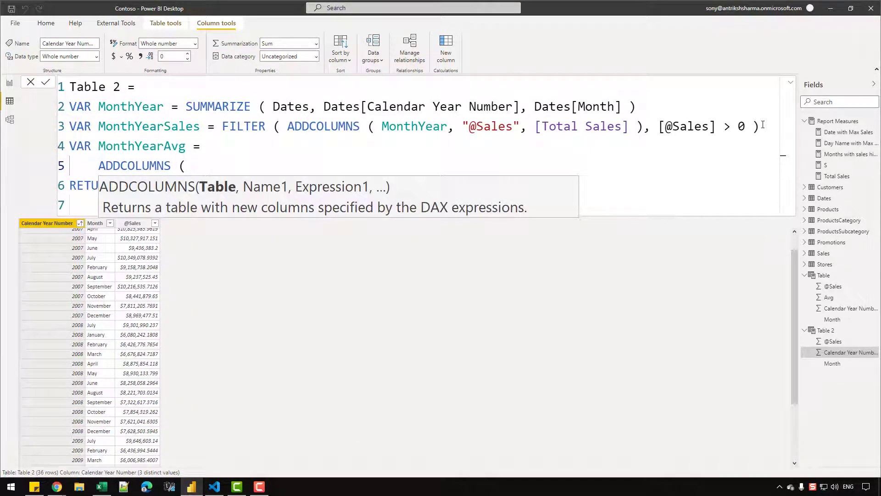
pyautogui.hotkey('shift', 'Return')
pyautogui.write('MONTH')
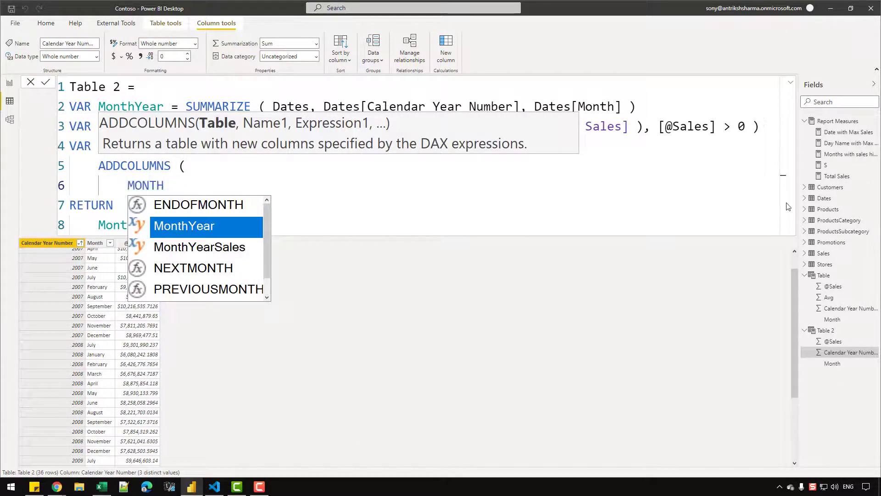
pyautogui.press('Down')
pyautogui.press('Tab')
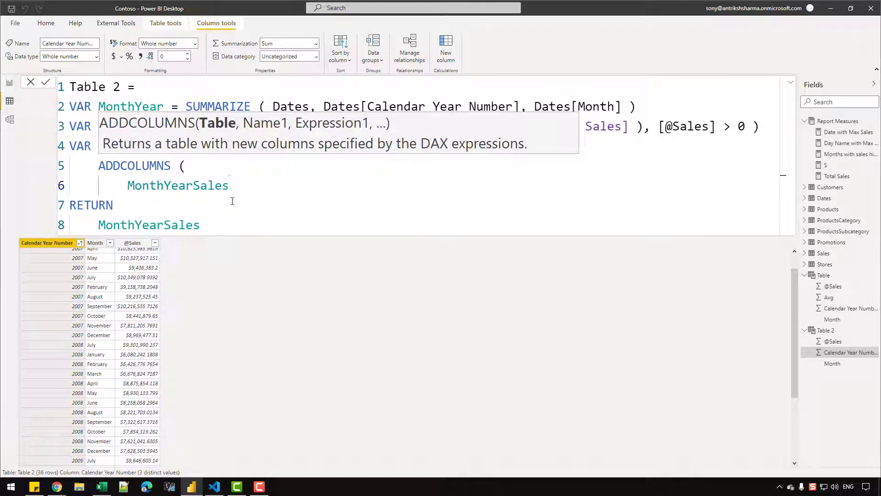
pyautogui.write(', "Avg",')
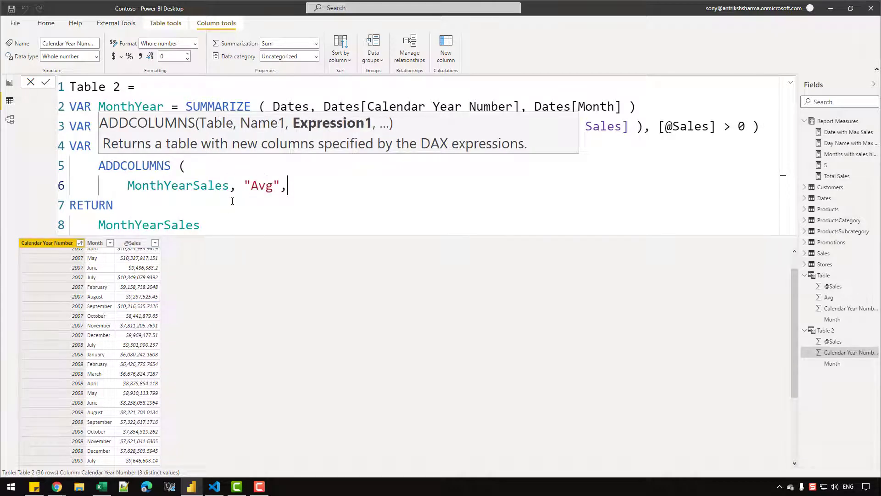
pyautogui.hotkey('shift', 'Return')
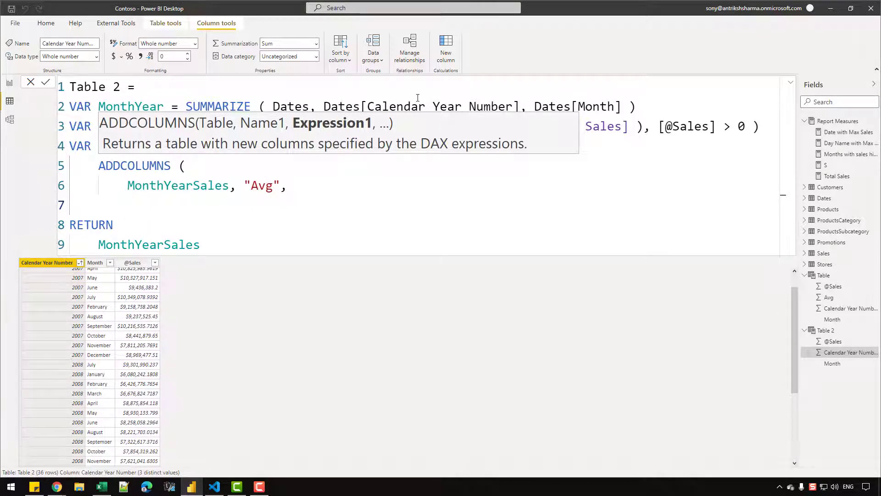
# Define a CurrentYear variable as Dates[Calendar Year Number] inside the "Avg" expression and open a new line below it
pyautogui.write('VAR')
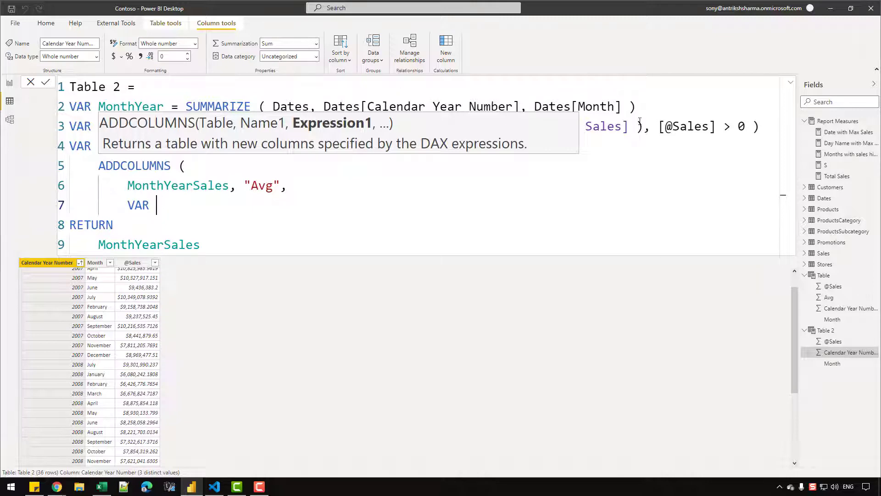
pyautogui.click(639, 110)
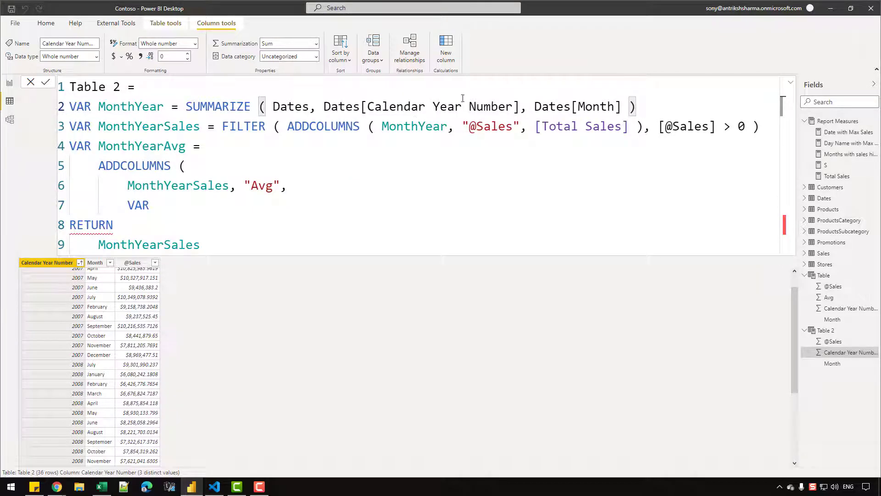
pyautogui.click(183, 204)
pyautogui.write('Curre')
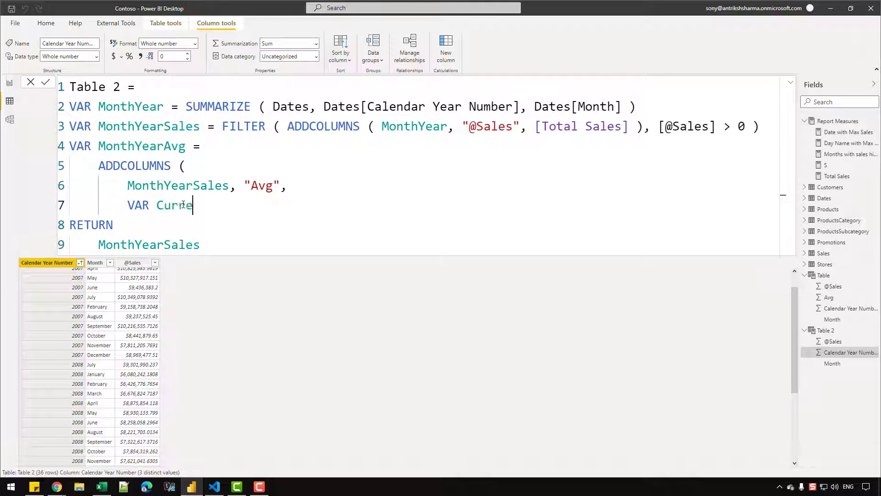
pyautogui.write('ntYear = dates')
pyautogui.press('Down')
pyautogui.press('Tab')
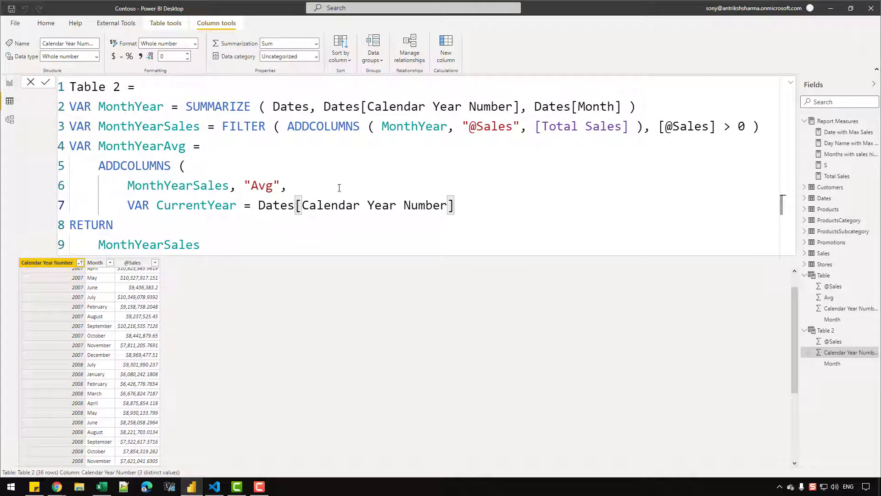
pyautogui.moveTo(455, 205); pyautogui.dragTo(258, 205)
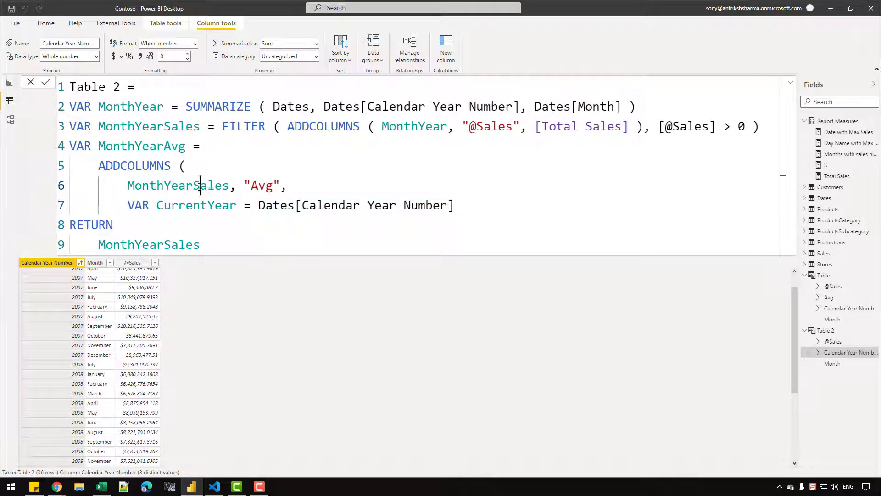
pyautogui.doubleClick(200, 185)
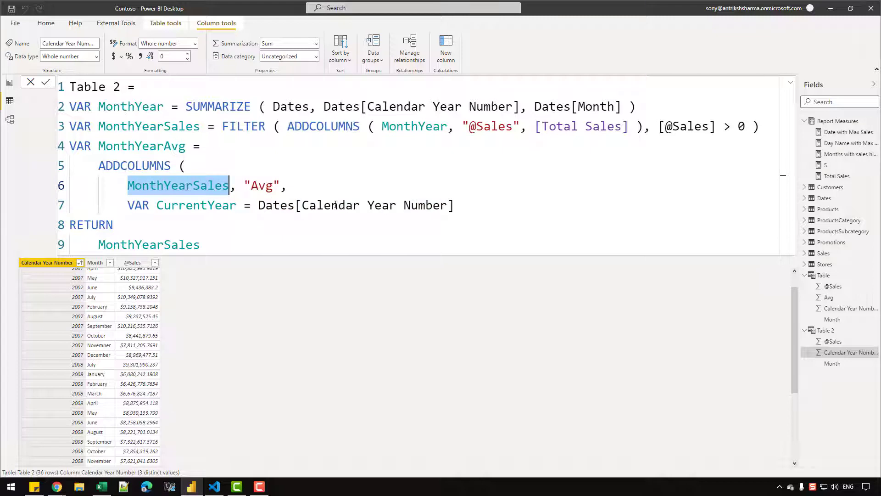
pyautogui.moveTo(260, 206); pyautogui.dragTo(498, 204)
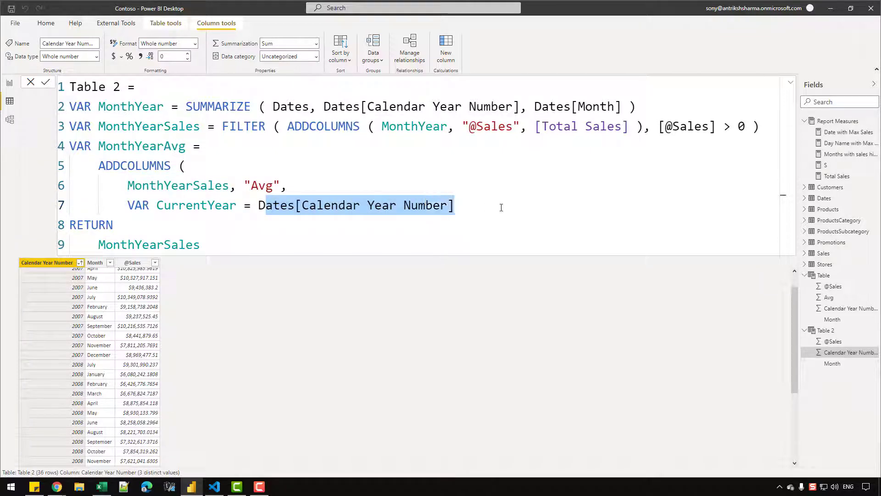
pyautogui.click(501, 207)
pyautogui.press('Return')
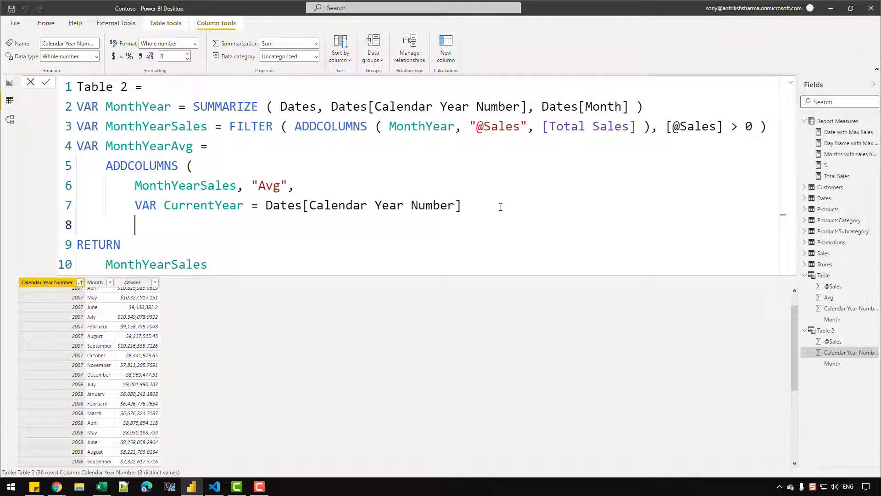
# Declare a SameRows variable below CurrentYear and start it with FILTER over MonthYearSales
pyautogui.write('VAR')
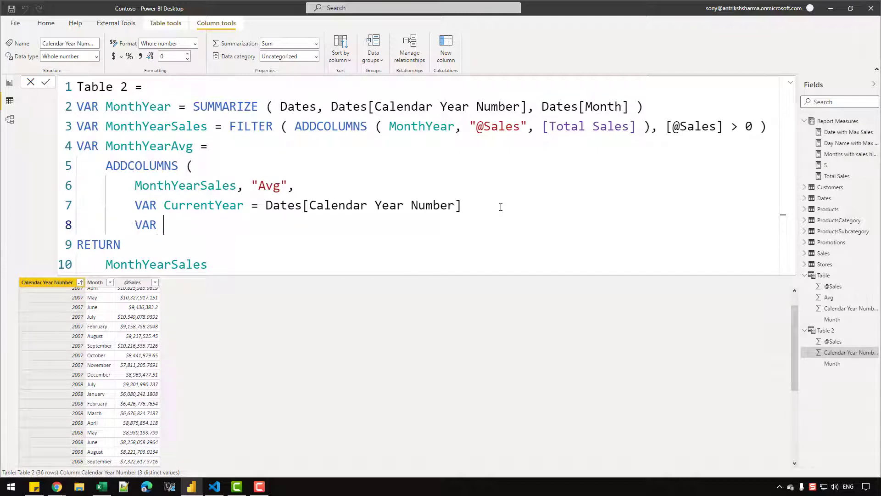
pyautogui.doubleClick(153, 125)
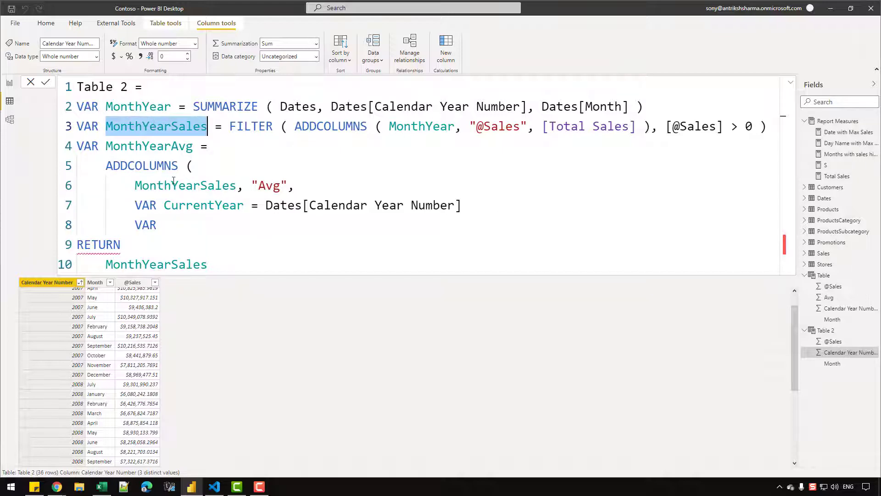
pyautogui.doubleClick(218, 204)
pyautogui.click(193, 221)
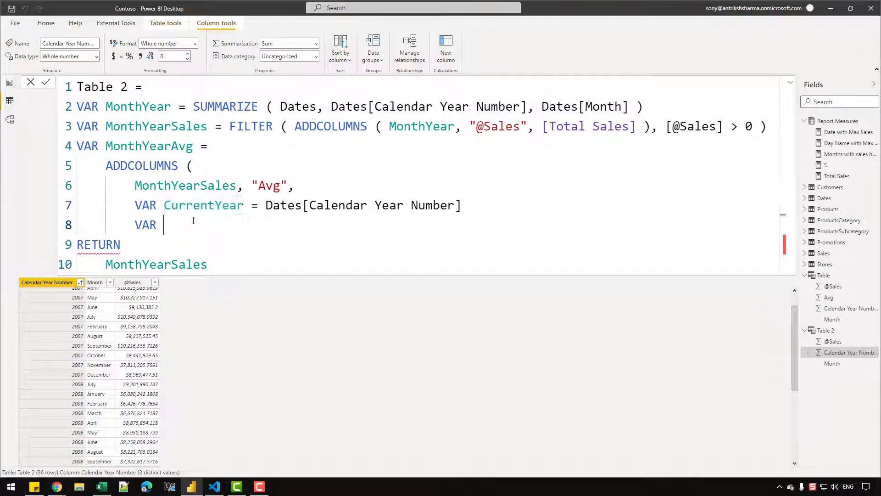
pyautogui.write('Same')
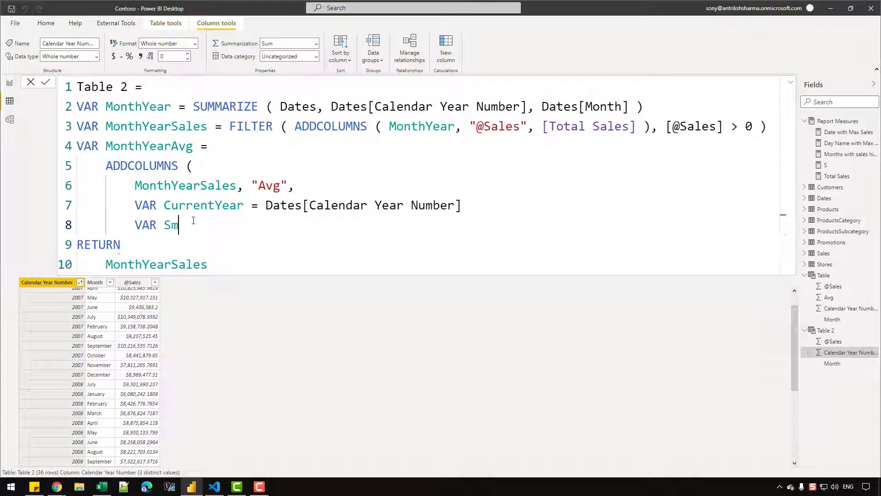
pyautogui.write('Rows = FILTER (')
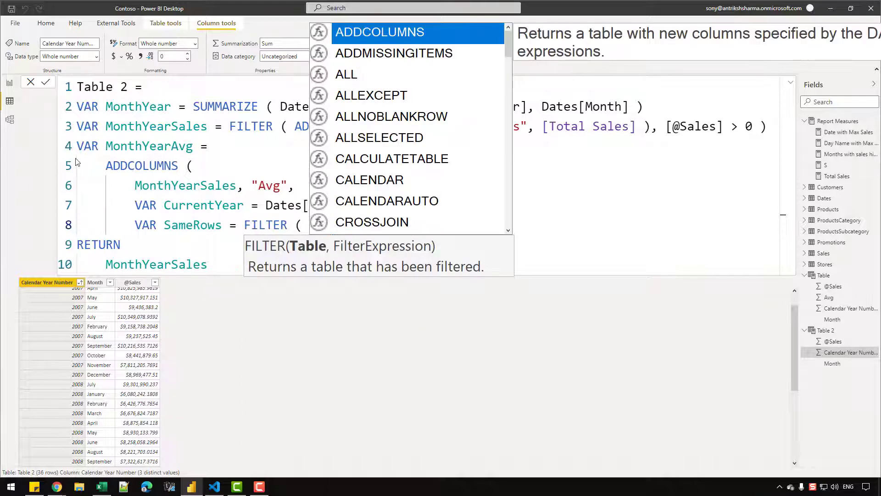
pyautogui.doubleClick(137, 125)
pyautogui.hotkey('ctrl', 'c')
pyautogui.click(317, 225)
pyautogui.hotkey('ctrl', 'v')
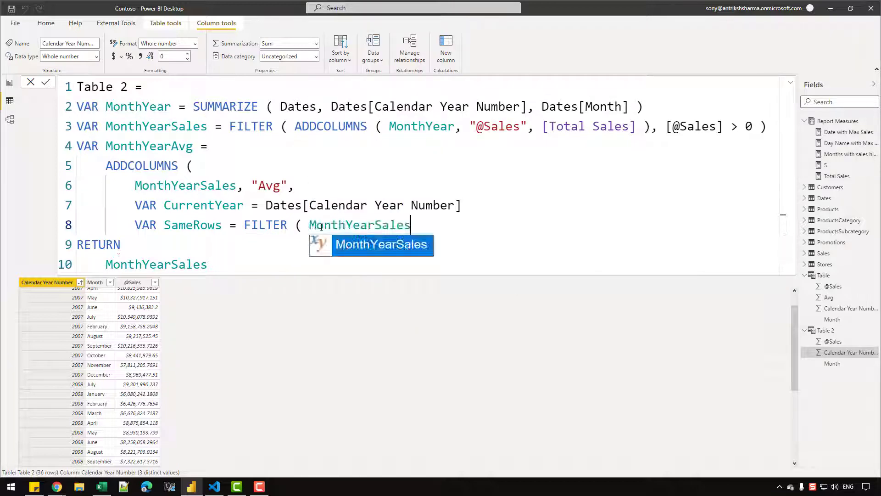
# Complete the SameRows filter with the condition Dates[Calendar Year Number] = CurrentYear and open a new line below it
pyautogui.write(', ')
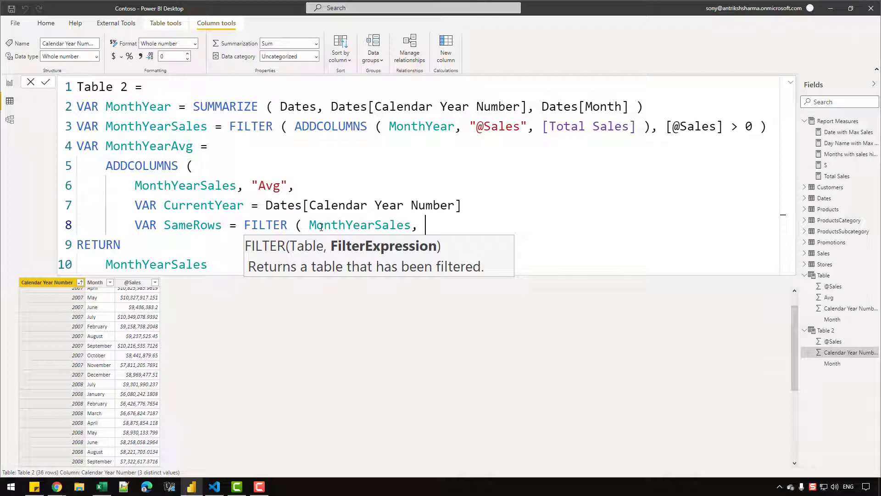
pyautogui.write('Dates')
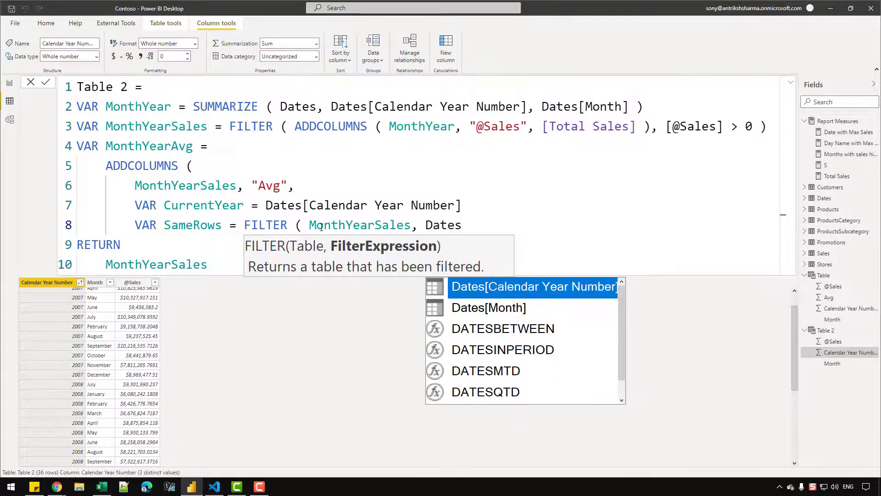
pyautogui.write('[Calendar Year Number] = CURRENT')
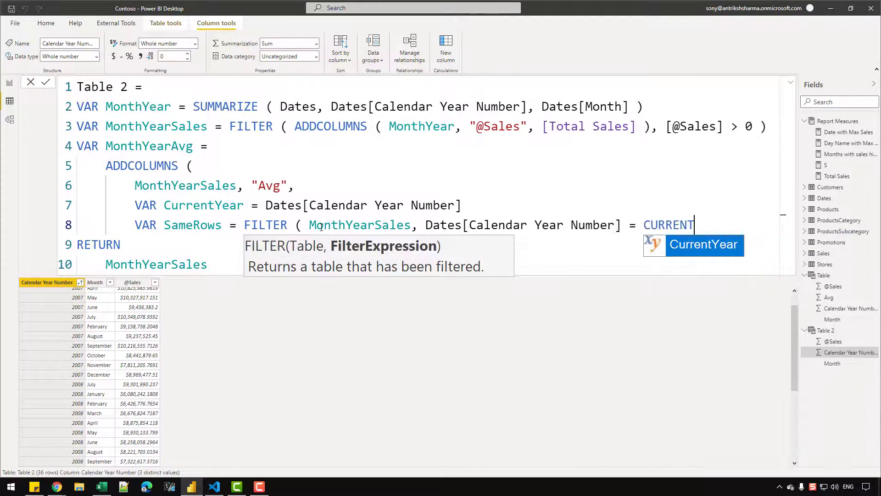
pyautogui.press('Tab')
pyautogui.write(')')
pyautogui.press('Return')
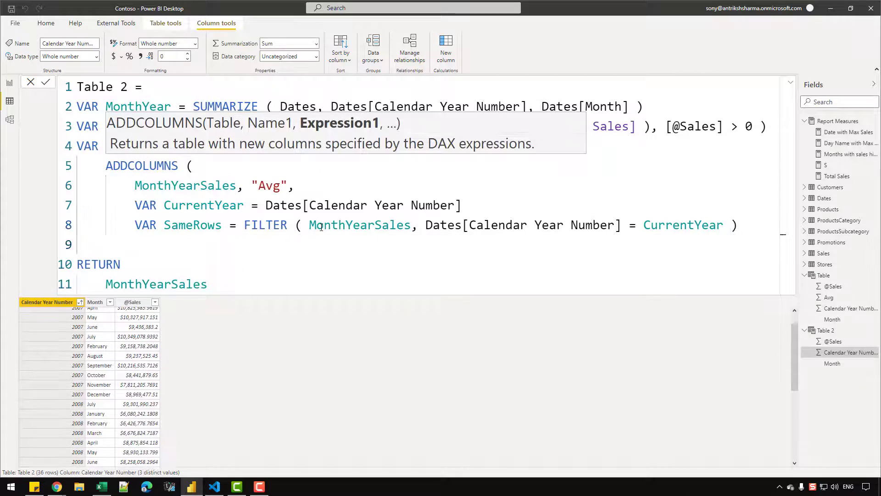
# Define a Result variable as AVERAGEX ( SameRows, [Total Sales] ) below SameRows
pyautogui.write('VAR ')
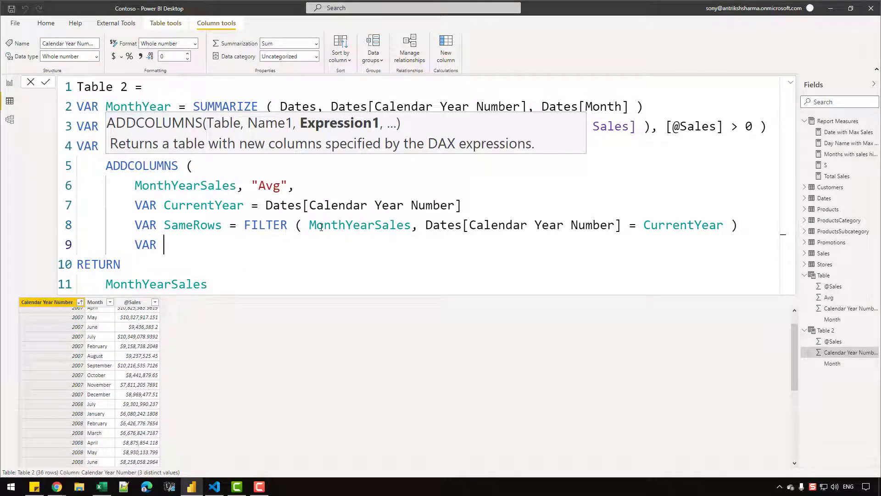
pyautogui.write('Result = AV')
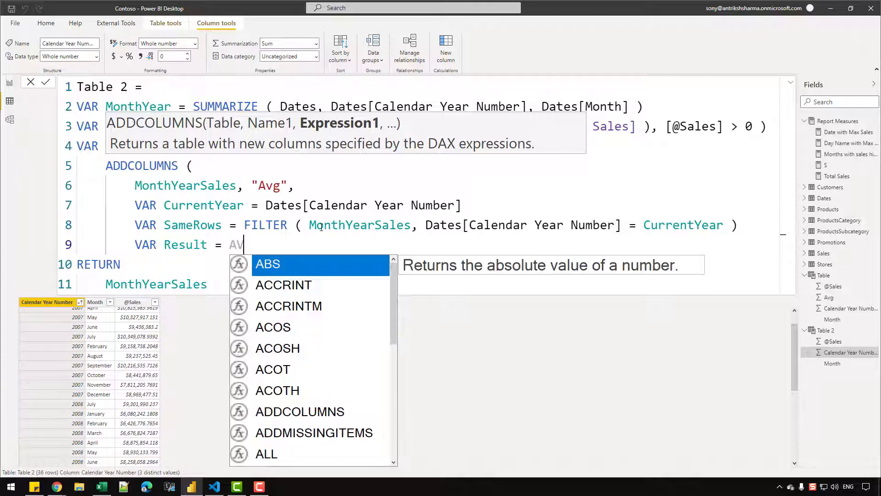
pyautogui.write('ERAGEX ( ')
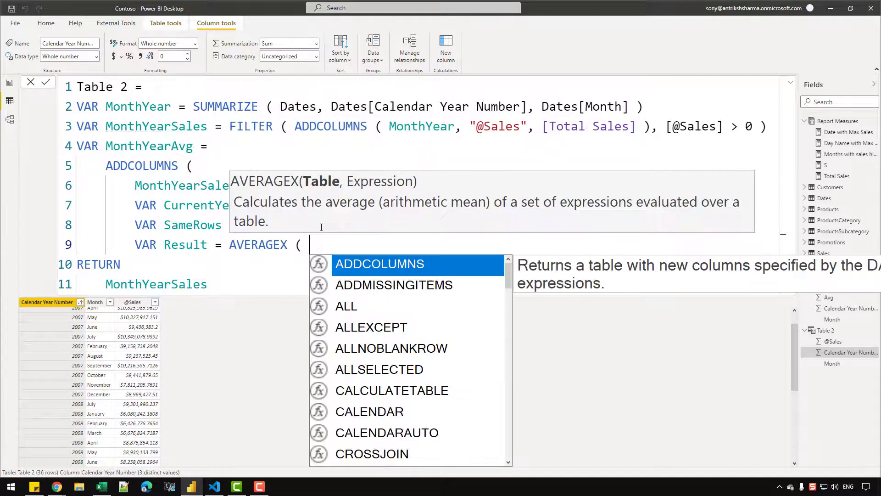
pyautogui.write('SAMER')
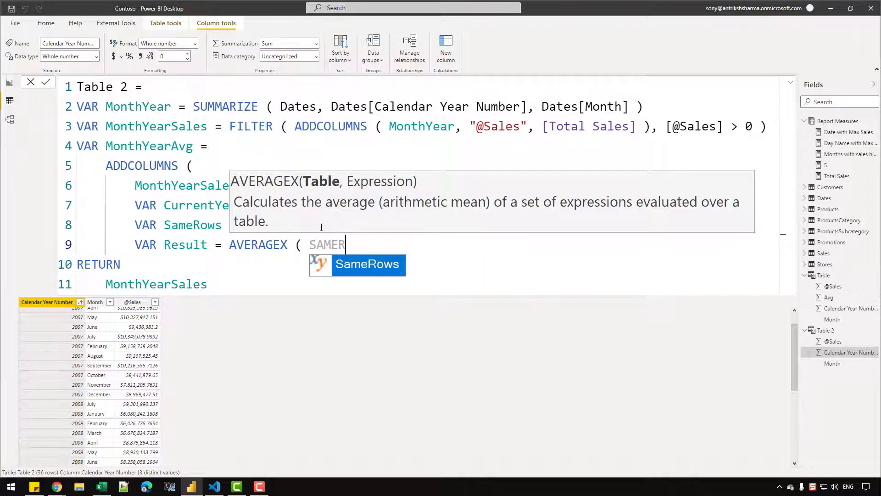
pyautogui.press('Tab')
pyautogui.write(', [TO')
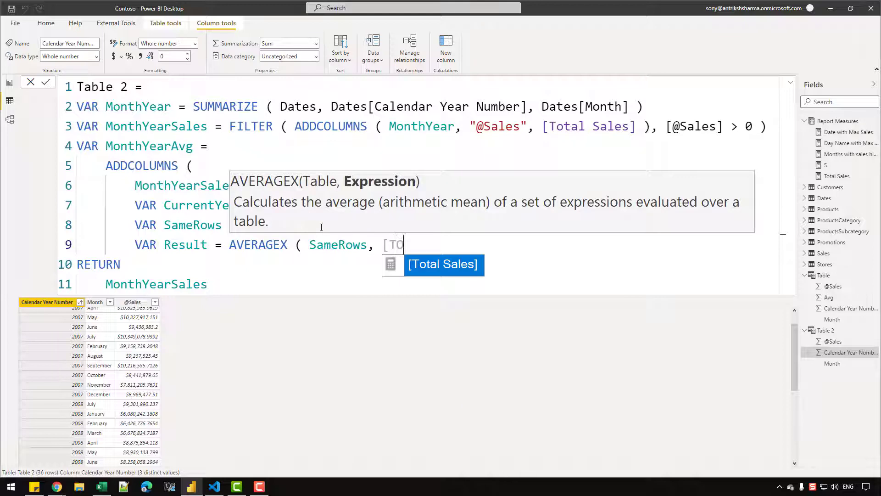
pyautogui.press('Tab')
pyautogui.write(')')
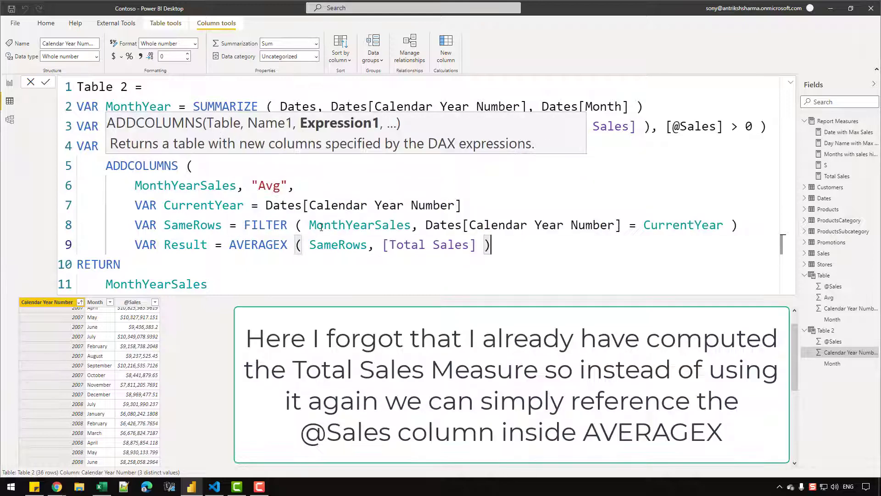
# Return Result from the "Avg" expression with an inner RETURN and close the ADDCOLUMNS parenthesis
pyautogui.press('Return')
pyautogui.write('RETURN')
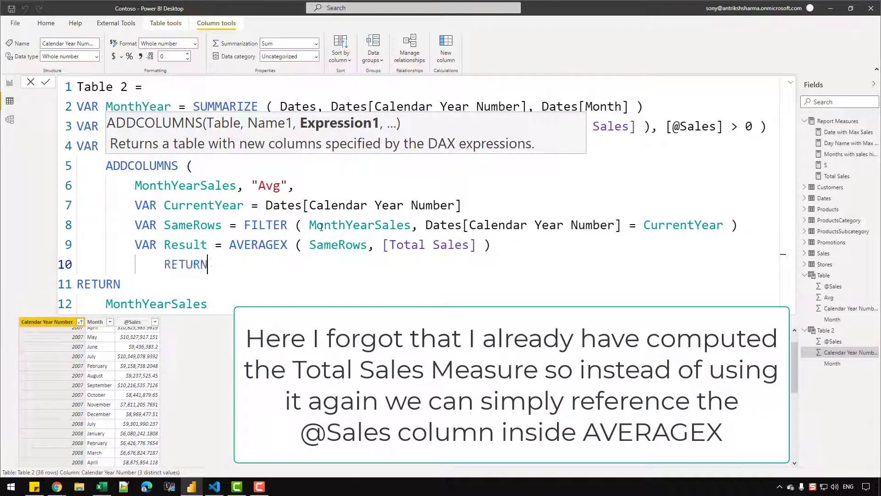
pyautogui.hotkey('shift', 'Tab')
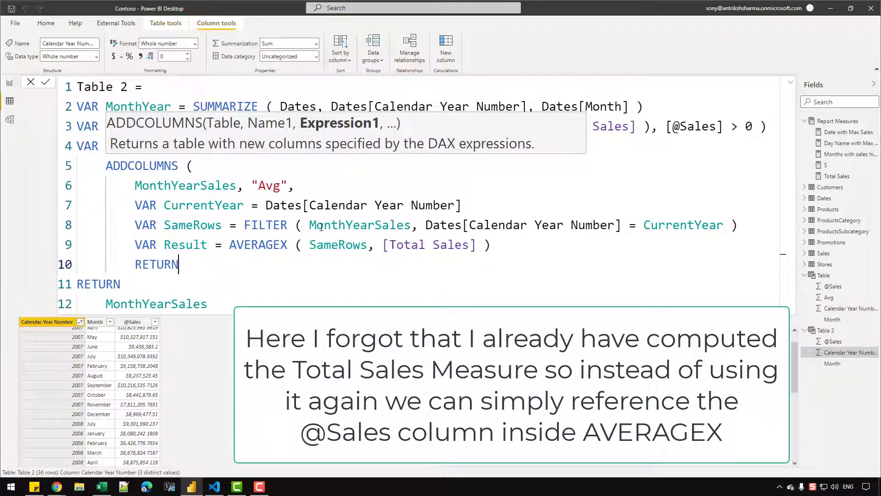
pyautogui.press('Return')
pyautogui.press('Tab')
pyautogui.write('REsult')
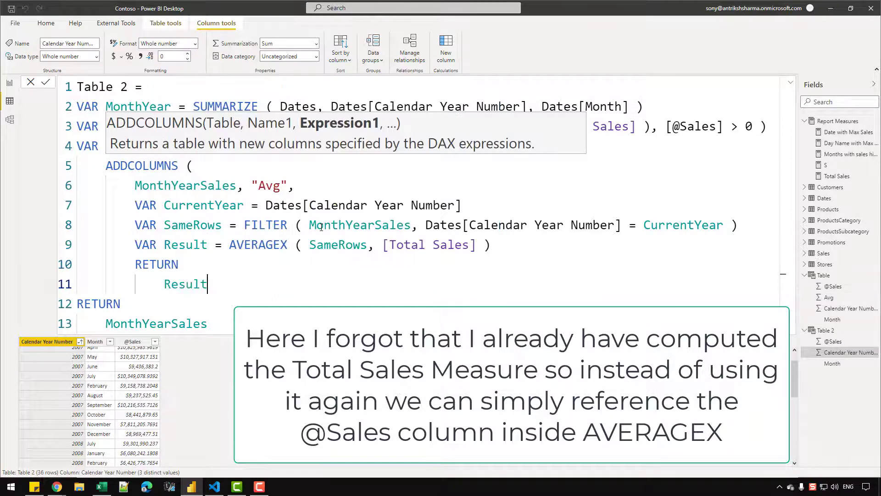
pyautogui.press('Return')
pyautogui.write(')')
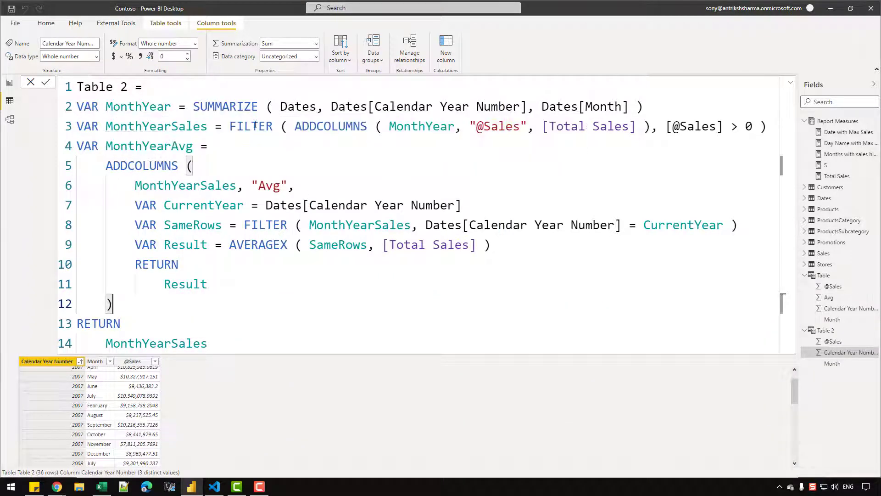
# Make the table's final RETURN output MonthYearAvg instead of MonthYearSales, commit the formula, and collapse the editor to show the rows
pyautogui.doubleClick(140, 147)
pyautogui.hotkey('ctrl', 'c')
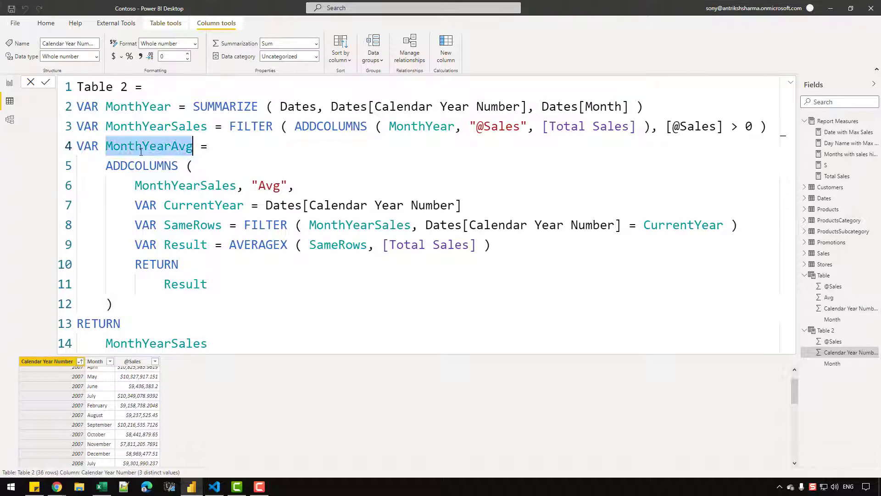
pyautogui.doubleClick(201, 344)
pyautogui.hotkey('ctrl', 'v')
pyautogui.press('Return')
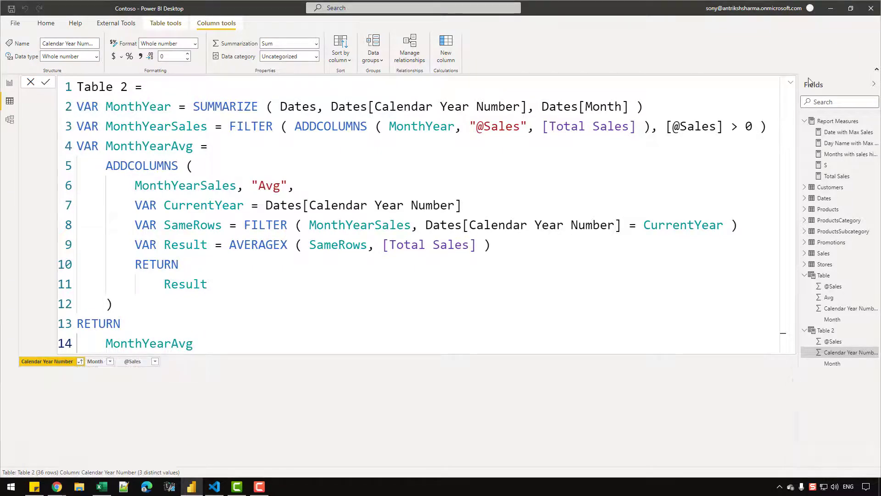
pyautogui.click(791, 83)
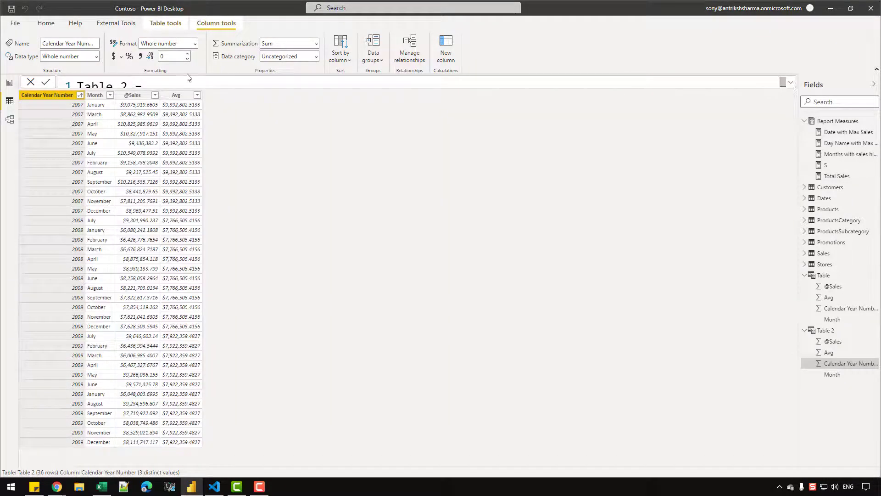
# Format the Avg column as a decimal number with thousands separators and 0 decimal places
pyautogui.click(184, 96)
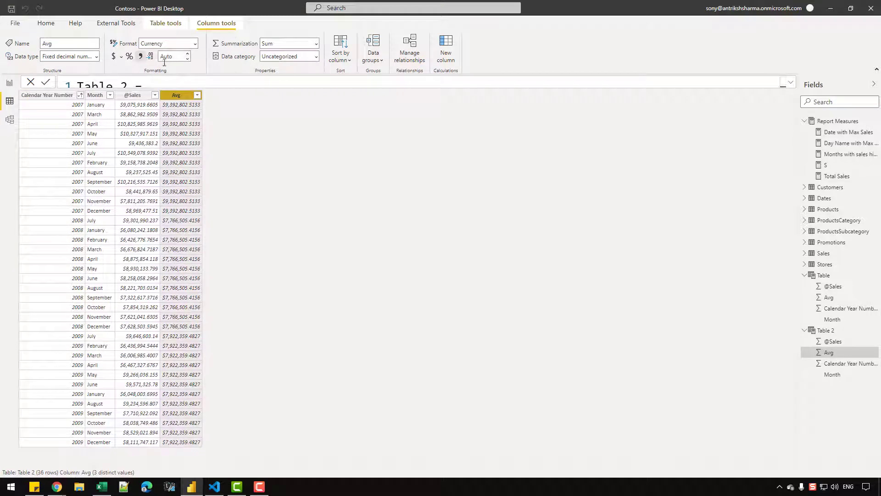
pyautogui.click(141, 56)
pyautogui.click(142, 57)
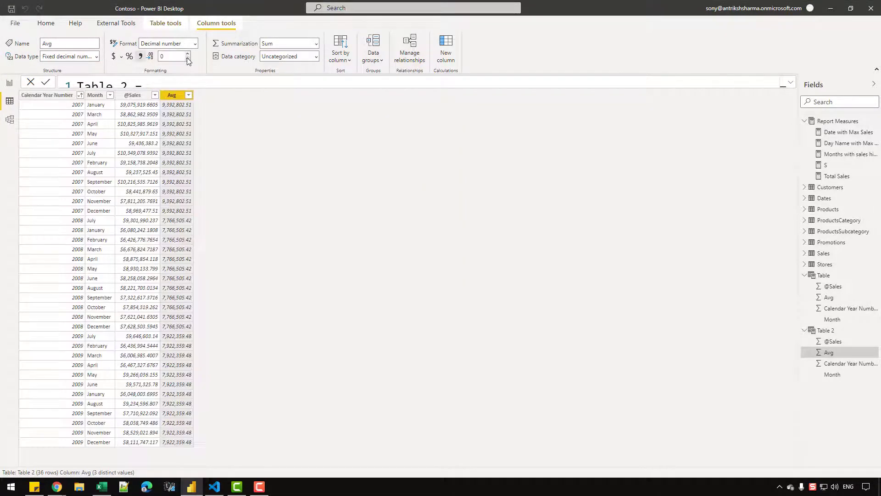
pyautogui.click(132, 97)
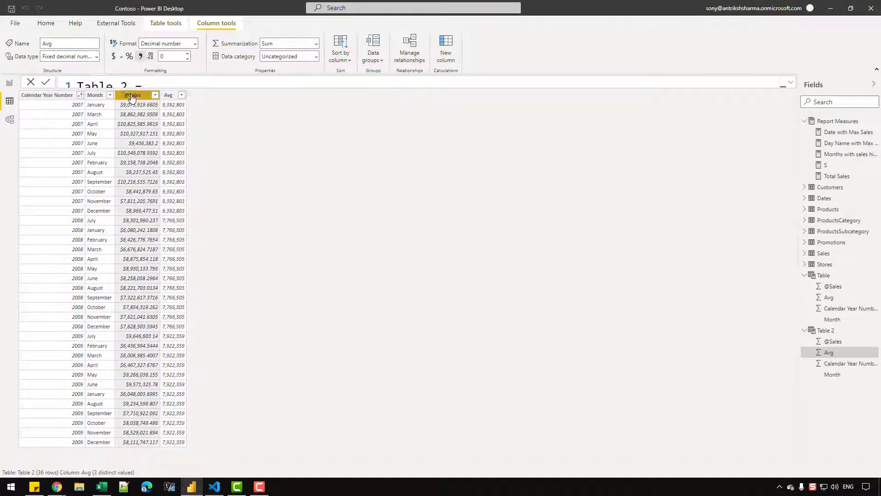
pyautogui.click(142, 56)
pyautogui.click(189, 58)
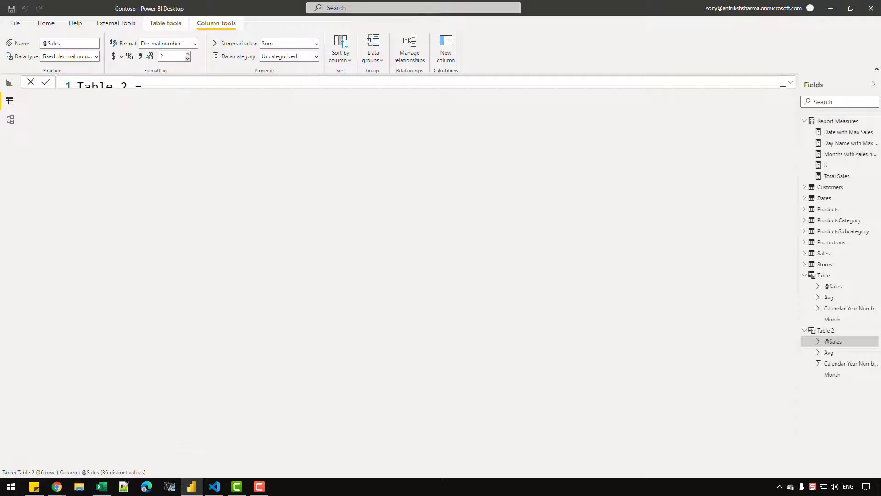
pyautogui.click(188, 58)
pyautogui.click(189, 59)
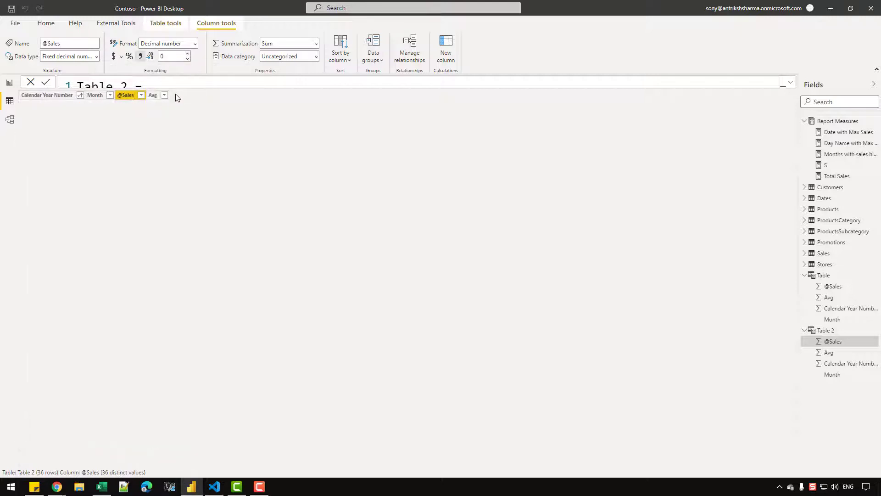
pyautogui.click(168, 95)
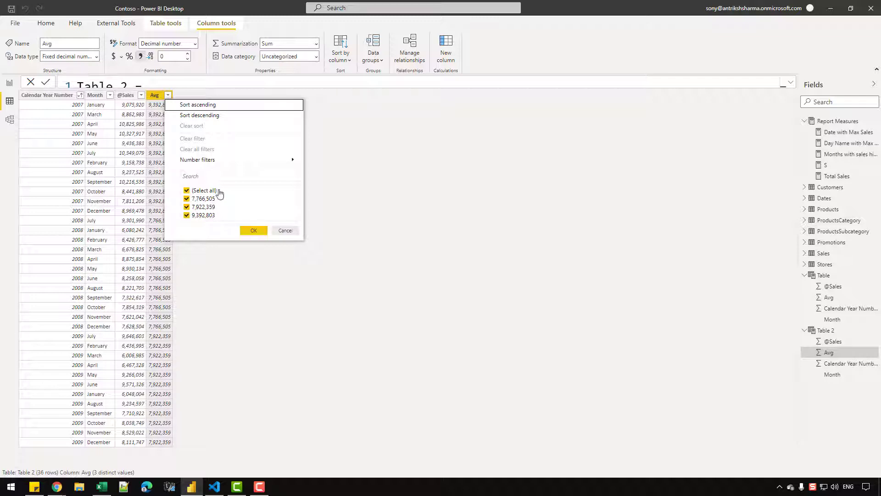
pyautogui.click(451, 159)
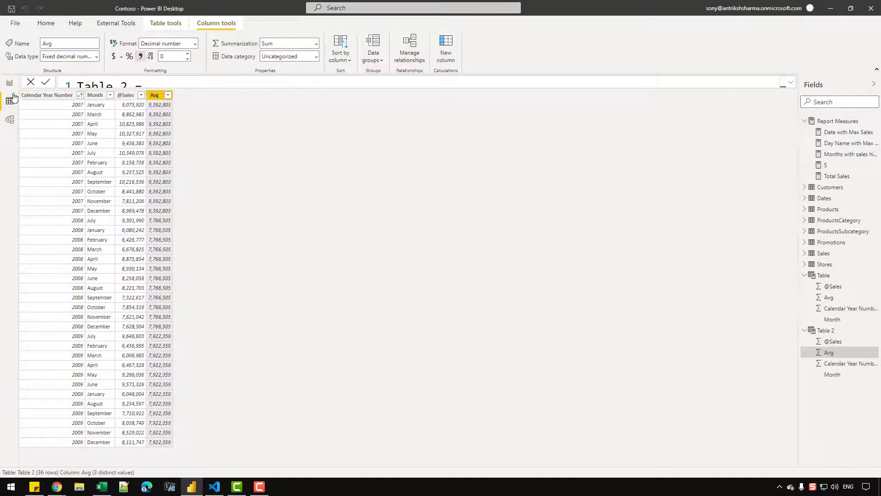
# In the report's "Months with sales higher than avg" measure, return AvgCurrentYear inside CALCULATE instead of Result, commit, and review the matrix averages
pyautogui.click(10, 83)
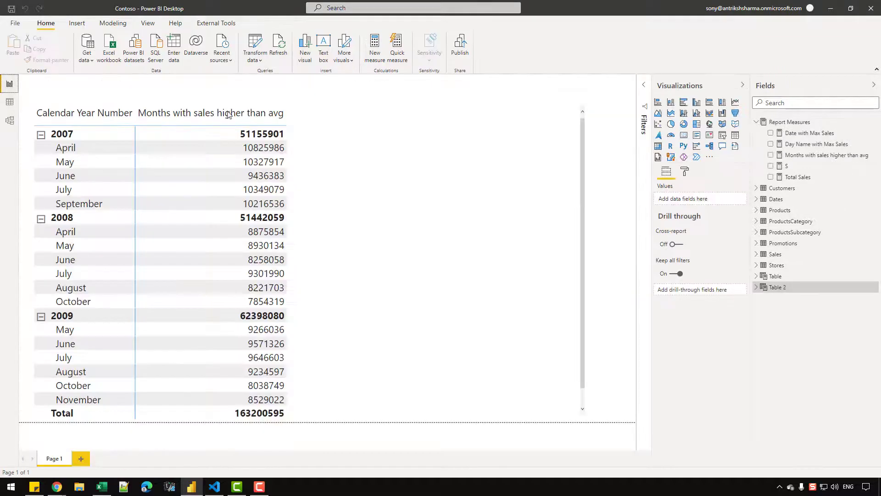
pyautogui.click(827, 156)
pyautogui.click(640, 85)
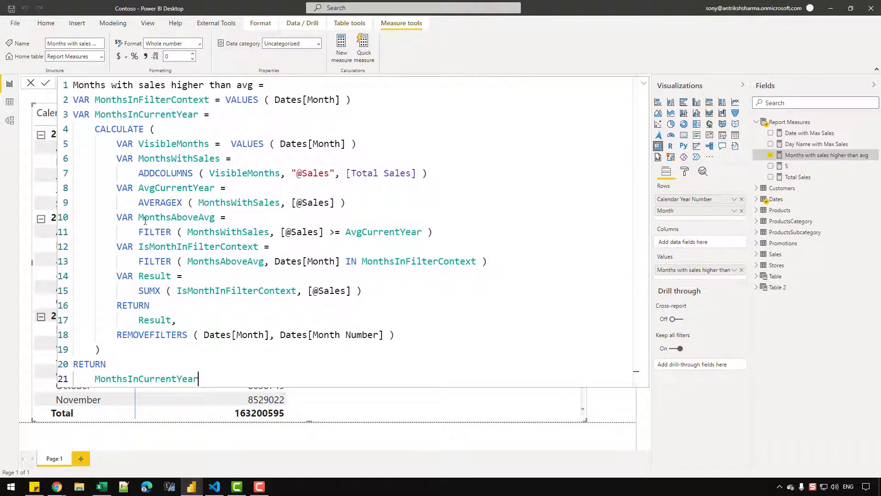
pyautogui.doubleClick(155, 189)
pyautogui.hotkey('ctrl', 'c')
pyautogui.doubleClick(154, 320)
pyautogui.hotkey('ctrl', 'v')
pyautogui.click(46, 83)
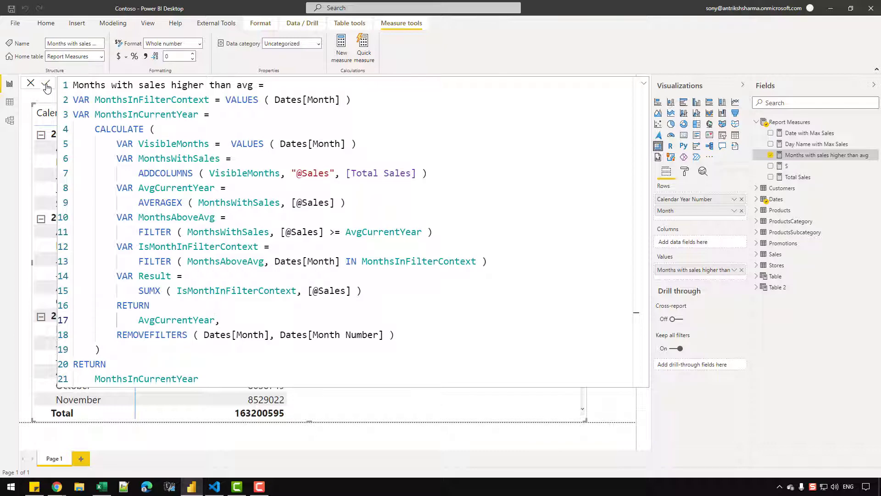
pyautogui.click(645, 83)
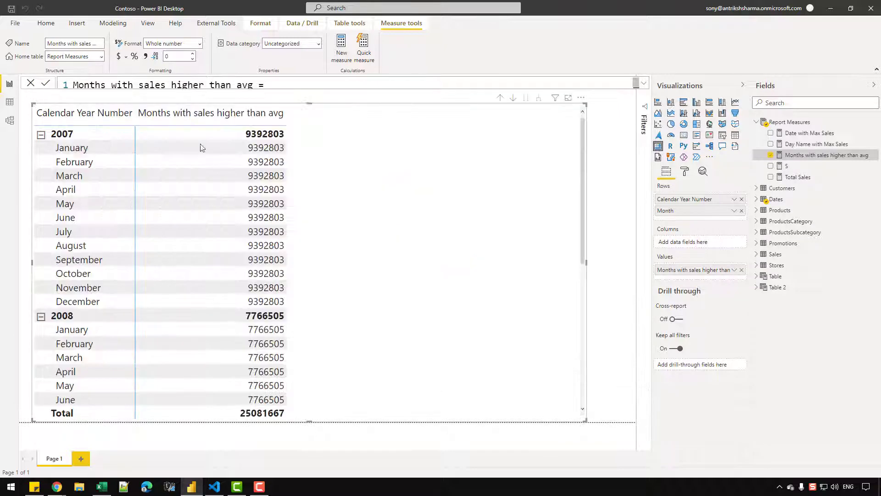
pyautogui.scroll(-3, 274, 232)
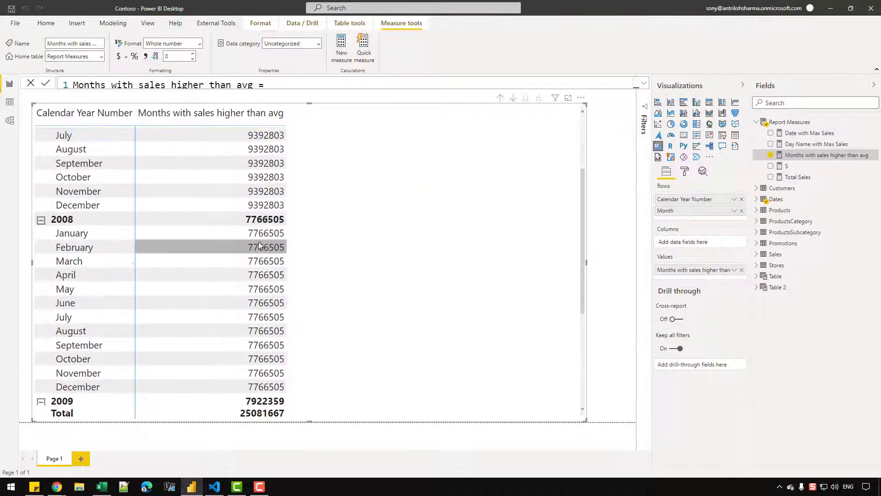
# Compare the 2008 and 2009 monthly averages in the report matrix with the distinct values of Table 2's Avg column
pyautogui.scroll(-5, 271, 242)
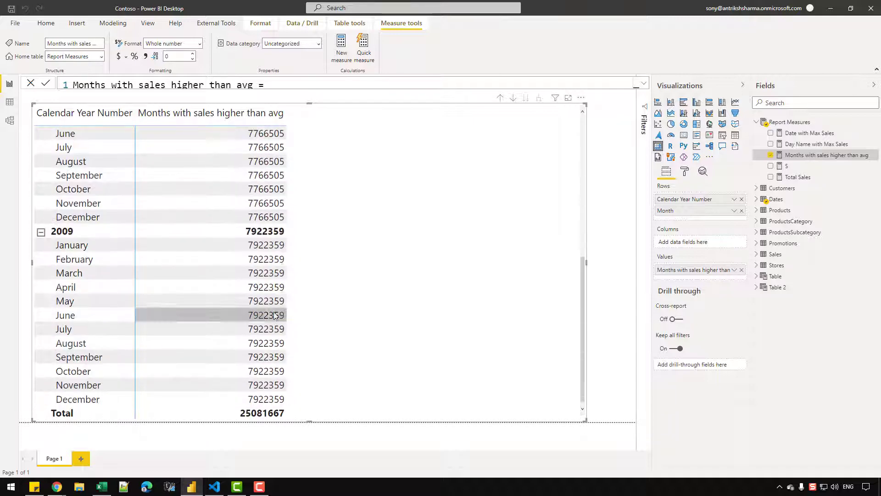
pyautogui.click(9, 101)
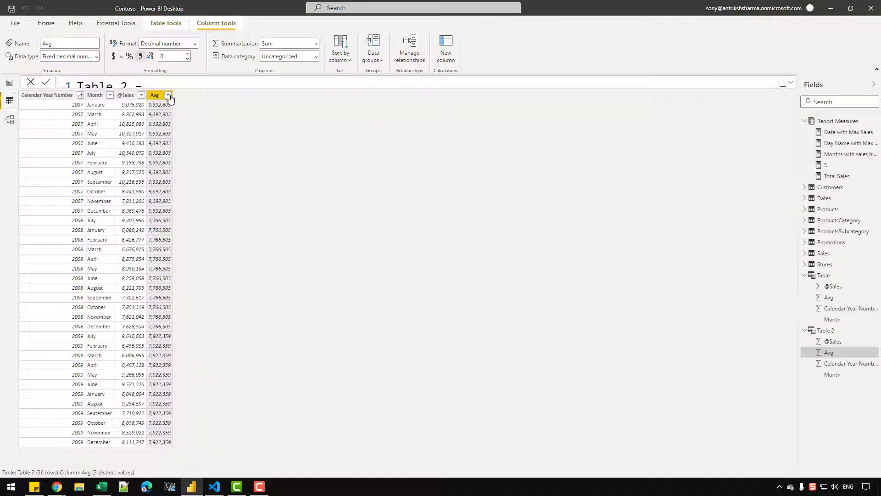
pyautogui.click(167, 96)
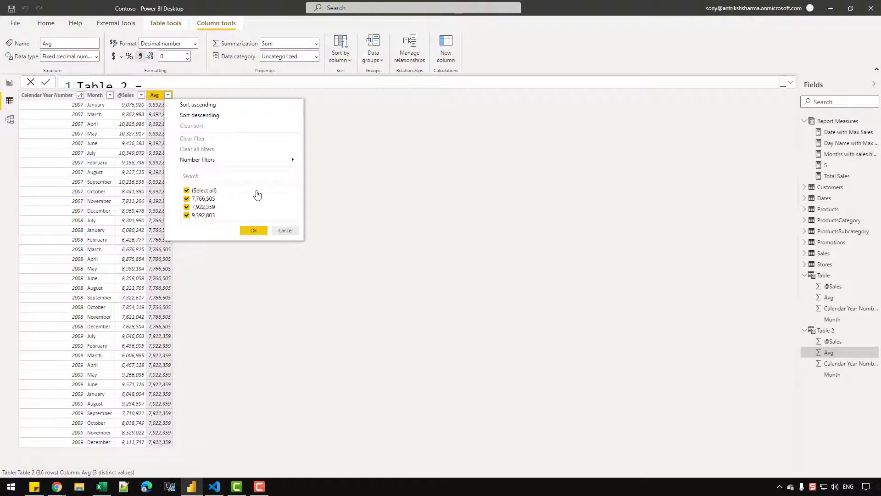
pyautogui.click(399, 157)
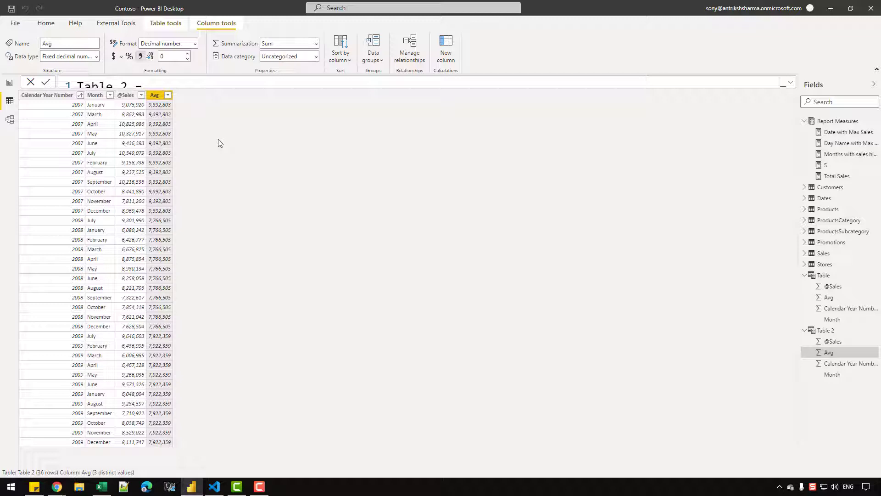
# In the Table 2 formula, add a FilterRows variable after MonthYearAvg that begins a FILTER over MonthYearAvg
pyautogui.click(790, 82)
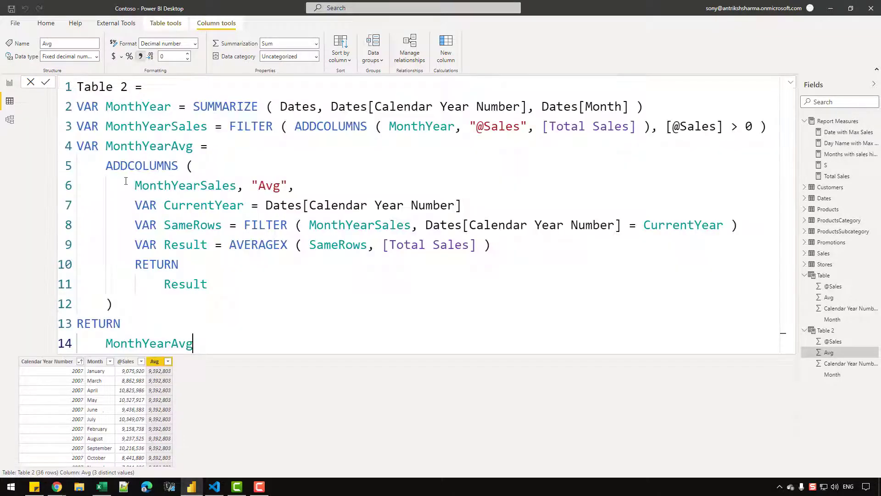
pyautogui.click(145, 307)
pyautogui.press('Return')
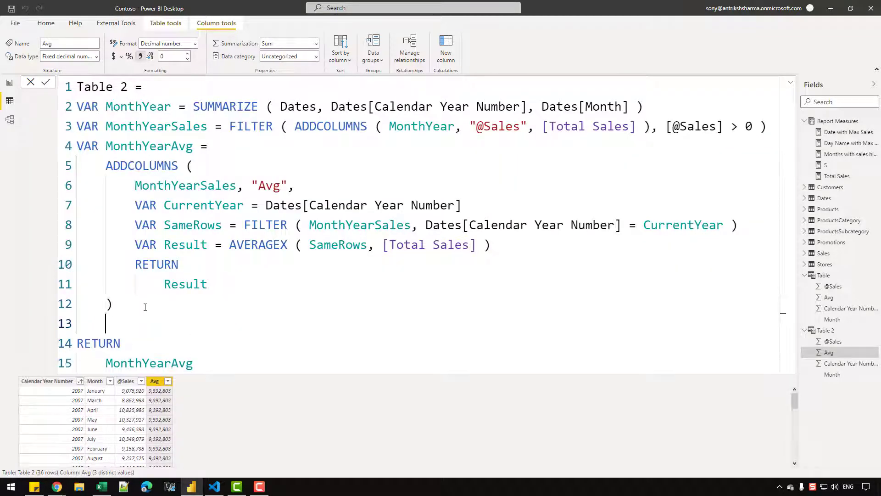
pyautogui.press('BackSpace')
pyautogui.write('VAR')
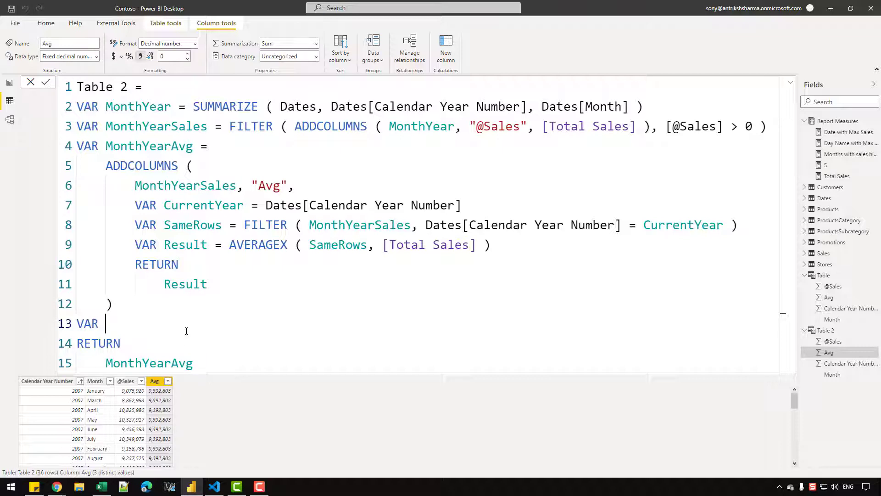
pyautogui.write('FilterRows = FILTER ( ')
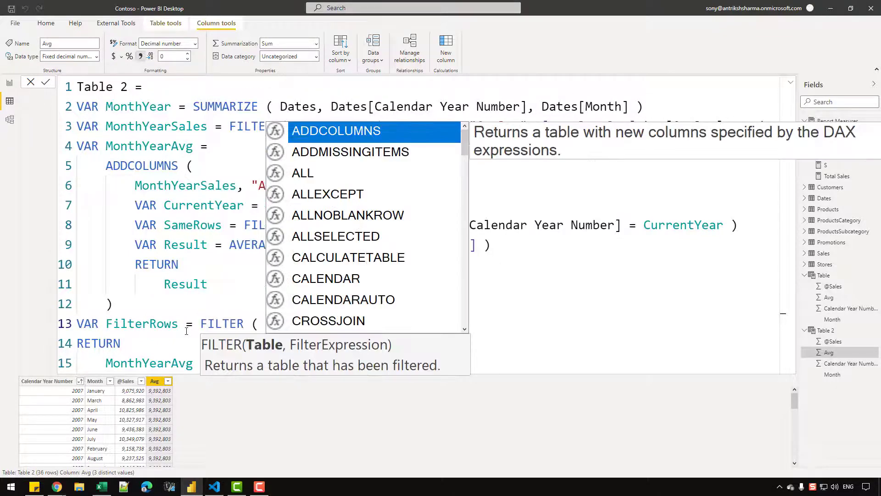
pyautogui.write('Month')
pyautogui.press('Down')
pyautogui.press('Tab')
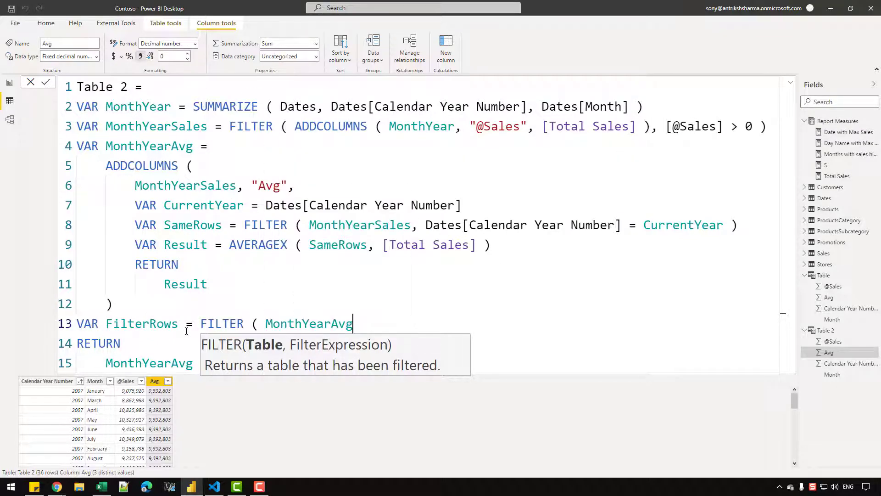
pyautogui.write(', [@')
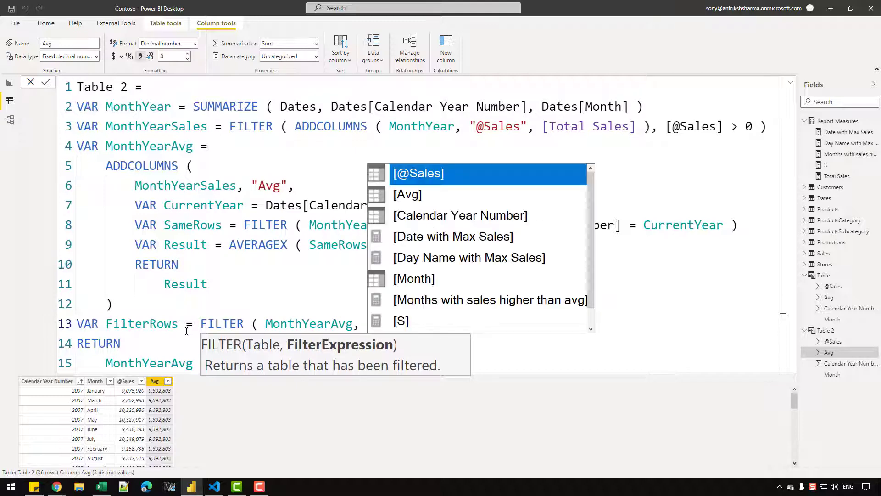
pyautogui.press('Tab')
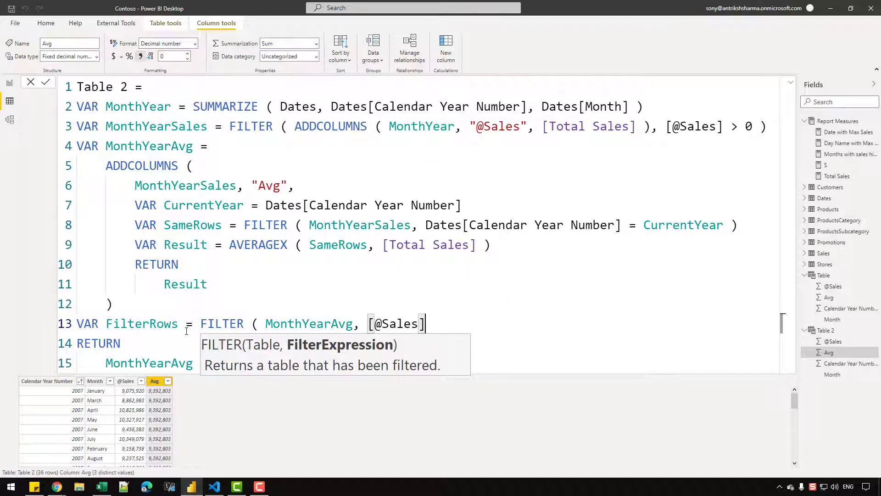
pyautogui.write('>=')
pyautogui.write(' [')
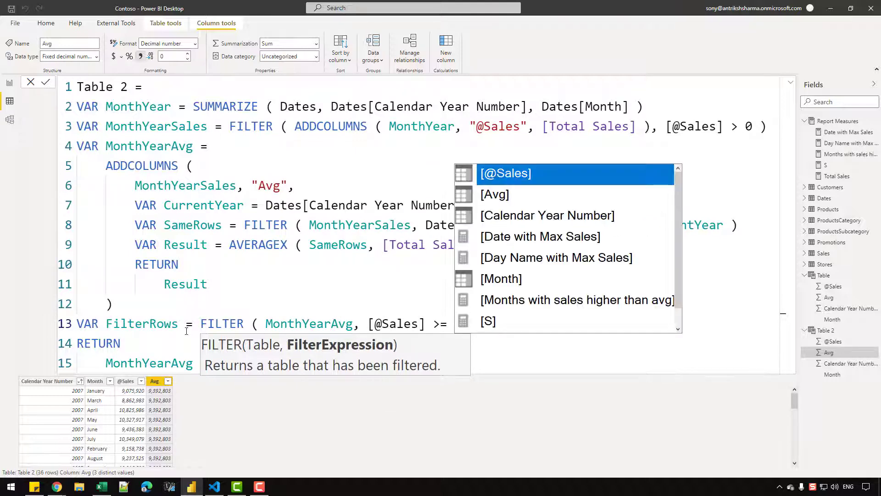
pyautogui.write('AV')
pyautogui.press('Tab')
pyautogui.write(')')
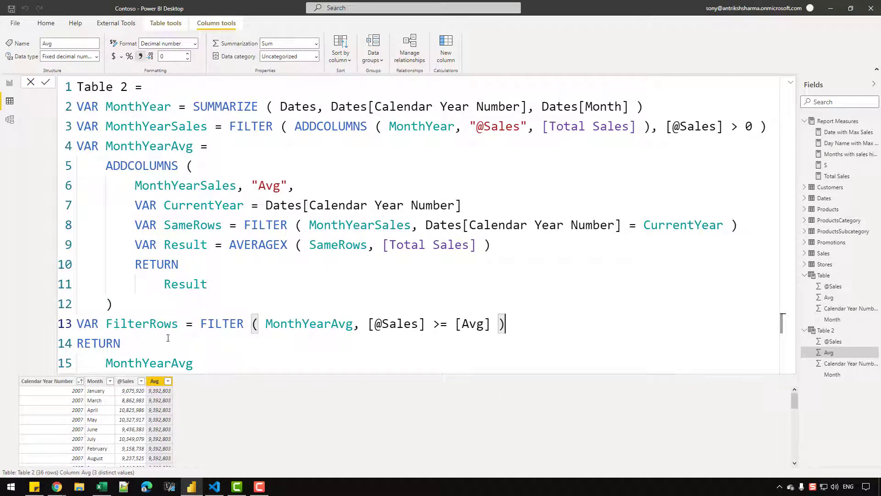
# Make Table 2's final RETURN output FilterRows instead of MonthYearAvg, commit the formula, and collapse the editor
pyautogui.doubleClick(148, 324)
pyautogui.hotkey('ctrl', 'c')
pyautogui.doubleClick(149, 364)
pyautogui.hotkey('ctrl', 'v')
pyautogui.click(307, 410)
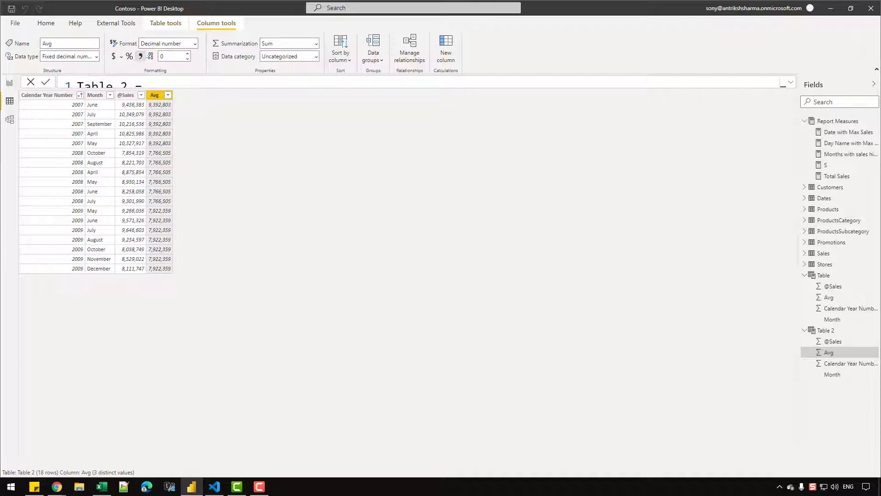
# In the report's "Months with sales higher than avg" measure, return Result inside CALCULATE instead of AvgCurrentYear, commit, and review the matrix months
pyautogui.click(10, 83)
pyautogui.scroll(5, 326, 205)
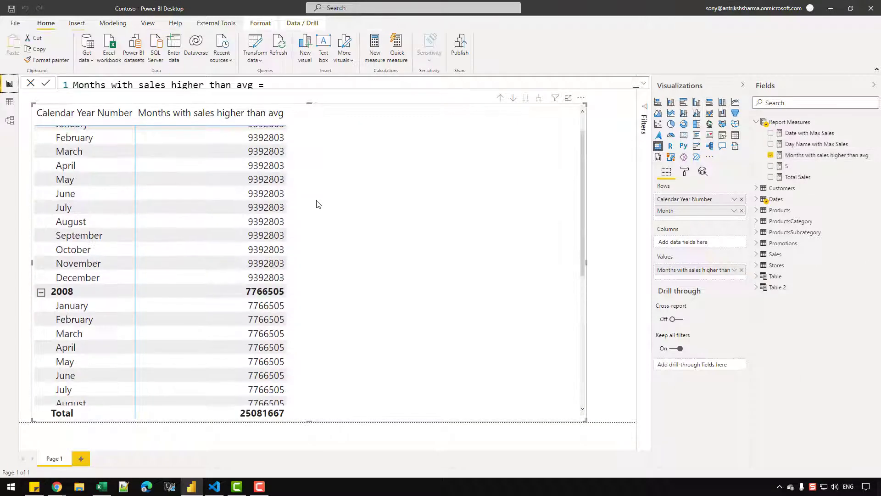
pyautogui.scroll(1, 318, 204)
pyautogui.click(644, 83)
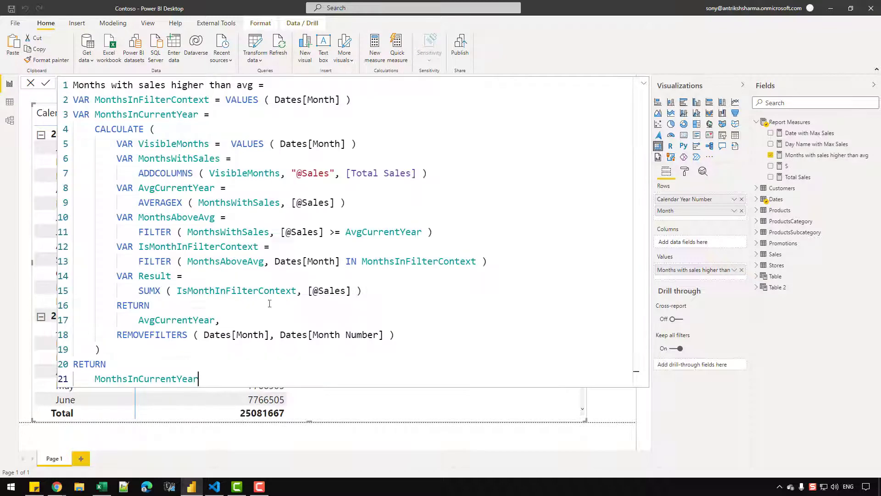
pyautogui.doubleClick(159, 275)
pyautogui.doubleClick(176, 320)
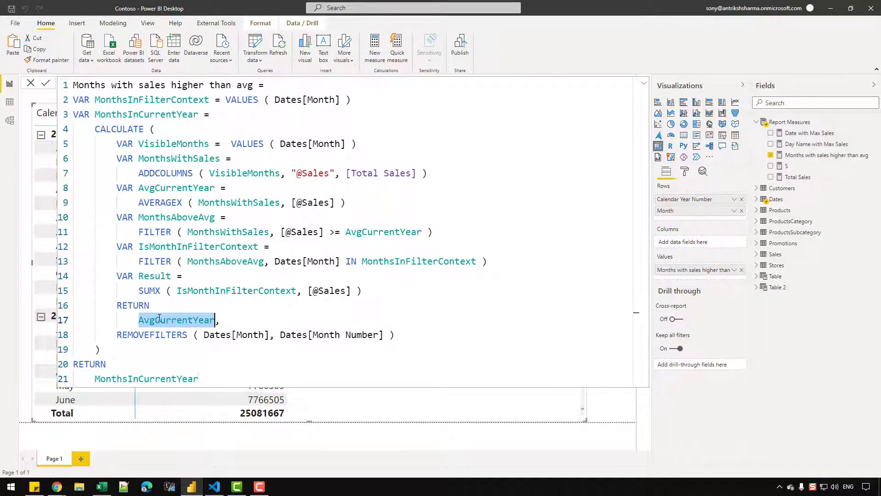
pyautogui.write('Result,')
pyautogui.click(47, 83)
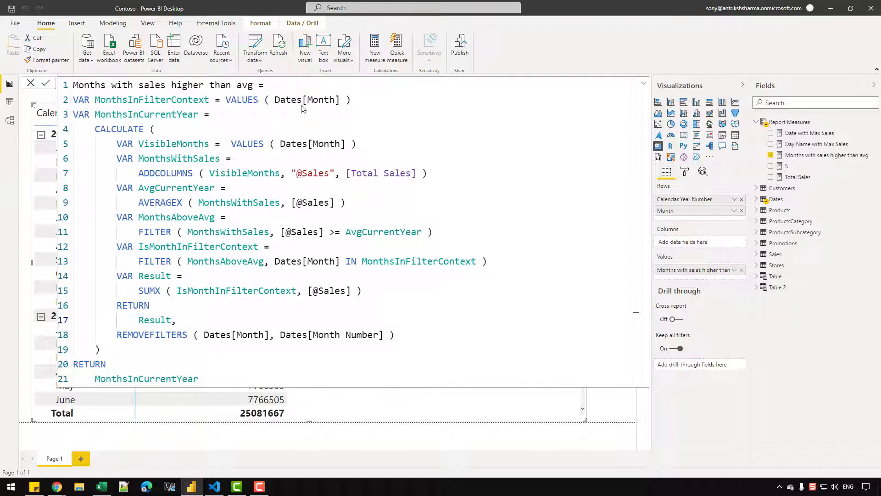
pyautogui.click(644, 83)
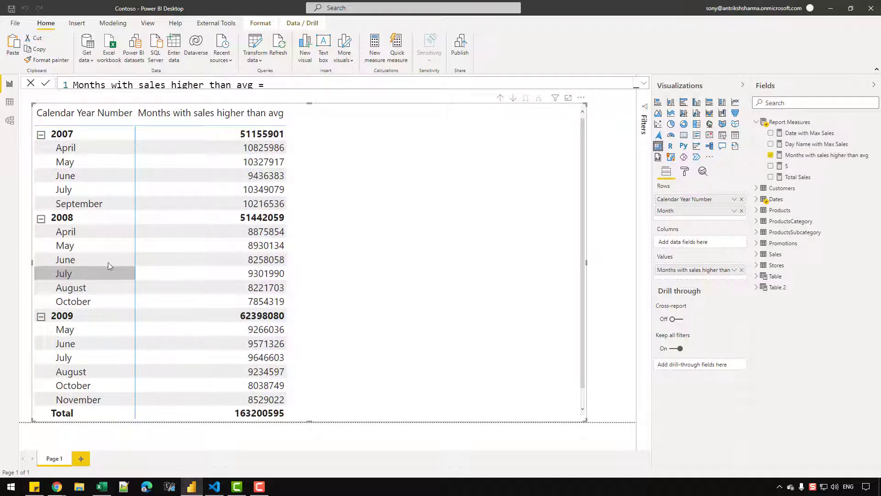
pyautogui.scroll(-1, 108, 263)
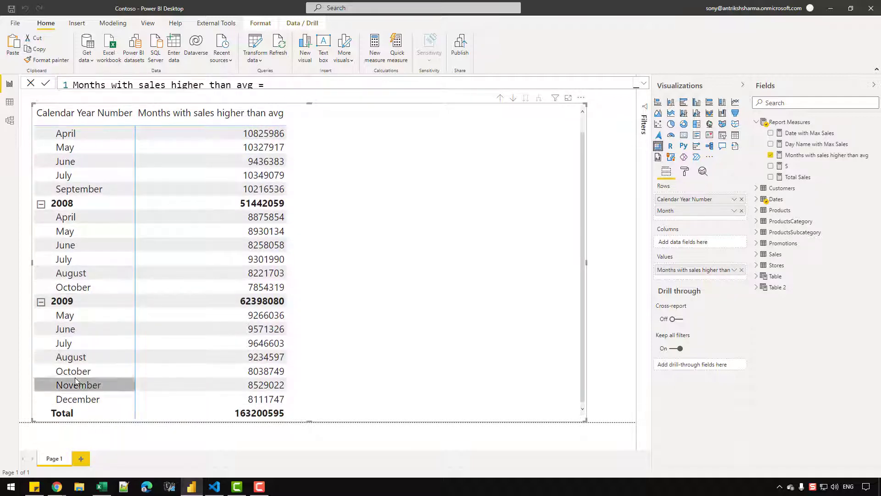
# Filter Table 2's Calendar Year Number column to show only 2008 for comparison with the matrix
pyautogui.click(10, 102)
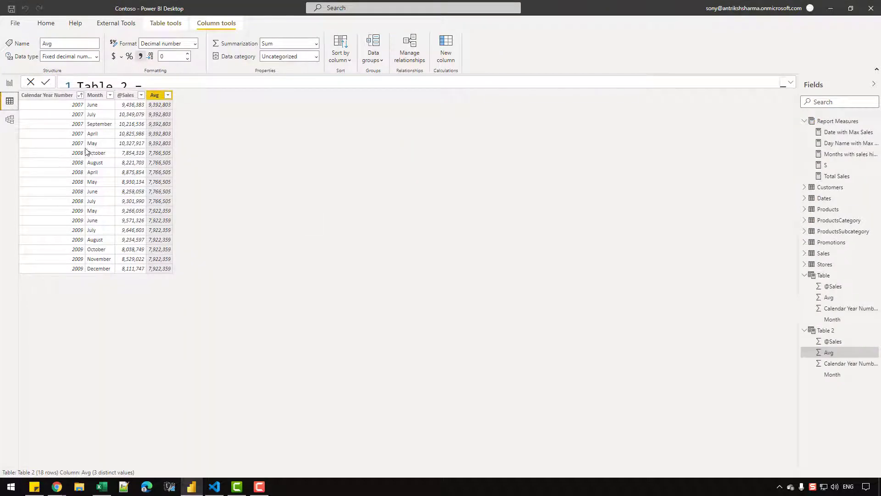
pyautogui.click(80, 95)
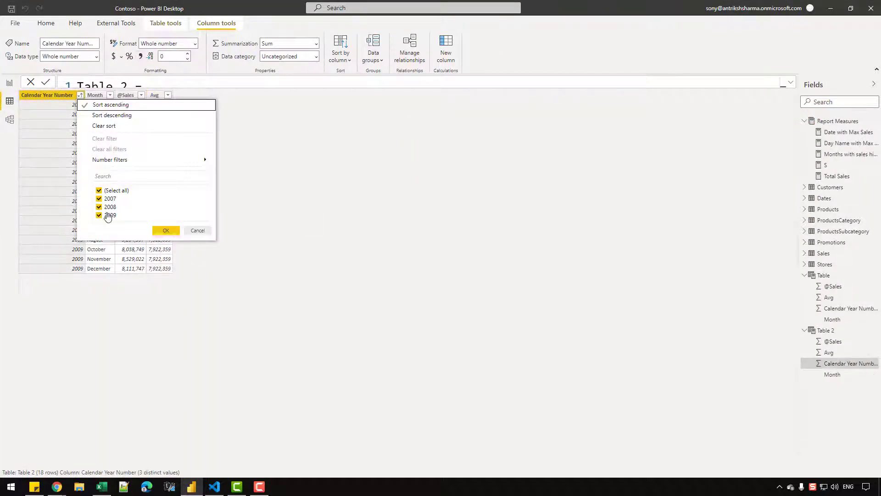
pyautogui.click(99, 214)
pyautogui.click(99, 198)
pyautogui.click(164, 234)
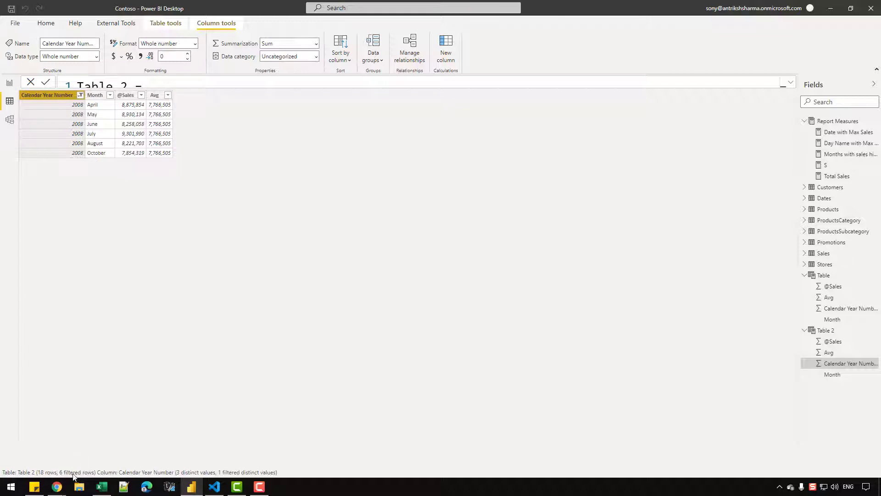
# Switch the Calendar Year Number filter in Table 2 to show only 2009
pyautogui.click(81, 95)
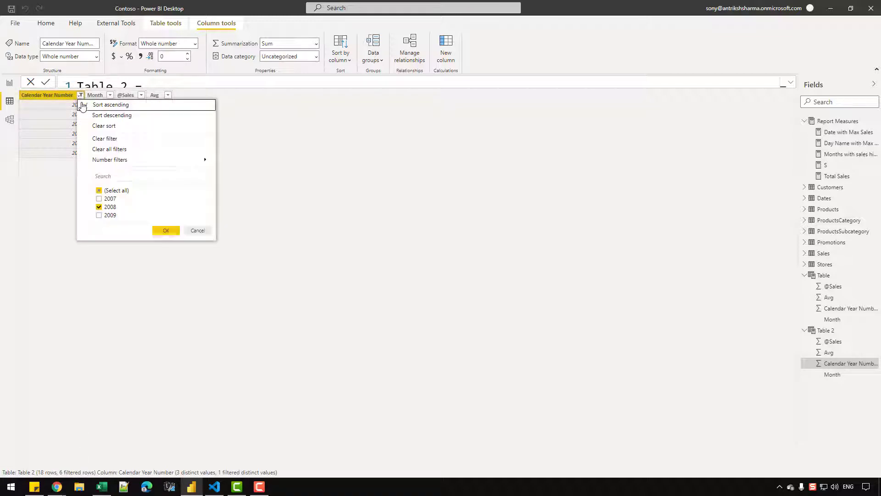
pyautogui.click(98, 206)
pyautogui.click(99, 215)
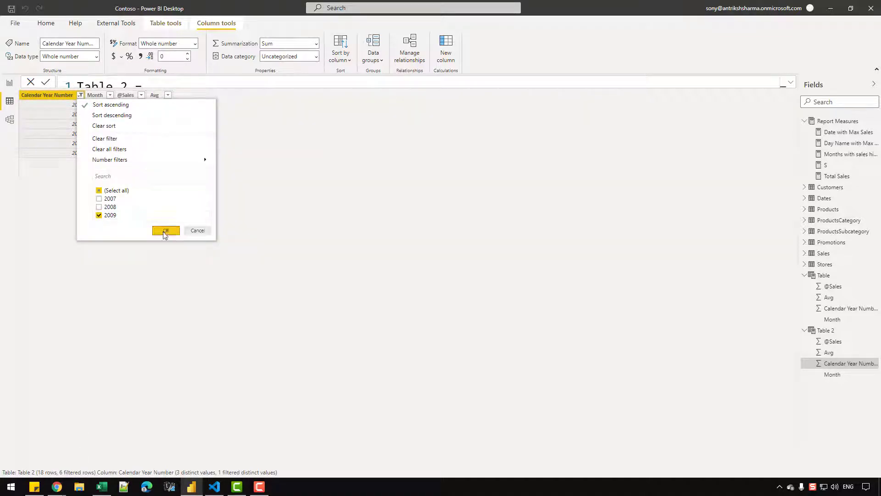
pyautogui.click(166, 231)
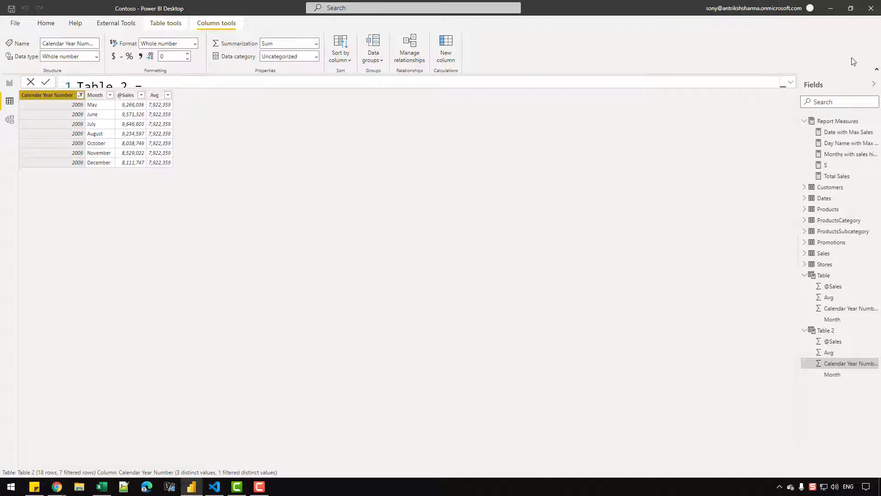
# Copy Table 2's MonthYear, MonthYearSales and MonthYearAvg definitions over the AVERAGEX expression of AvgCurrentYear in the "Months with sales higher than avg" measure
pyautogui.click(790, 83)
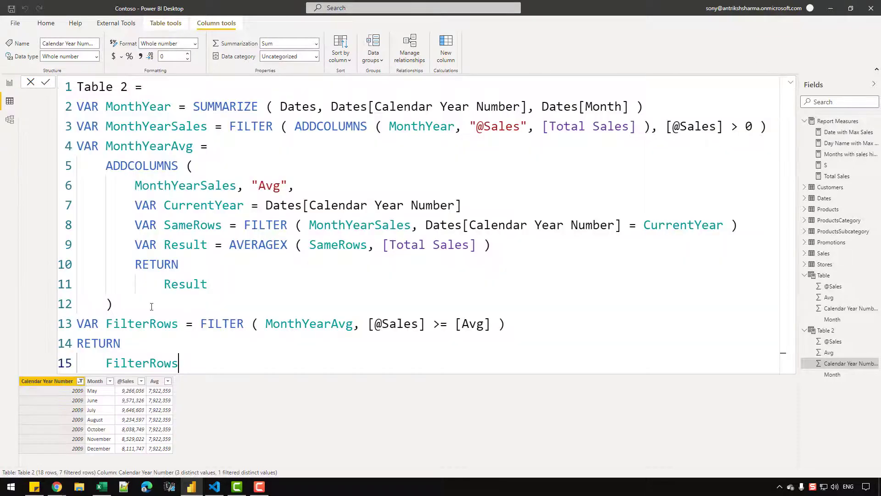
pyautogui.moveTo(144, 312); pyautogui.dragTo(79, 107)
pyautogui.hotkey('ctrl', 'c')
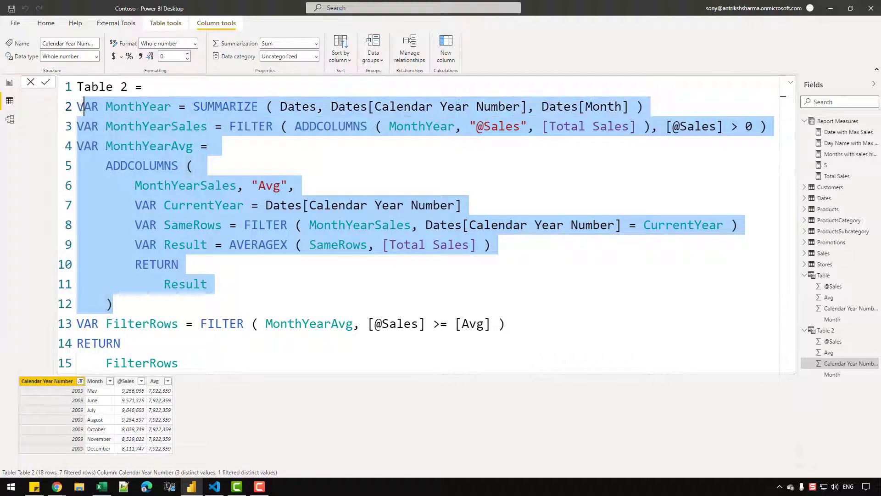
pyautogui.click(37, 118)
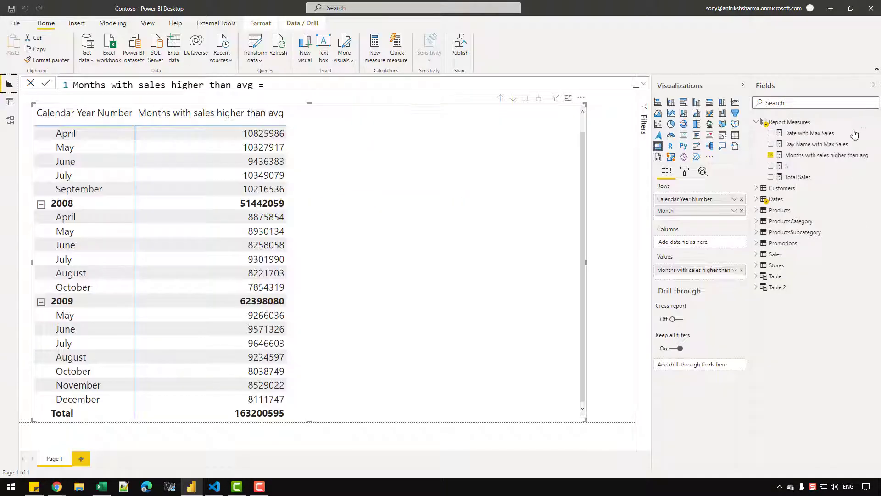
pyautogui.click(822, 155)
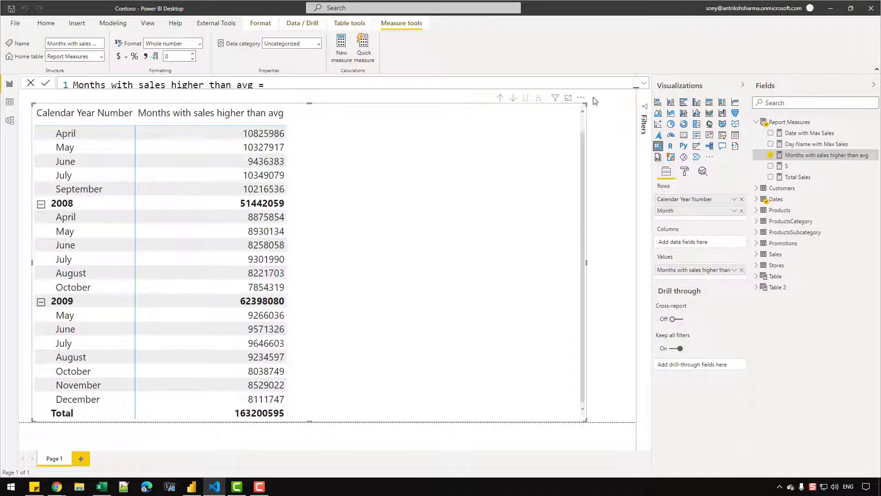
pyautogui.click(644, 83)
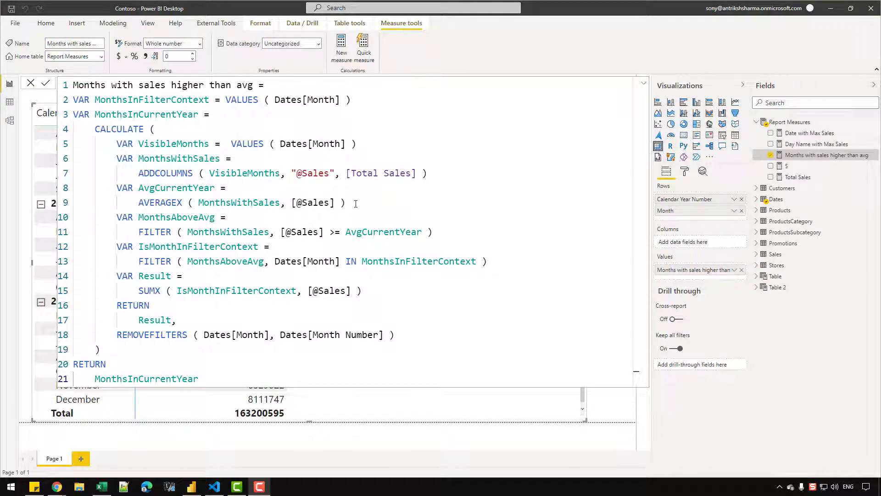
pyautogui.moveTo(355, 203); pyautogui.dragTo(138, 205)
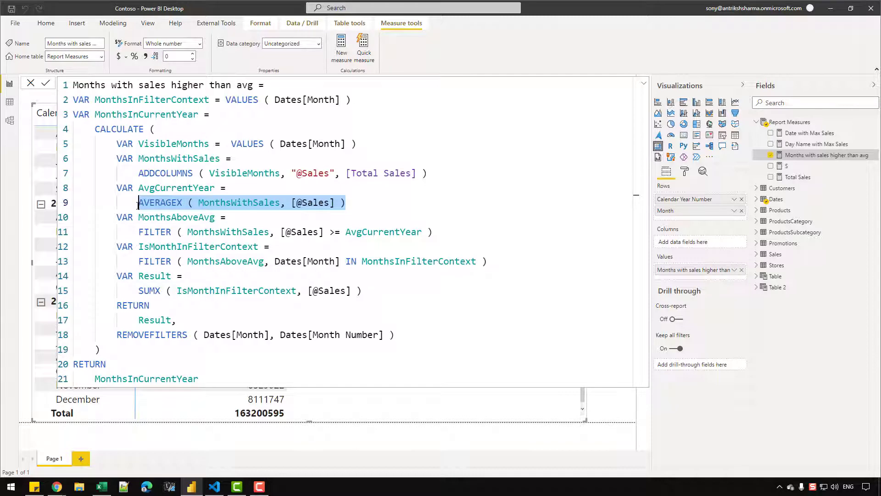
pyautogui.hotkey('ctrl', 'v')
pyautogui.scroll(-3, 358, 194)
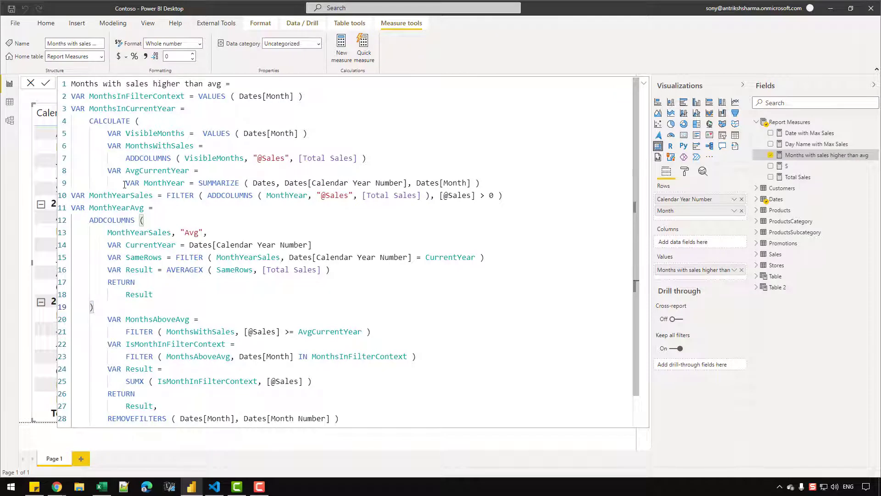
# Replace the VisibleMonths expression with SUMMARIZE ( Dates, Dates[Calendar Year Number], Dates[Month] ) and delete the duplicate MonthYear variable line
pyautogui.moveTo(198, 183); pyautogui.dragTo(498, 184)
pyautogui.hotkey('ctrl', 'c')
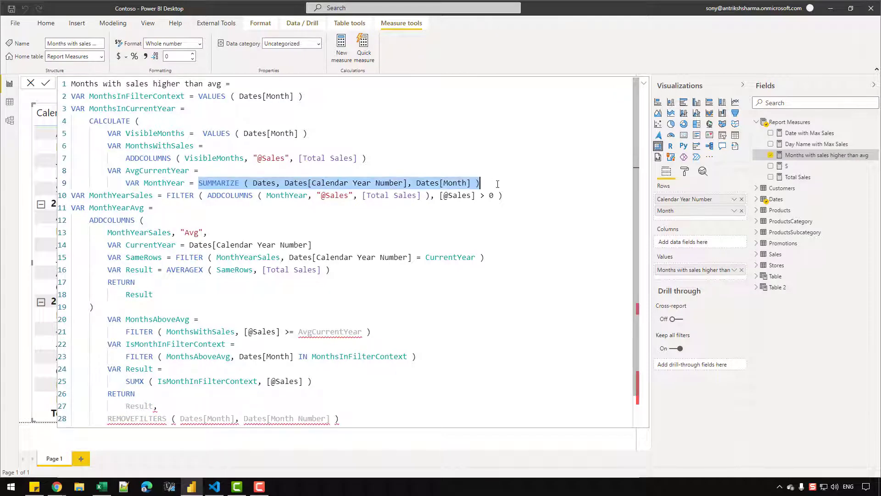
pyautogui.moveTo(203, 133); pyautogui.dragTo(337, 131)
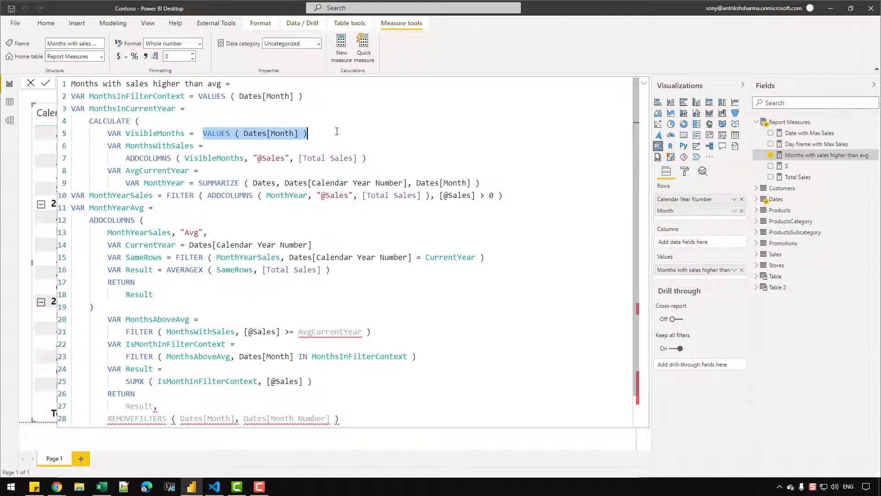
pyautogui.hotkey('ctrl', 'v')
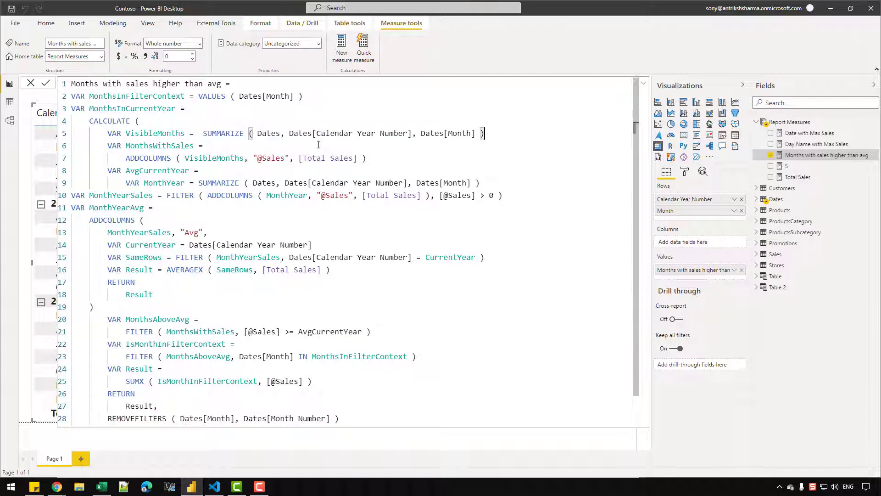
pyautogui.click(495, 179)
pyautogui.moveTo(496, 180); pyautogui.dragTo(59, 184)
pyautogui.press('BackSpace')
pyautogui.press('BackSpace')
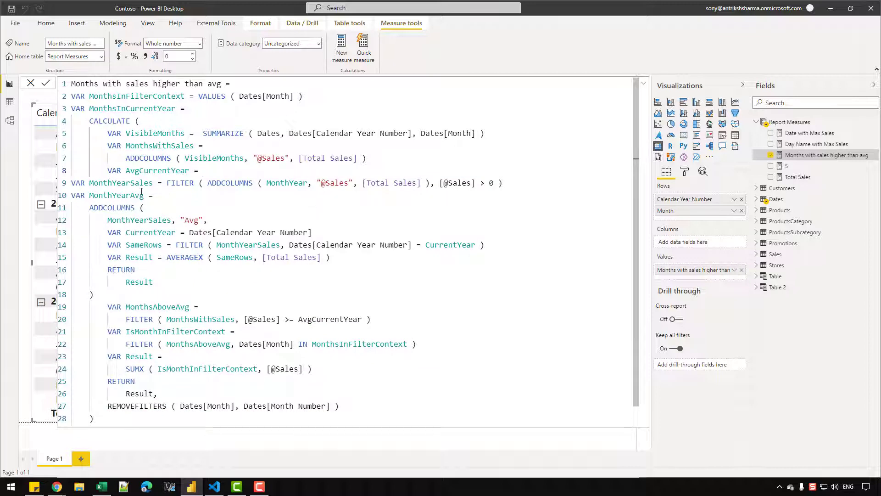
# Delete the leftover VAR AvgCurrentYear line and indent the MonthYearSales and MonthYearAvg declarations to align with the other CALCULATE variables
pyautogui.click(74, 184)
pyautogui.press('Tab')
pyautogui.press('Tab')
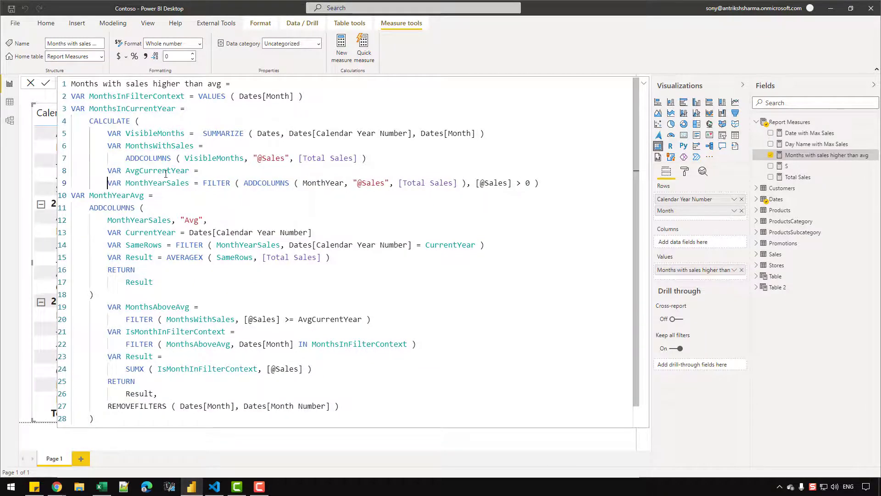
pyautogui.moveTo(203, 170); pyautogui.dragTo(55, 178)
pyautogui.press('BackSpace')
pyautogui.press('BackSpace')
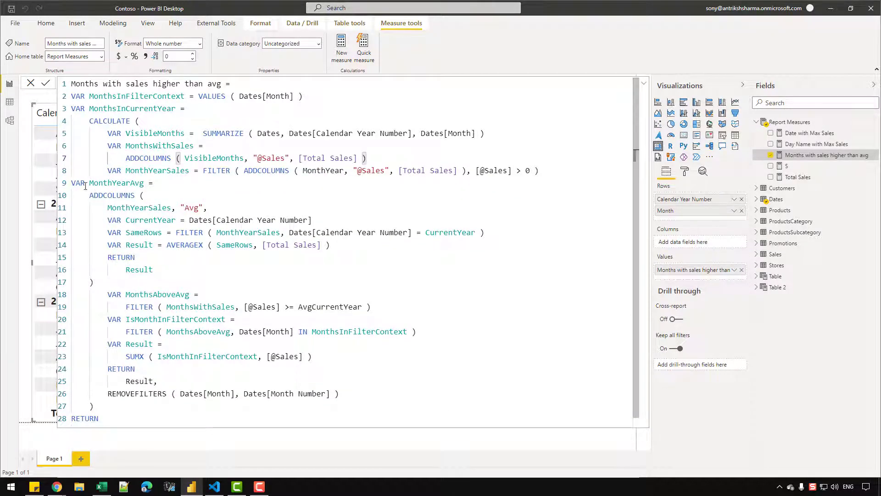
pyautogui.click(73, 183)
pyautogui.press('Tab')
pyautogui.press('Tab')
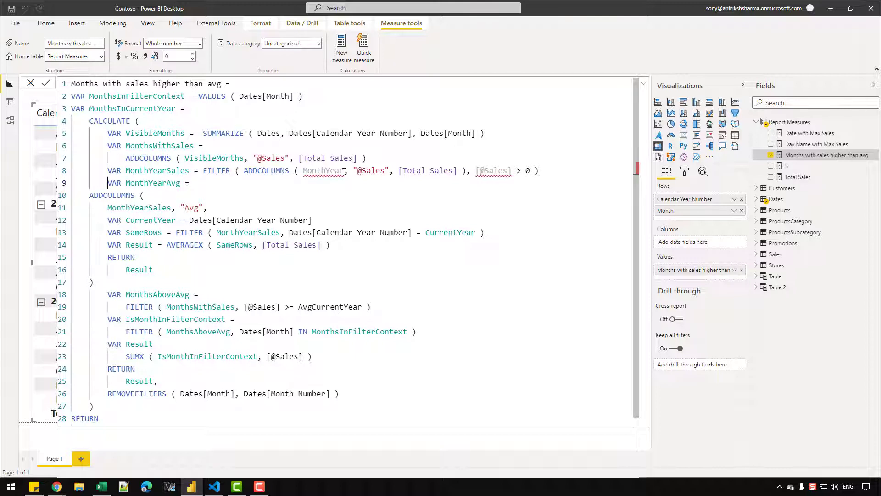
# Rename the VisibleMonths variable declaration as MonthYear in the measure
pyautogui.moveTo(345, 171)
pyautogui.click(151, 127)
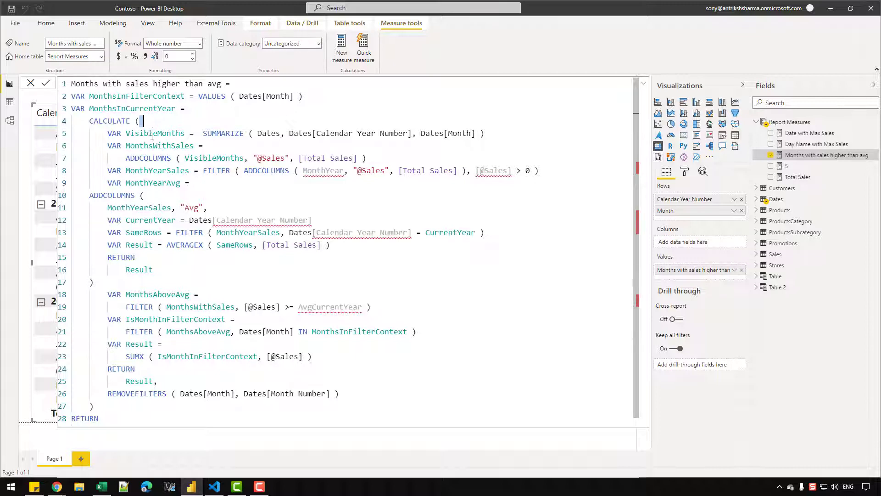
pyautogui.doubleClick(155, 134)
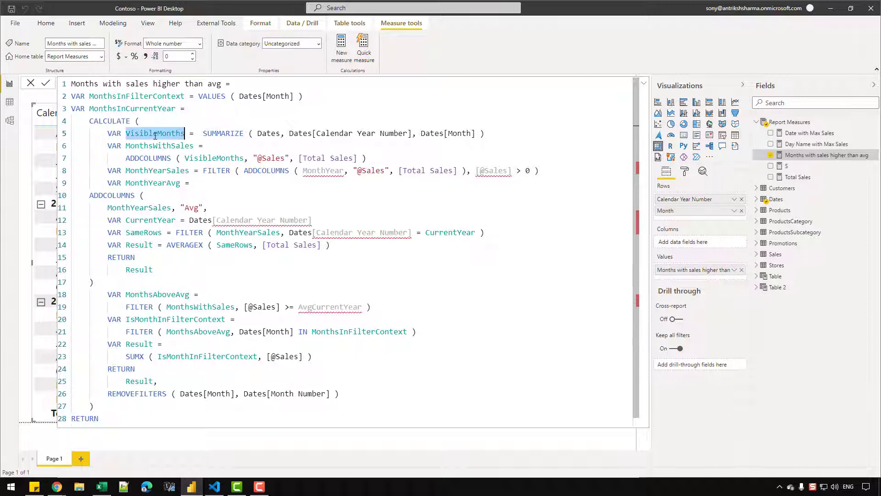
pyautogui.doubleClick(323, 170)
pyautogui.hotkey('ctrl', 'c')
pyautogui.doubleClick(155, 133)
pyautogui.hotkey('ctrl', 'v')
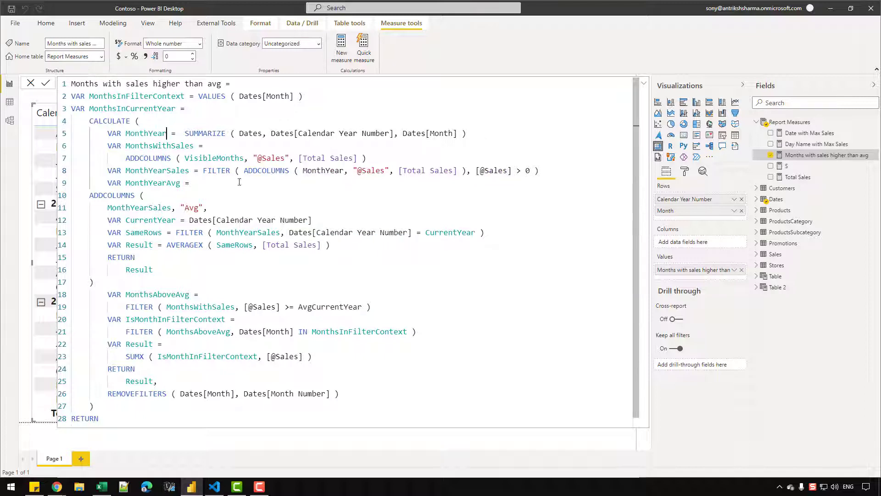
# Replace the nested ADDCOLUMNS expression in the MonthYearSales FILTER with the MonthsWithSales variable
pyautogui.click(239, 183)
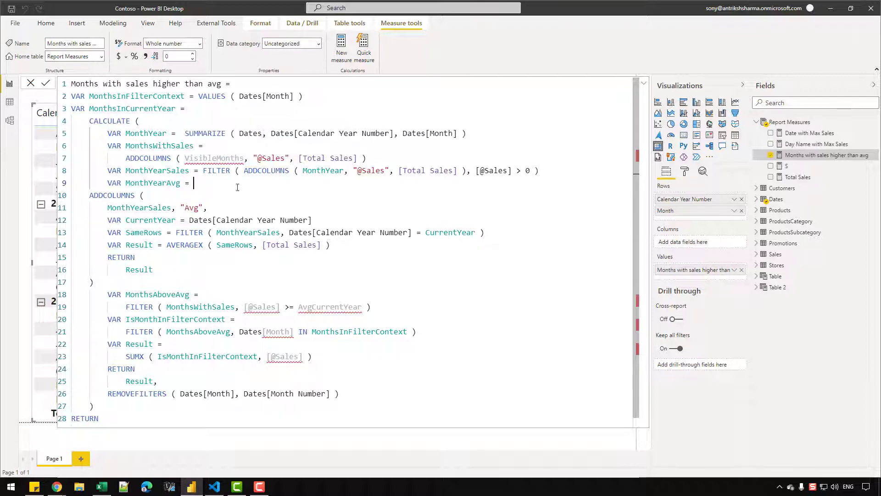
pyautogui.moveTo(244, 170); pyautogui.dragTo(467, 170)
pyautogui.moveTo(366, 157); pyautogui.dragTo(121, 158)
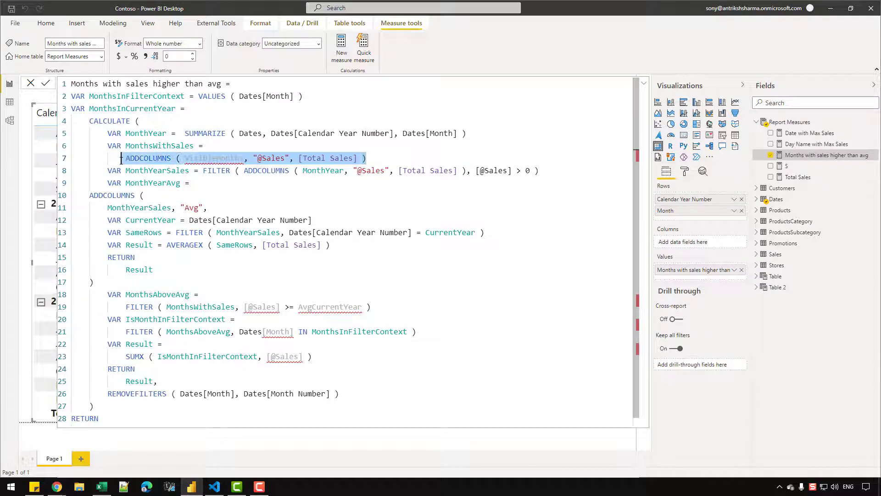
pyautogui.doubleClick(159, 145)
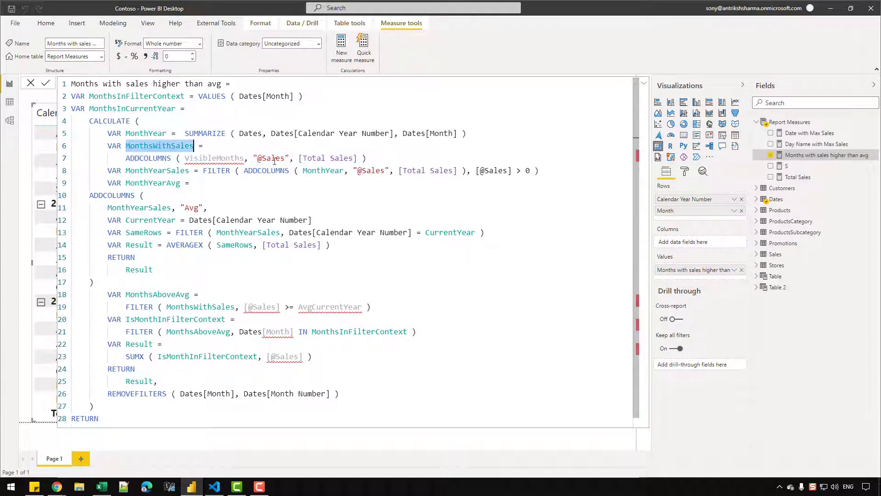
pyautogui.moveTo(243, 170); pyautogui.dragTo(468, 170)
pyautogui.hotkey('ctrl', 'v')
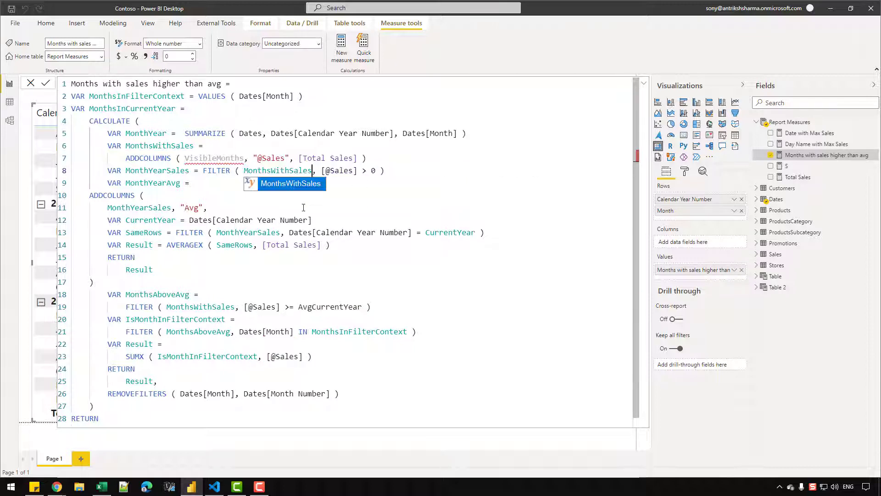
# Replace the VisibleMonths reference in the ADDCOLUMNS of MonthsWithSales with MonthYear
pyautogui.click(208, 208)
pyautogui.doubleClick(145, 134)
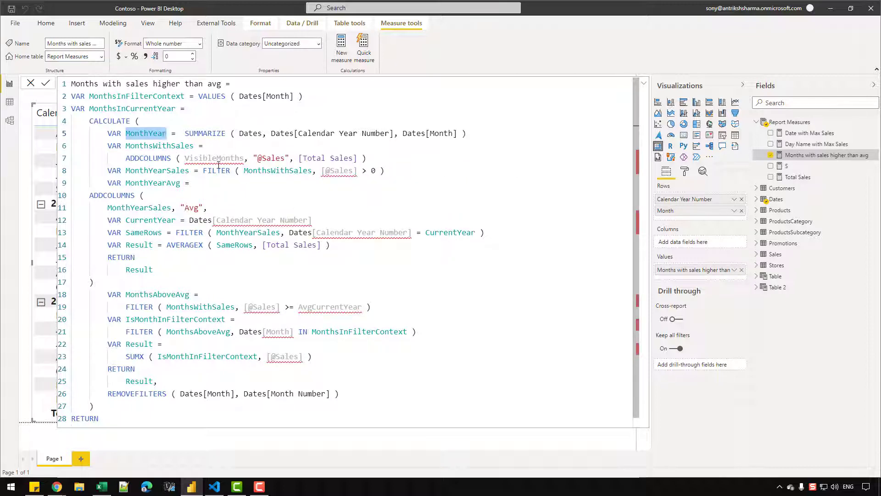
pyautogui.moveTo(185, 158); pyautogui.dragTo(244, 158)
pyautogui.hotkey('ctrl', 'v')
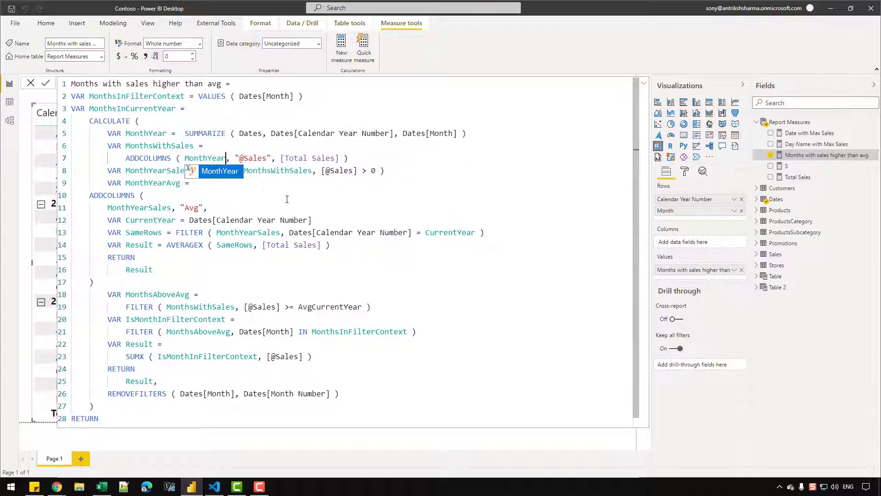
pyautogui.click(335, 170)
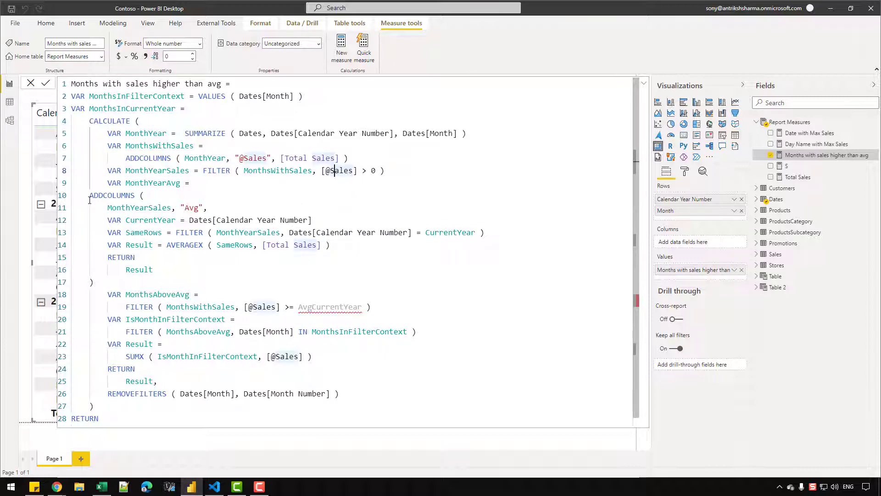
# Indent the whole ADDCOLUMNS block of MonthYearAvg beneath its variable declaration
pyautogui.moveTo(89, 197); pyautogui.dragTo(95, 283)
pyautogui.press('Tab')
pyautogui.press('Tab')
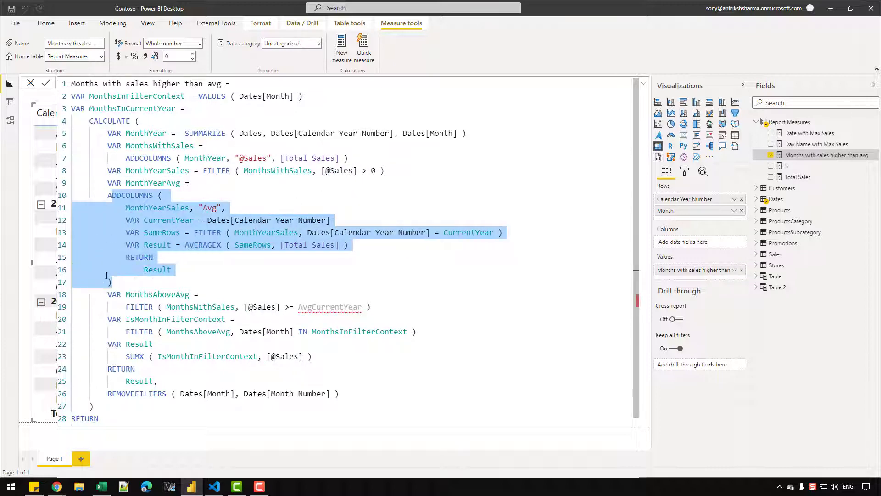
pyautogui.click(296, 193)
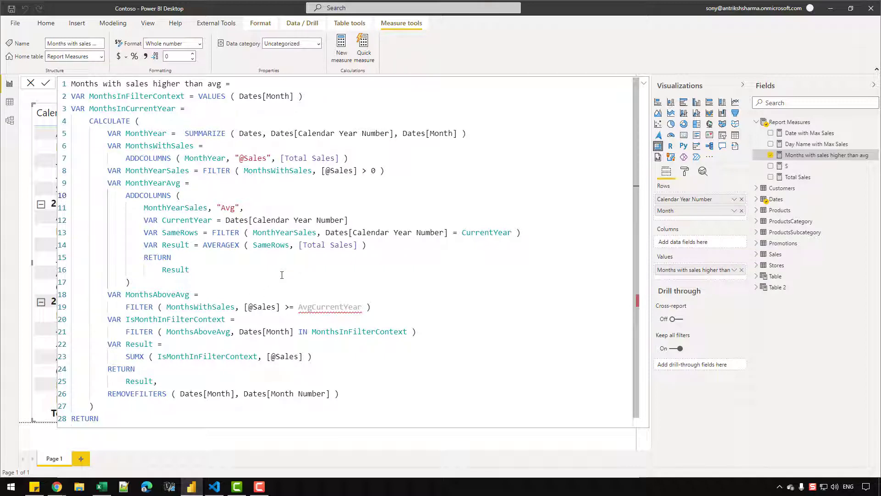
# Remove the AvgCurrentYear reference from the MonthsAboveAvg filter condition
pyautogui.doubleClick(329, 306)
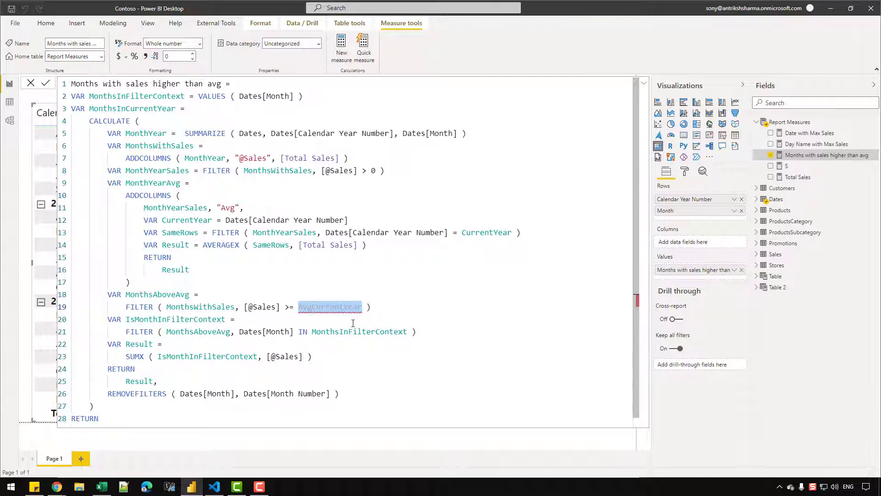
pyautogui.click(325, 307)
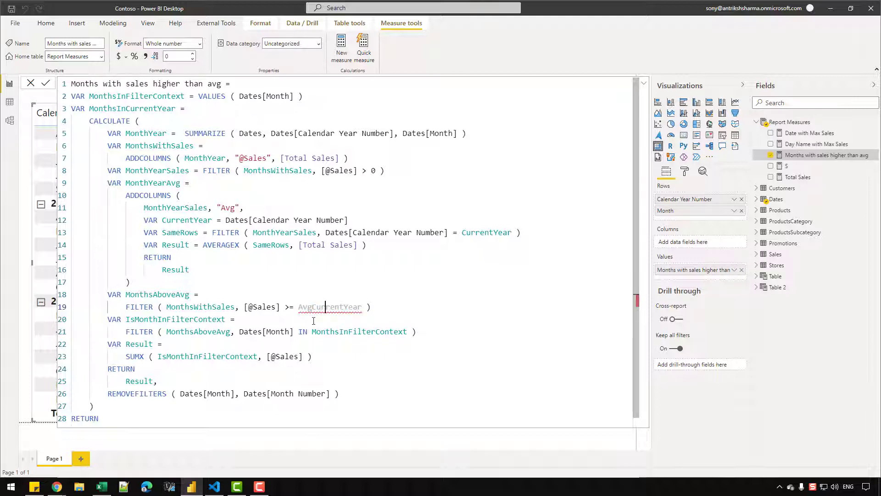
pyautogui.doubleClick(322, 306)
pyautogui.press('BackSpace')
pyautogui.write('[')
pyautogui.press('Down')
pyautogui.press('Down')
pyautogui.press('Down')
pyautogui.press('Down')
pyautogui.press('Down')
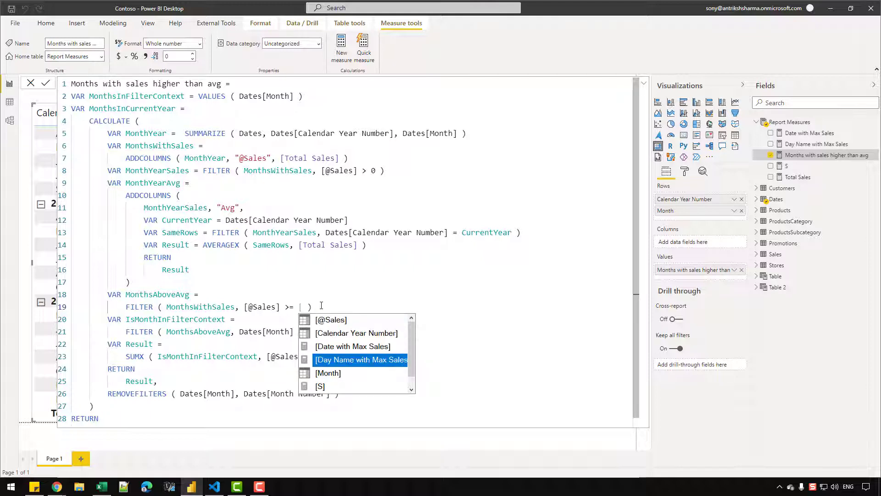
pyautogui.write('Av')
pyautogui.press('BackSpace')
pyautogui.press('BackSpace')
pyautogui.press('BackSpace')
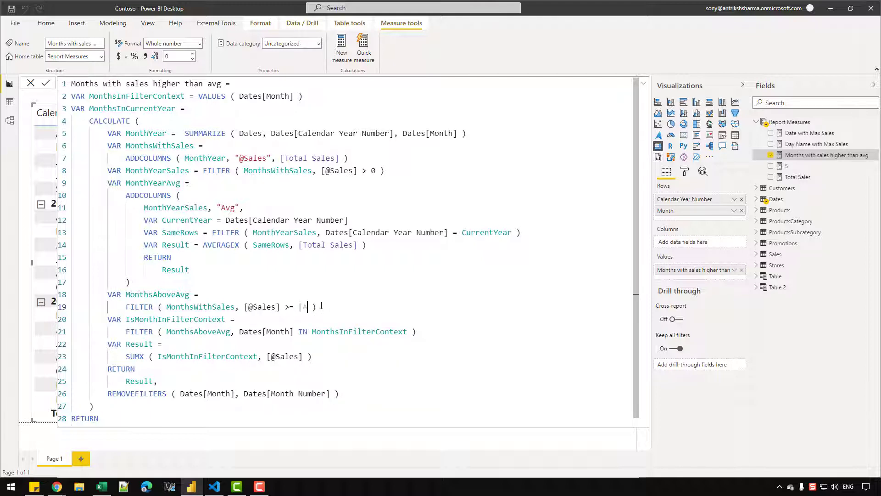
pyautogui.doubleClick(138, 183)
pyautogui.hotkey('ctrl', 'c')
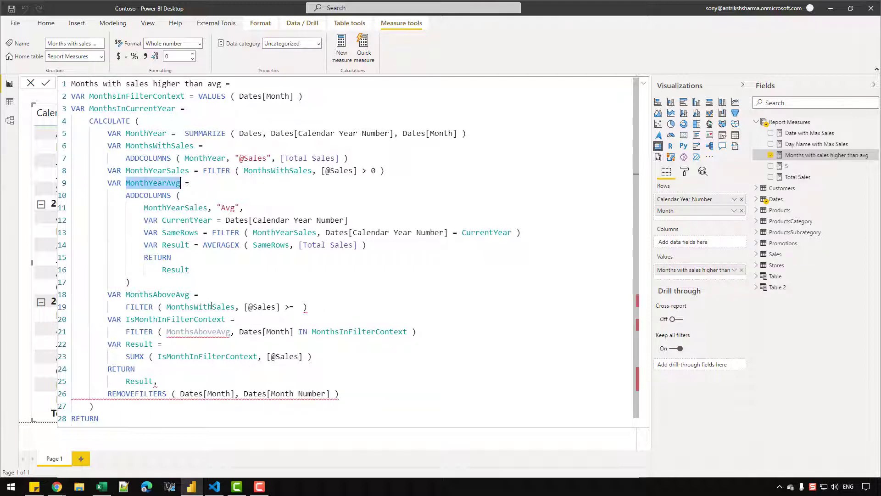
pyautogui.doubleClick(201, 307)
pyautogui.hotkey('ctrl', 'v')
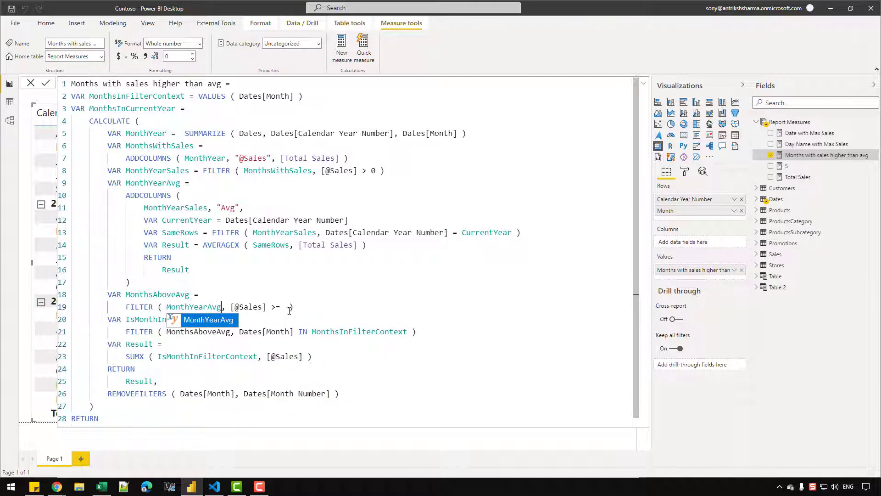
pyautogui.click(285, 307)
pyautogui.write('[Avg]')
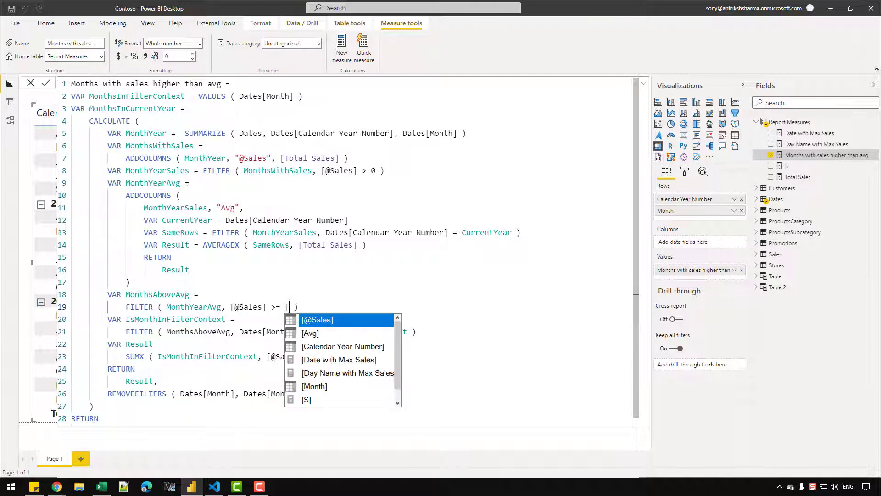
pyautogui.click(343, 321)
pyautogui.click(343, 344)
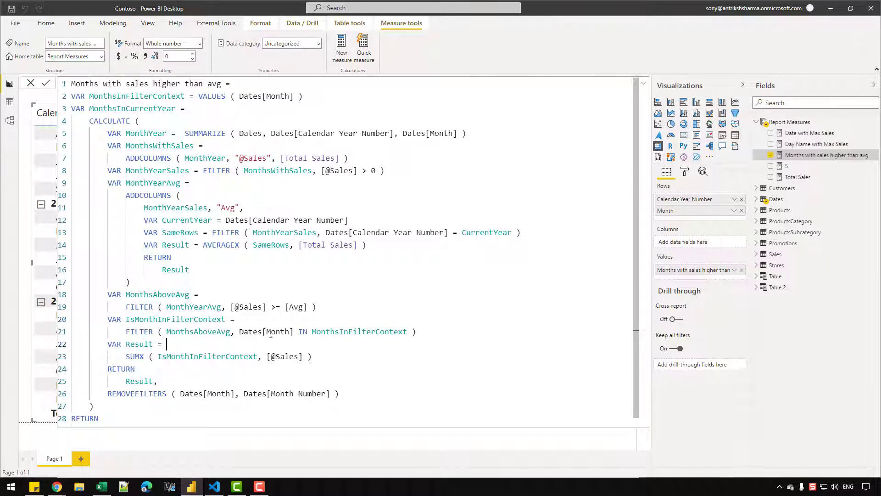
# Commit the measure, collapse its formula, and compare the matrix total with the sum of the selected sales in the Excel data workbook
pyautogui.click(46, 84)
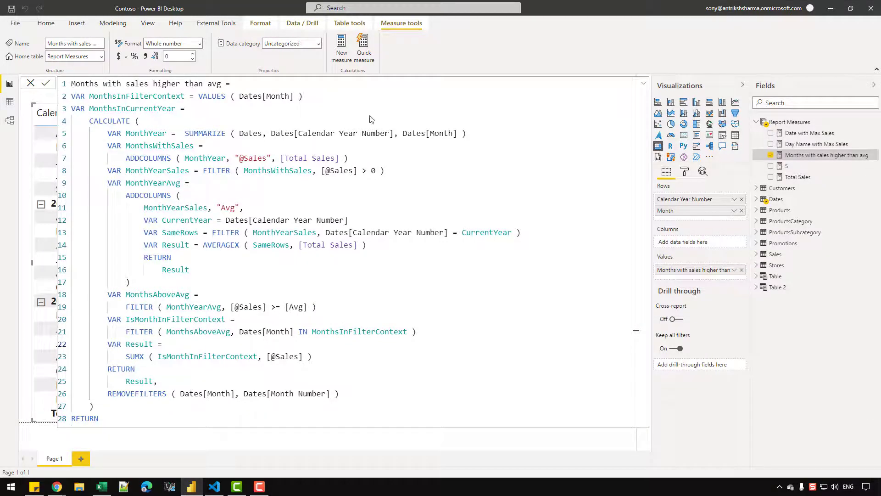
pyautogui.click(642, 84)
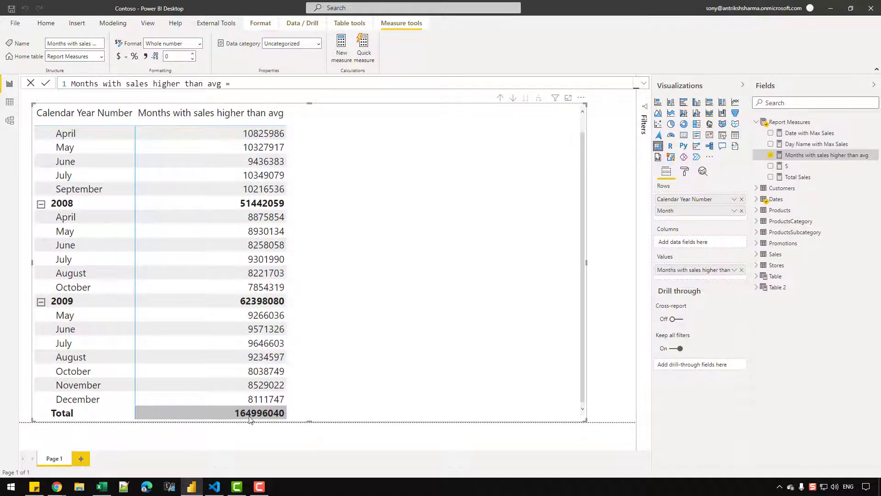
pyautogui.click(103, 486)
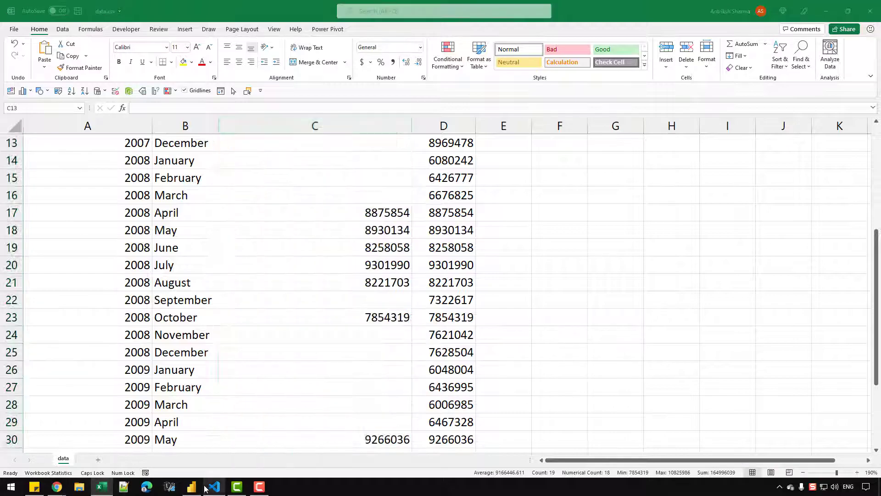
pyautogui.click(191, 486)
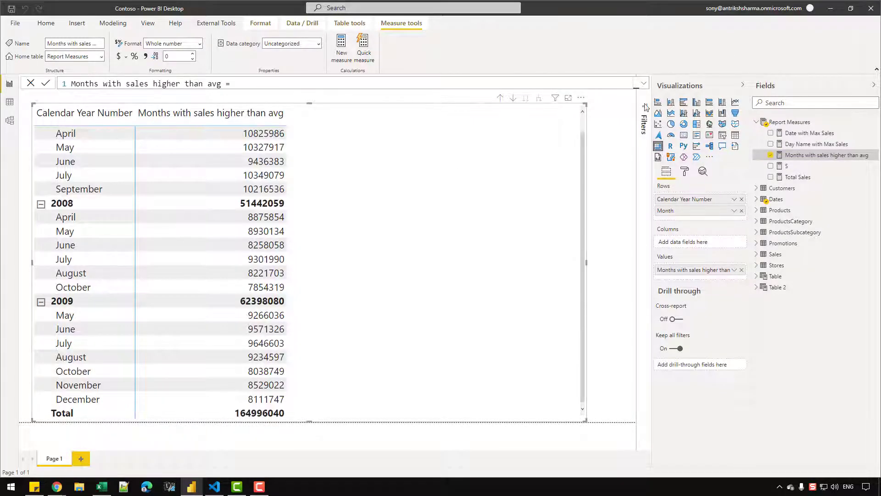
# Expand the measure's full formula again to review its code through the final RETURN of MonthsInCurrentYear
pyautogui.click(644, 83)
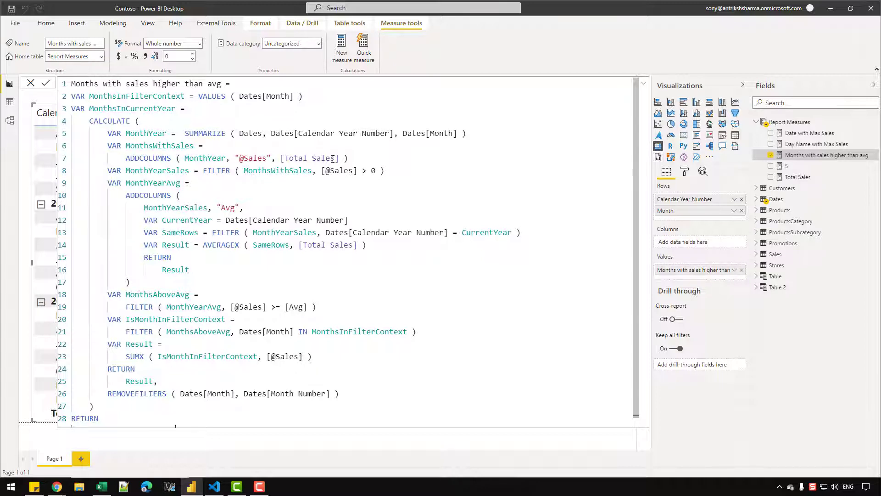
pyautogui.scroll(-1, 314, 236)
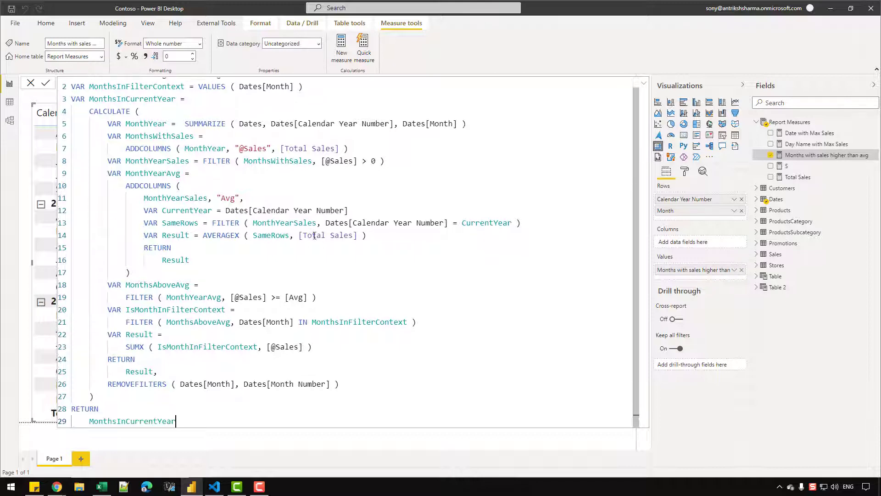